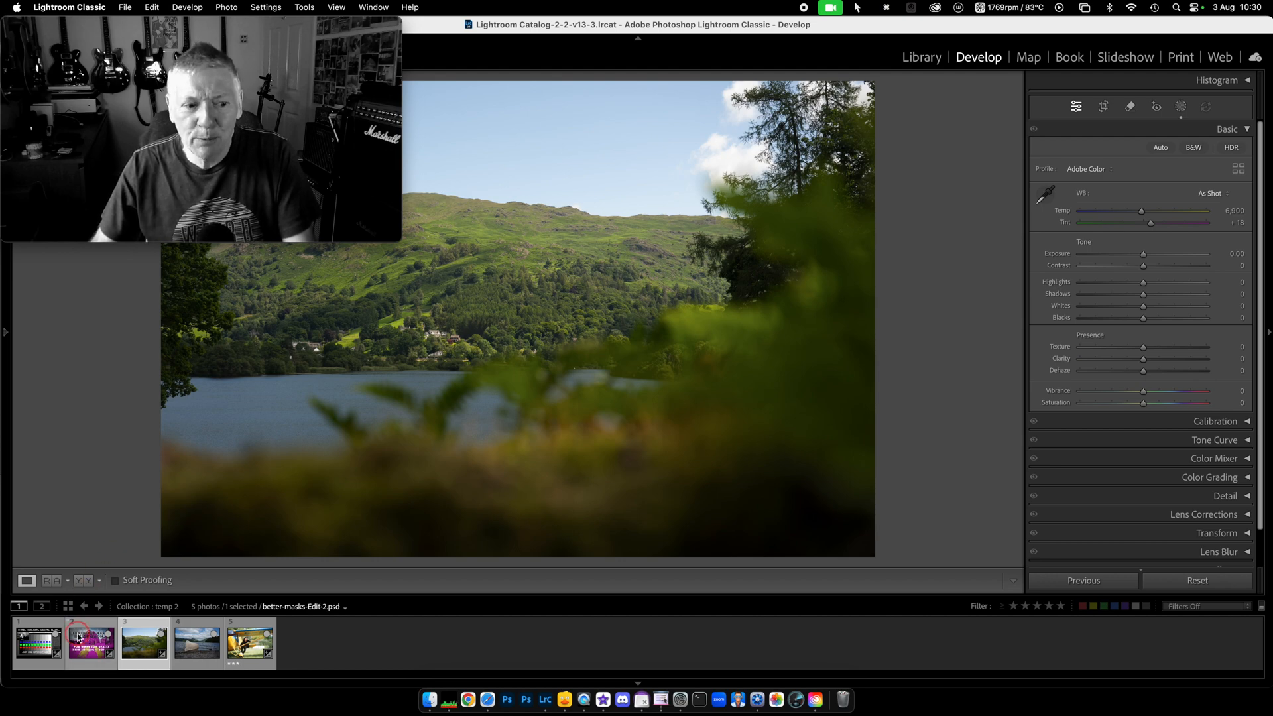
Step: Look through the five photos of the temp 2 collection one after another
{"action": "left_click", "coordinate": [34, 651]}
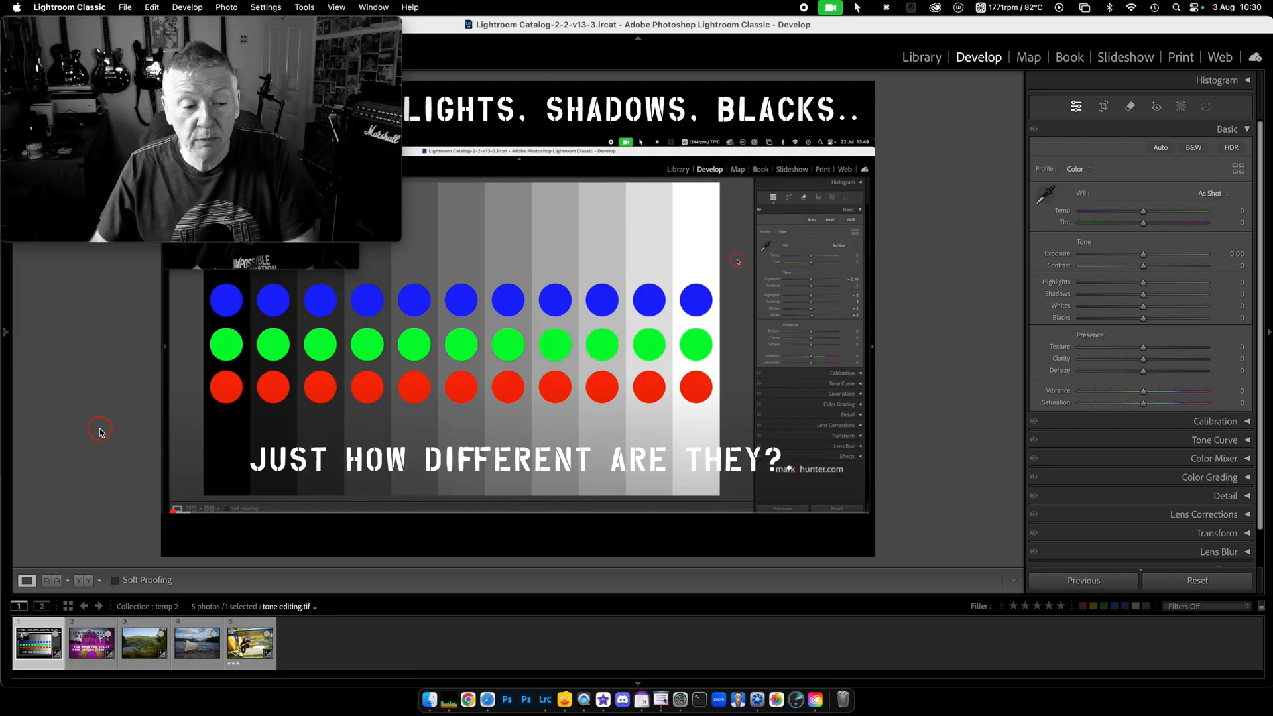
{"action": "left_click", "coordinate": [98, 642]}
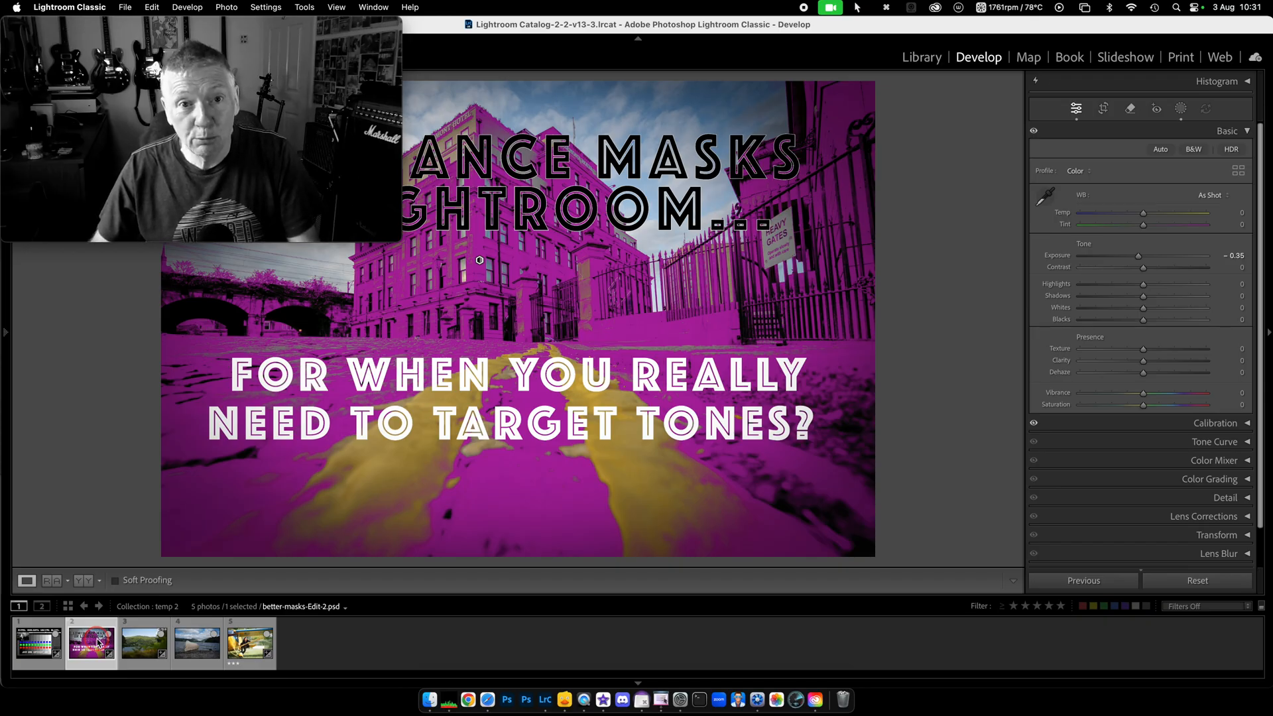
{"action": "left_click", "coordinate": [147, 650]}
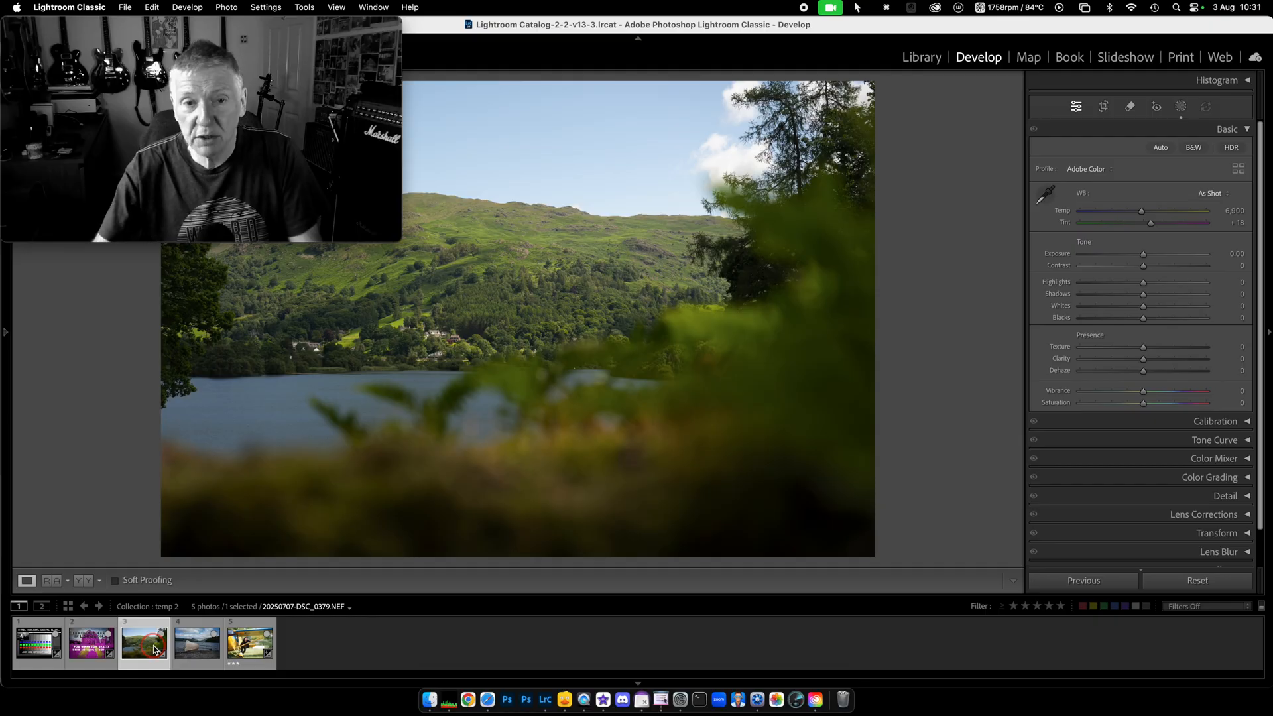
{"action": "key", "text": "Right"}
{"action": "key", "text": "Right"}
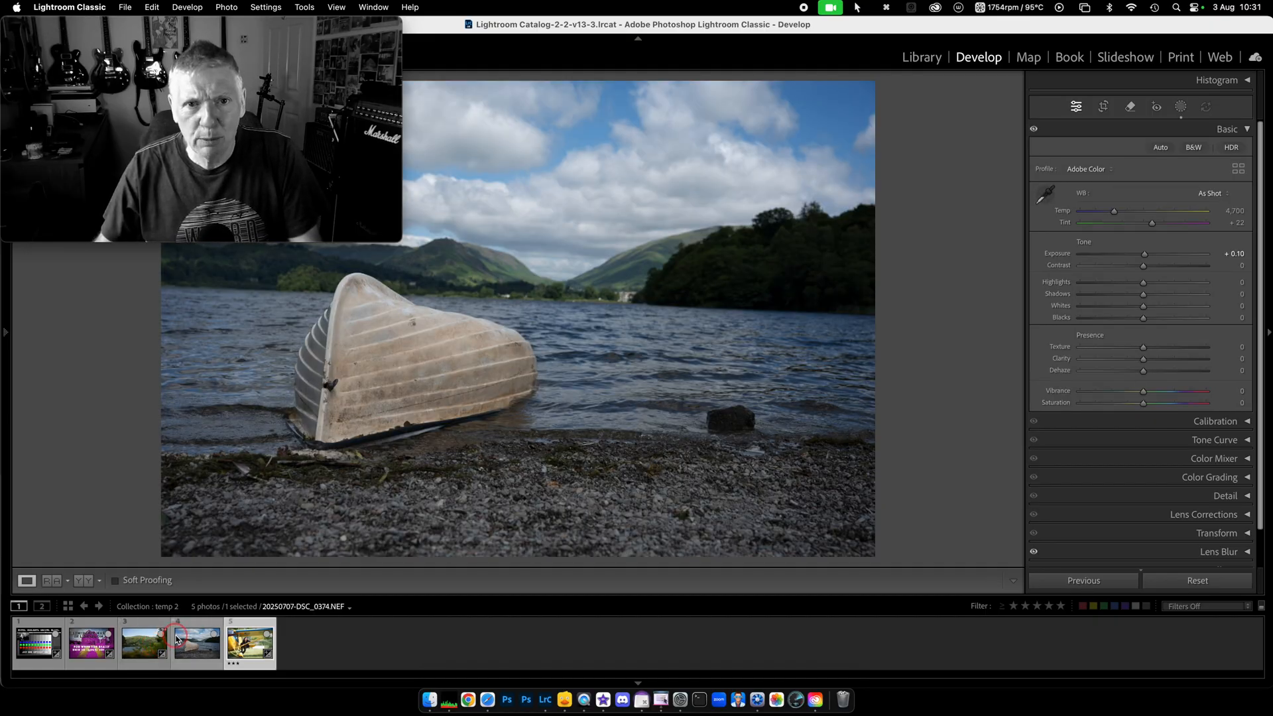
{"action": "left_click", "coordinate": [256, 655]}
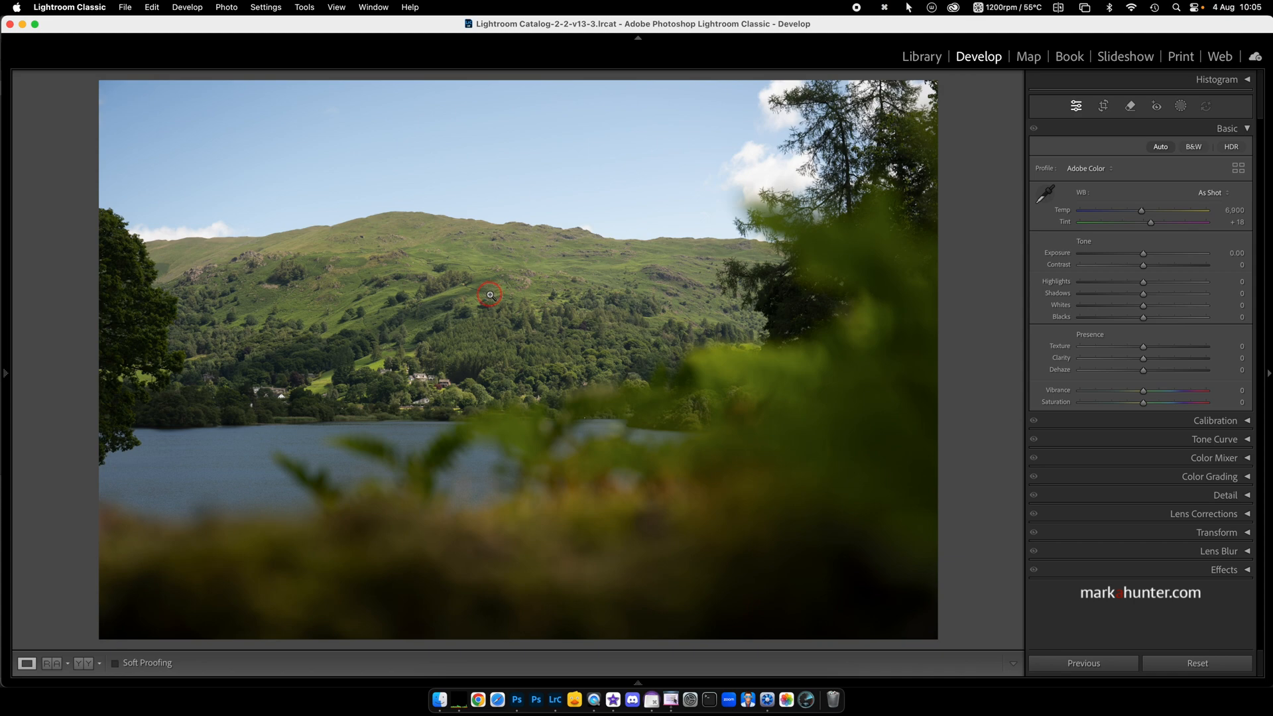
Step: View the Lightroom Classic version information and close it
{"action": "left_click", "coordinate": [60, 8]}
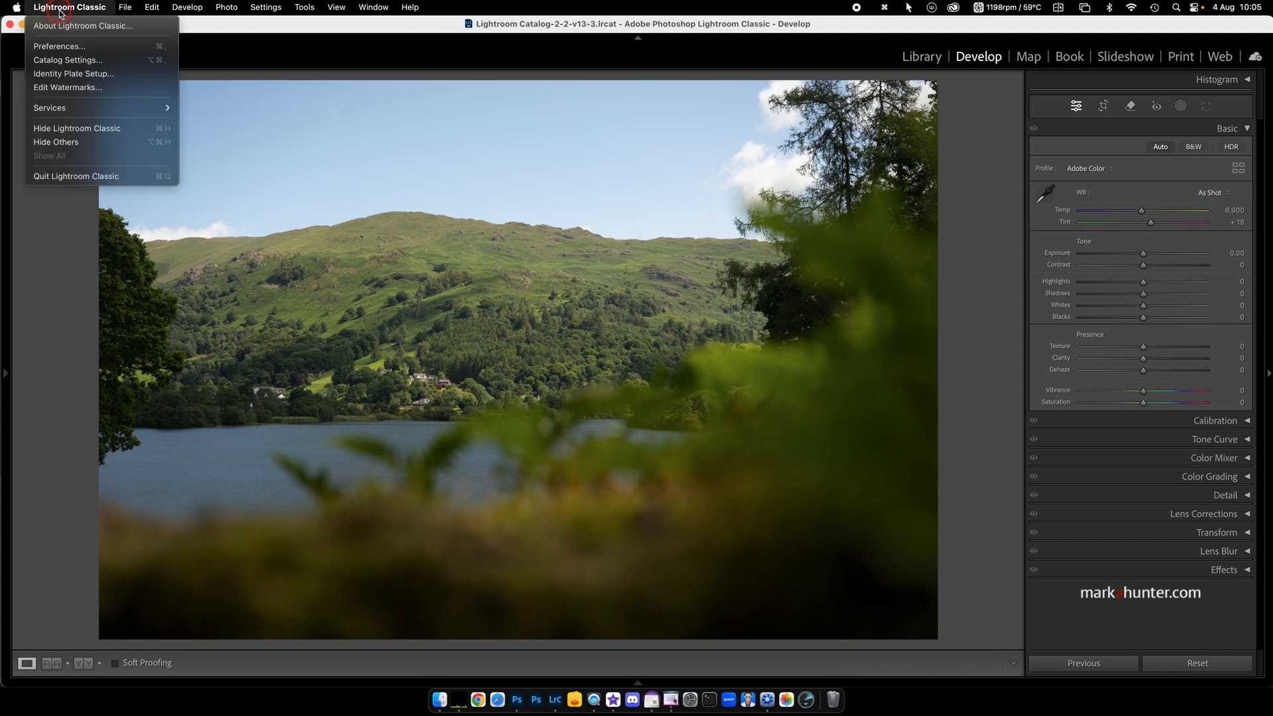
{"action": "left_click", "coordinate": [71, 27]}
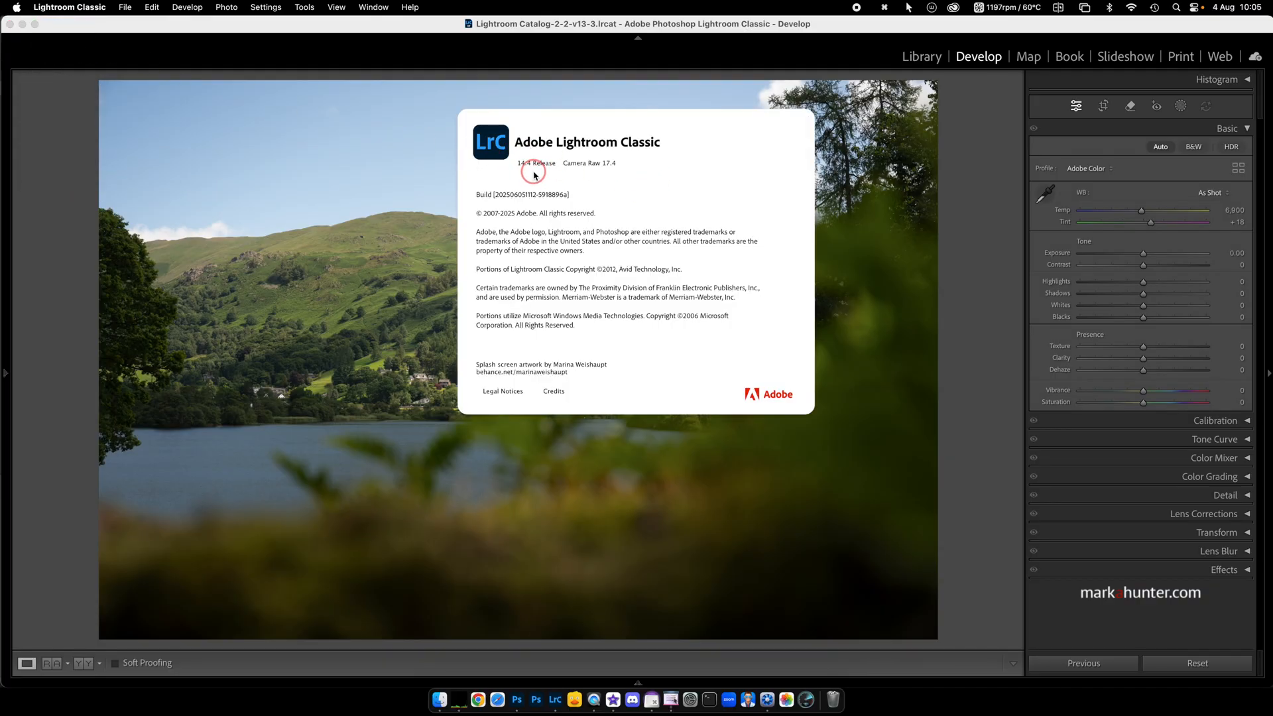
{"action": "left_click", "coordinate": [531, 167]}
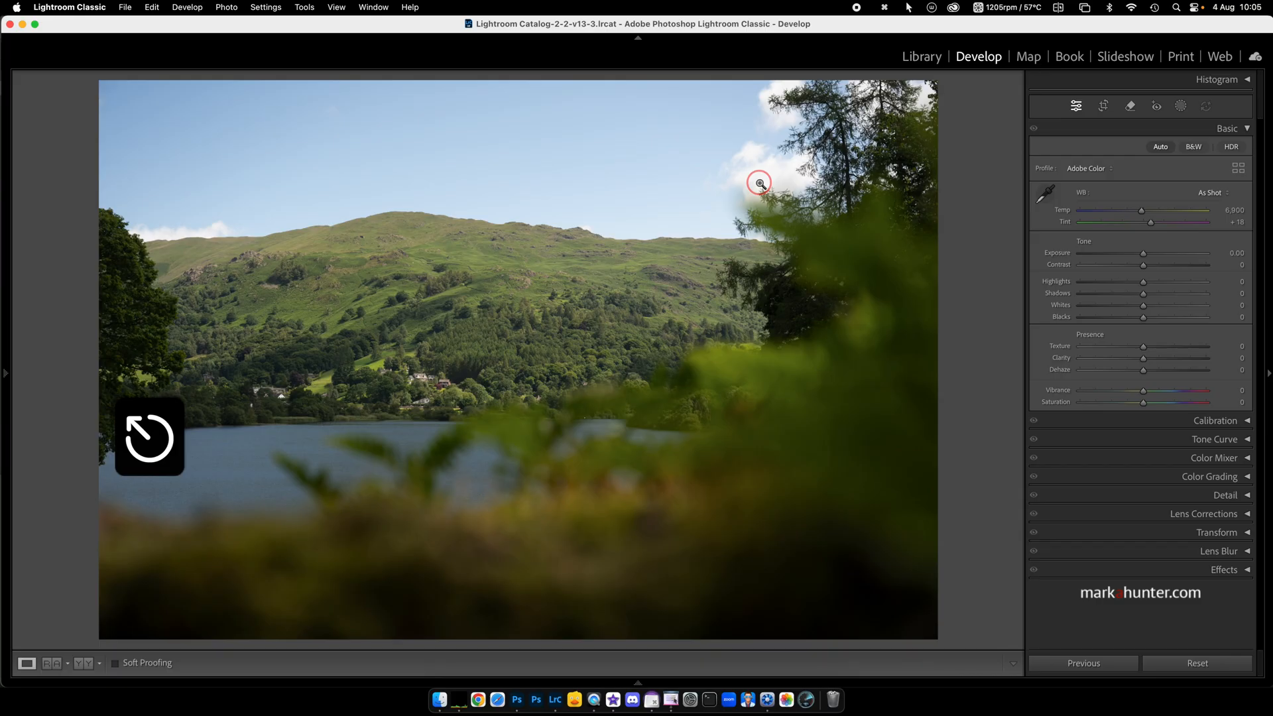
Step: Create a Landscape mask covering the Mountains area of the lake photo
{"action": "left_click", "coordinate": [1183, 112]}
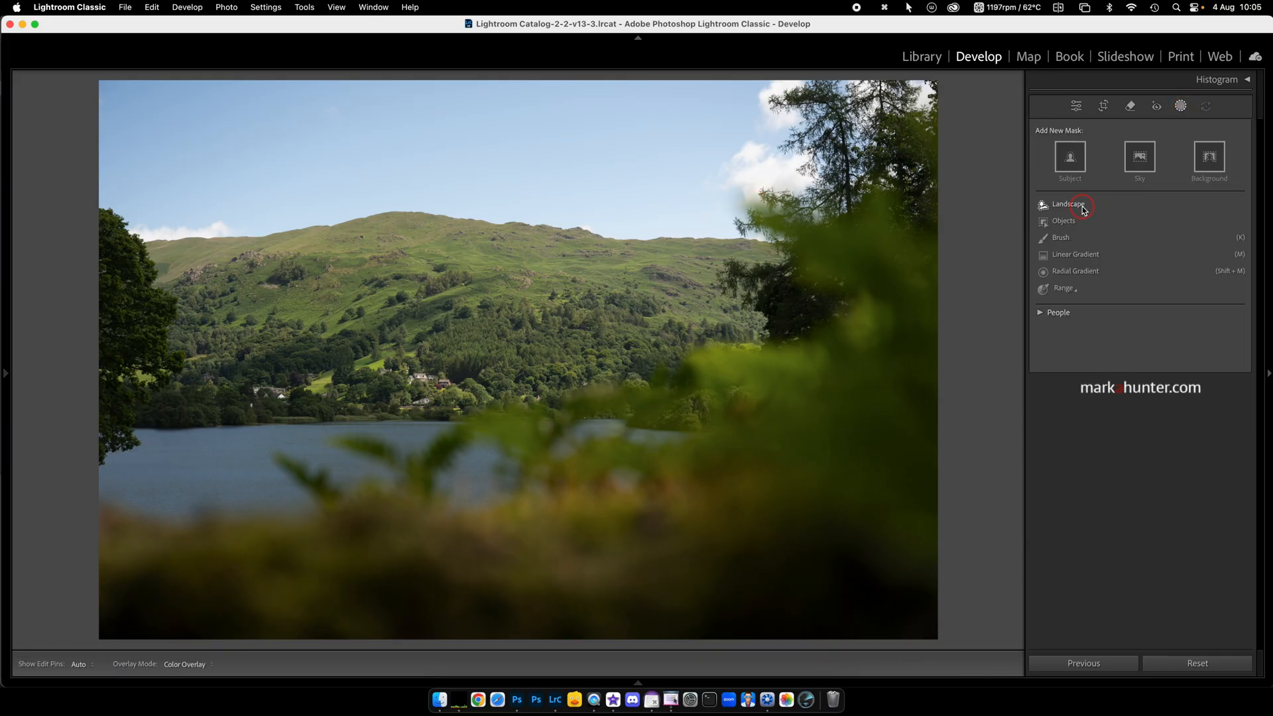
{"action": "left_click", "coordinate": [1081, 205]}
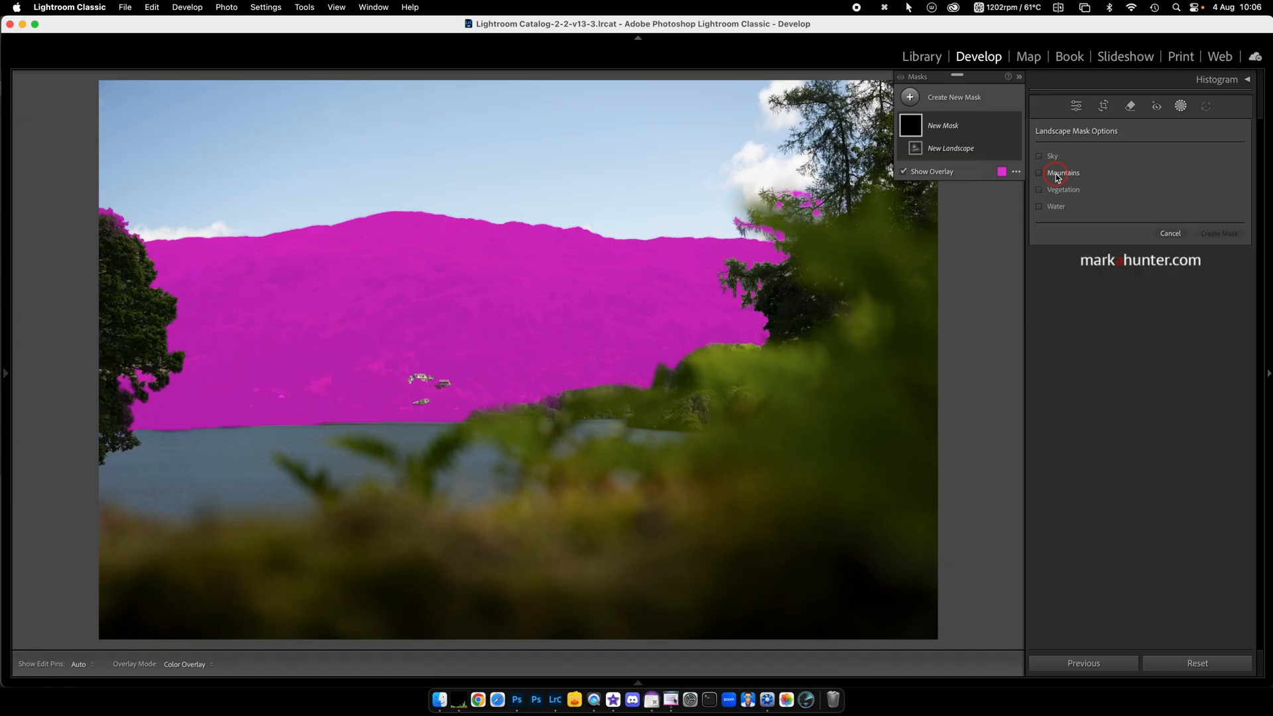
{"action": "left_click", "coordinate": [1058, 175]}
{"action": "left_click", "coordinate": [1225, 236]}
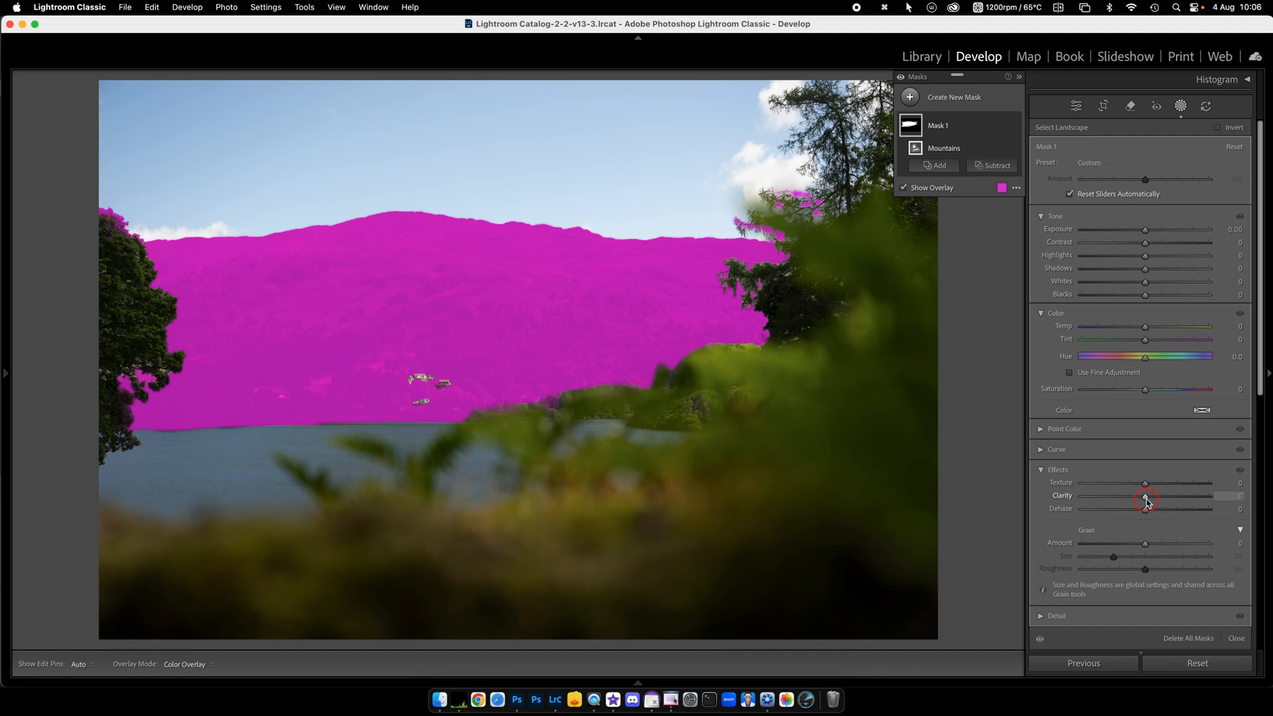
Step: Set the mountain mask's Clarity to 47 and Exposure to −0.21, and delete all masks from the photo
{"action": "left_click_drag", "start_coordinate": [1145, 499], "coordinate": [1176, 499]}
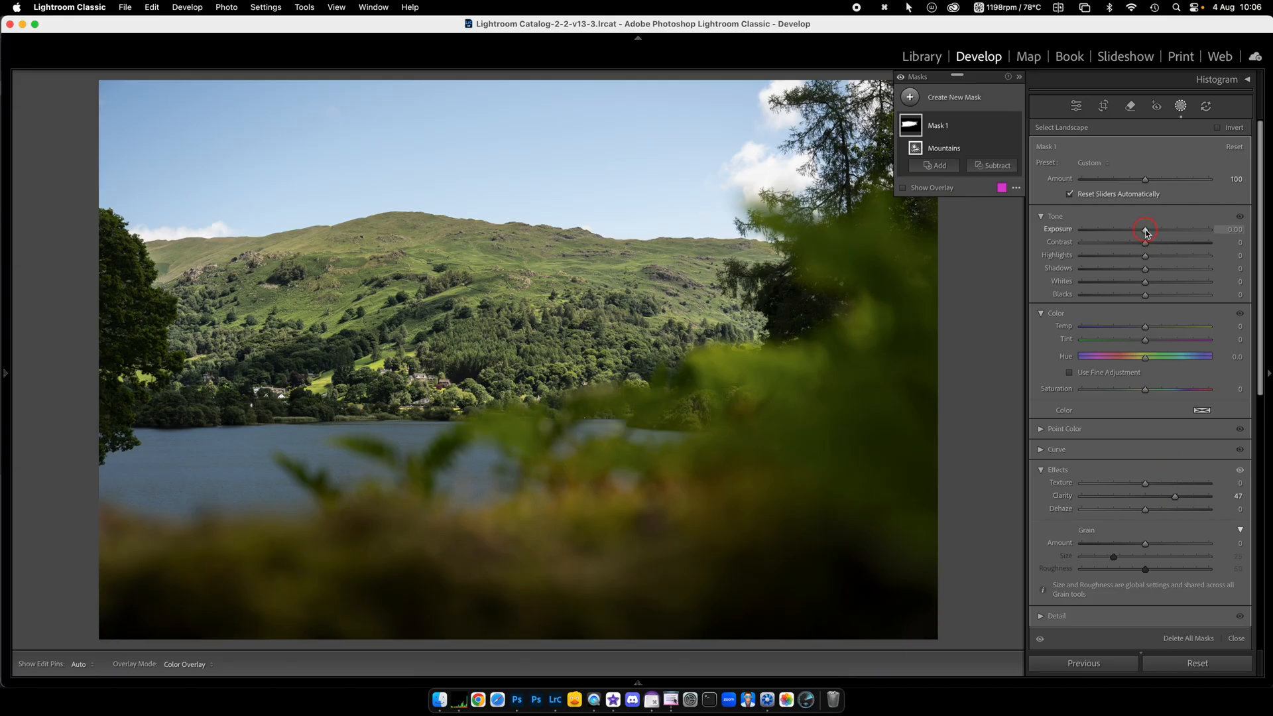
{"action": "left_click_drag", "start_coordinate": [1146, 232], "coordinate": [1144, 232]}
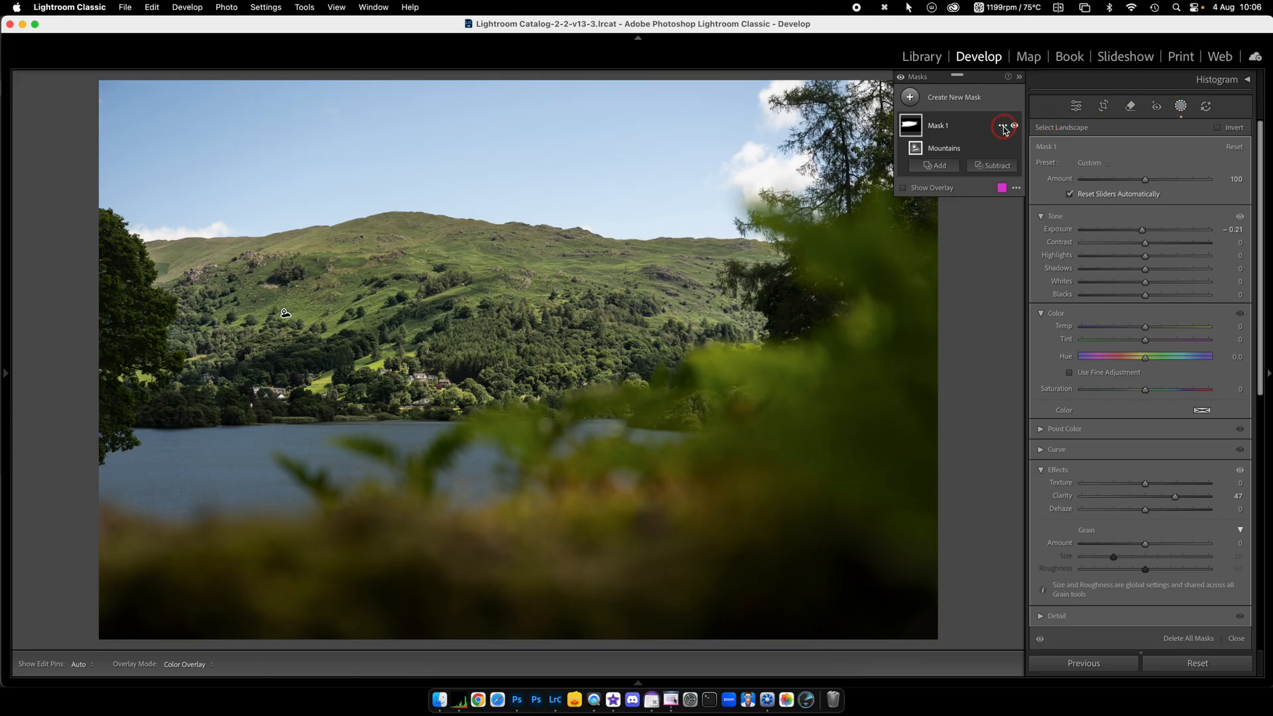
{"action": "left_click", "coordinate": [1002, 125]}
{"action": "left_click", "coordinate": [1036, 292]}
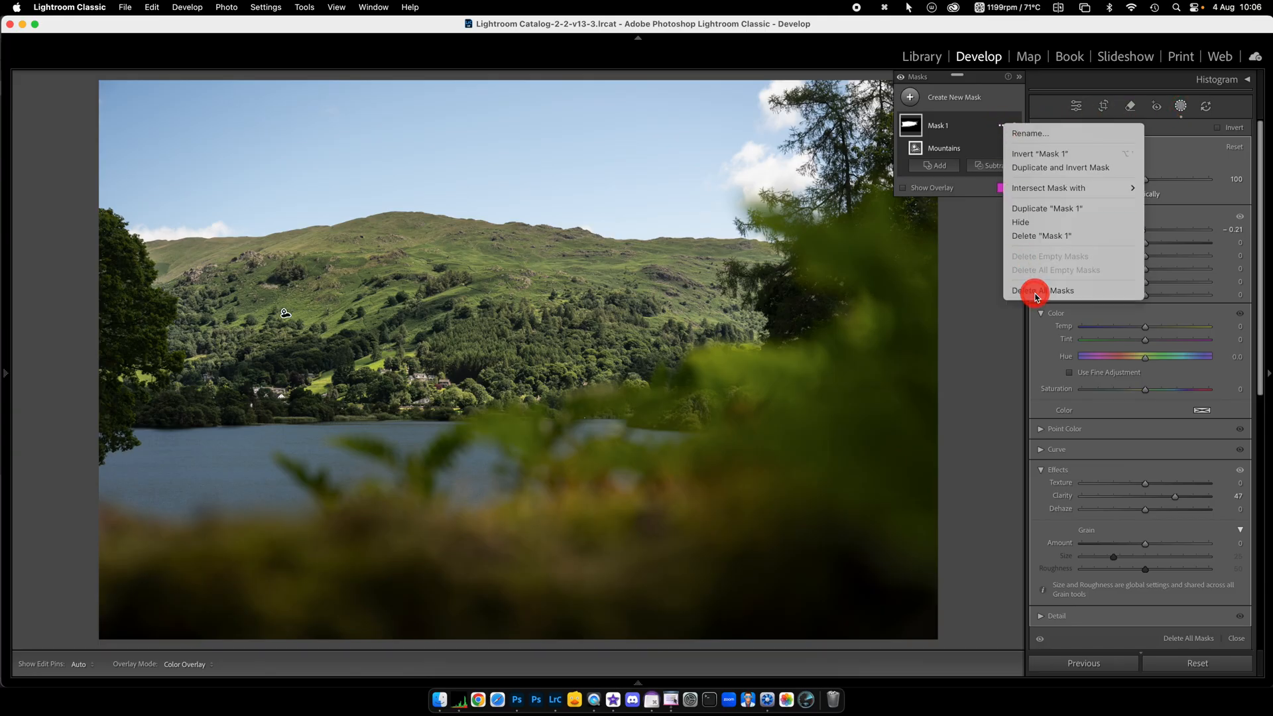
Step: Open 20220422-DSC_2533-Pano.jpg, preview its Landscape mask options, and leave masking without creating a mask
{"action": "left_click", "coordinate": [638, 683]}
{"action": "left_click", "coordinate": [310, 648]}
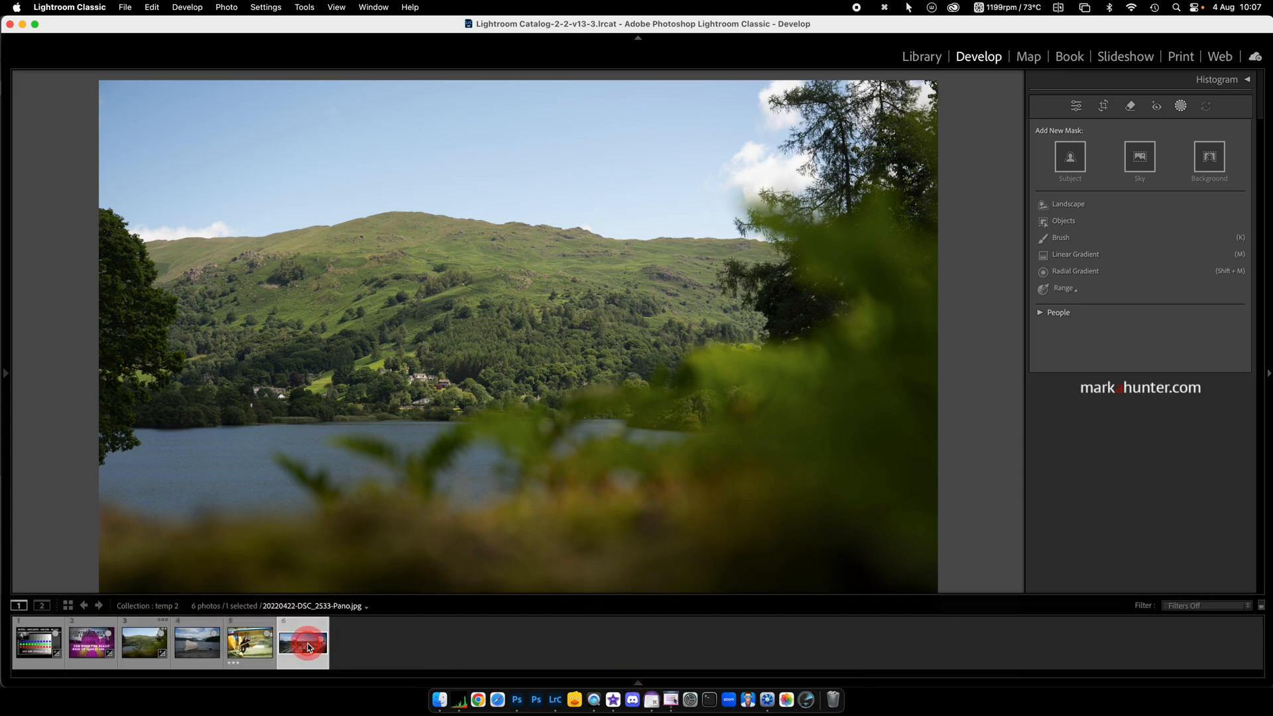
{"action": "left_click", "coordinate": [1183, 109]}
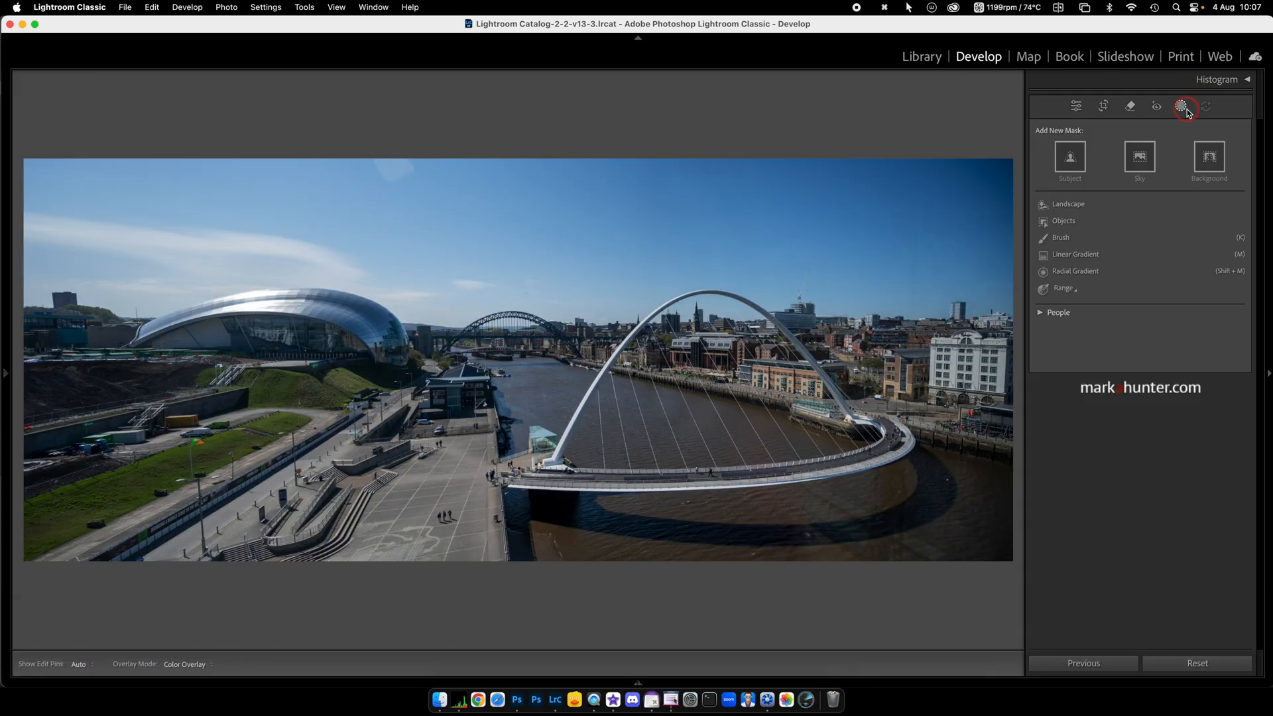
{"action": "left_click", "coordinate": [1074, 205]}
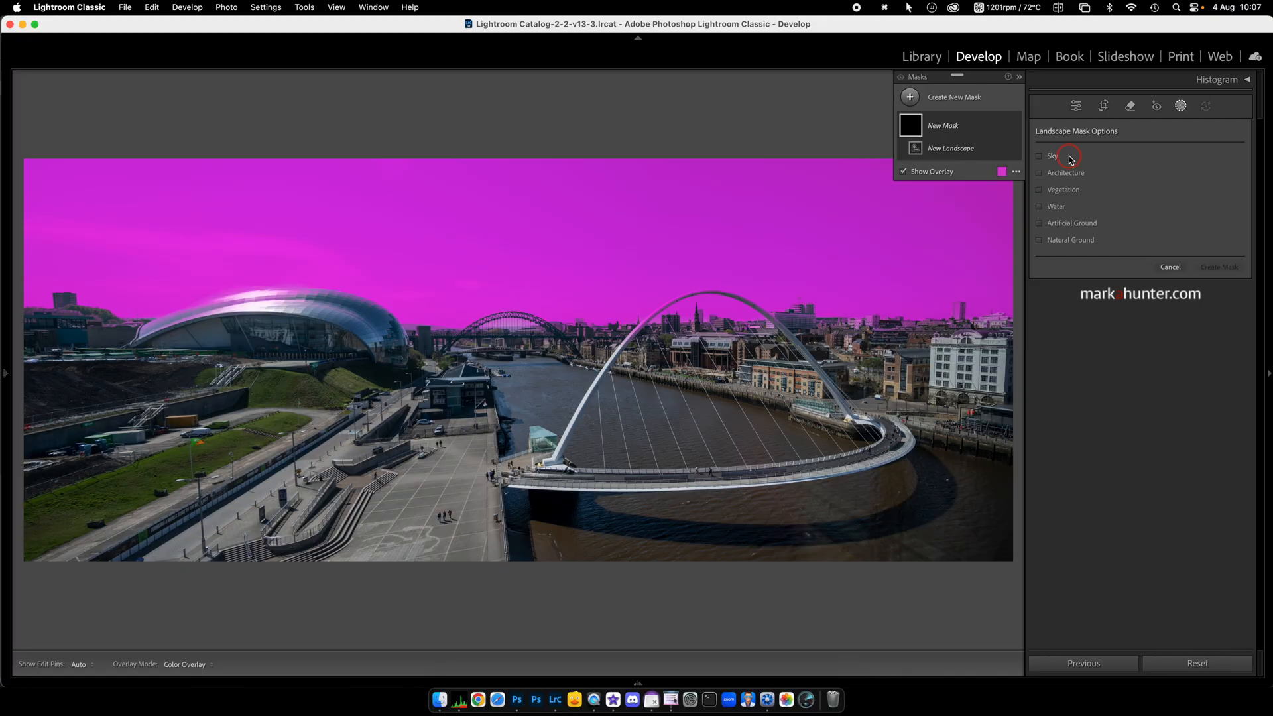
{"action": "left_click", "coordinate": [1181, 106]}
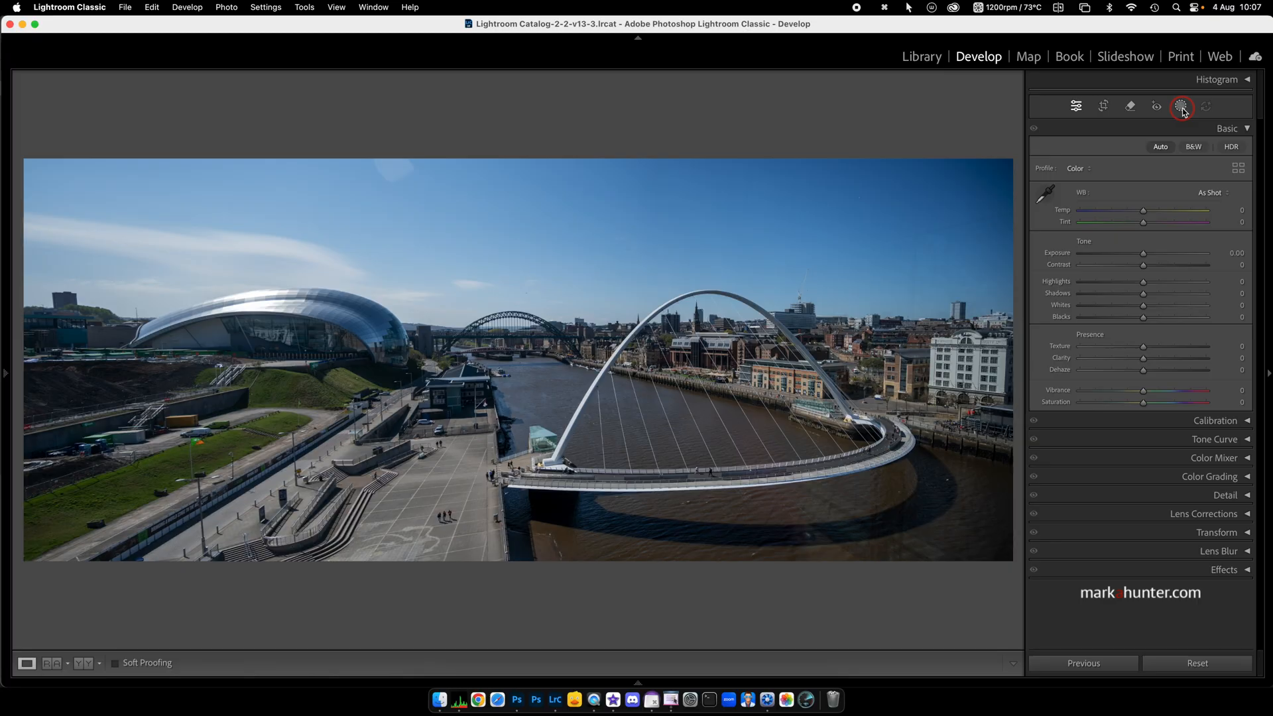
Step: Return to the lake and hillside photo and set its overall Saturation to +2
{"action": "left_click", "coordinate": [638, 683]}
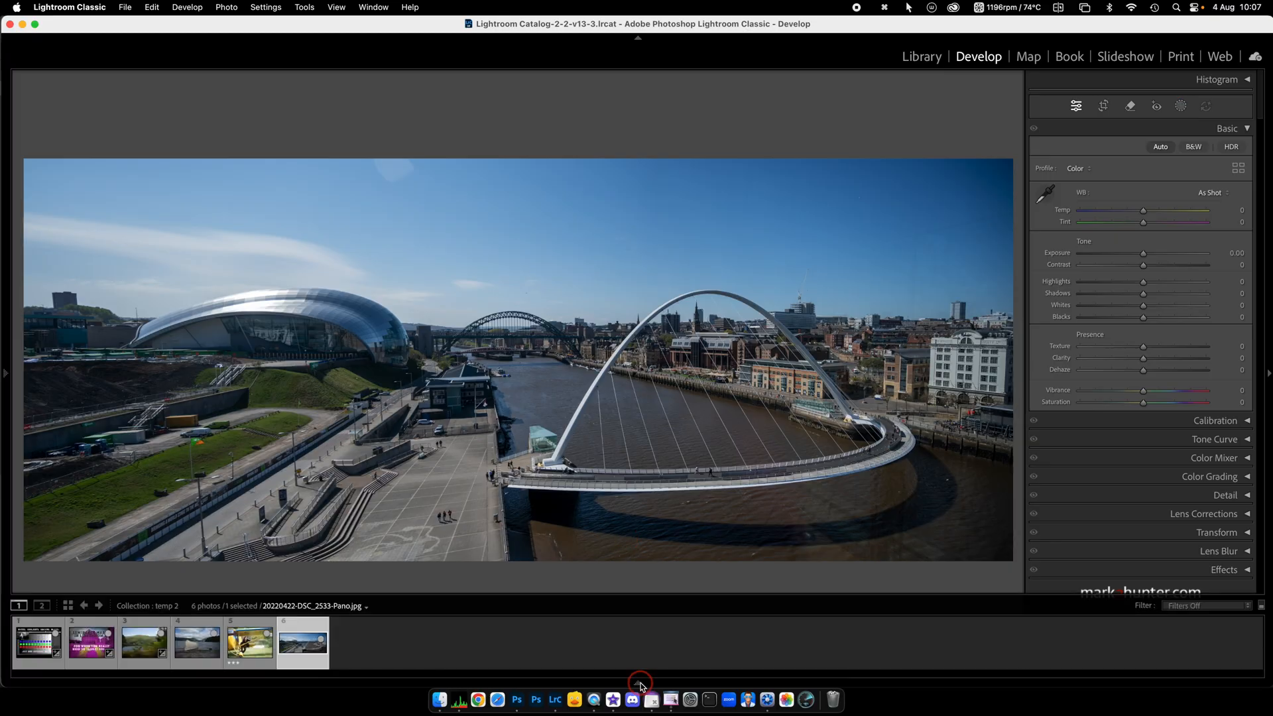
{"action": "left_click", "coordinate": [142, 640]}
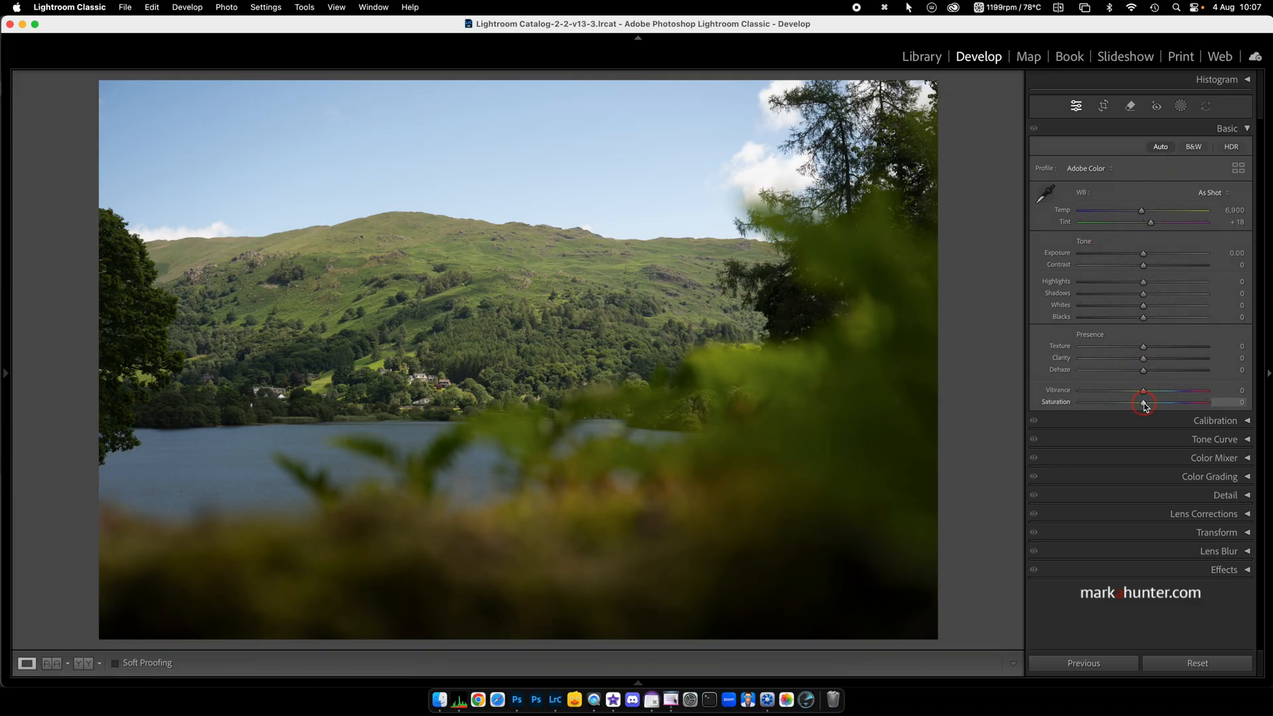
{"action": "mouse_move", "coordinate": [1143, 403]}
{"action": "left_mouse_down"}
{"action": "mouse_move", "coordinate": [1239, 402]}
{"action": "mouse_move", "coordinate": [960, 412]}
{"action": "mouse_move", "coordinate": [1225, 417]}
{"action": "mouse_move", "coordinate": [1143, 420]}
{"action": "left_mouse_up"}
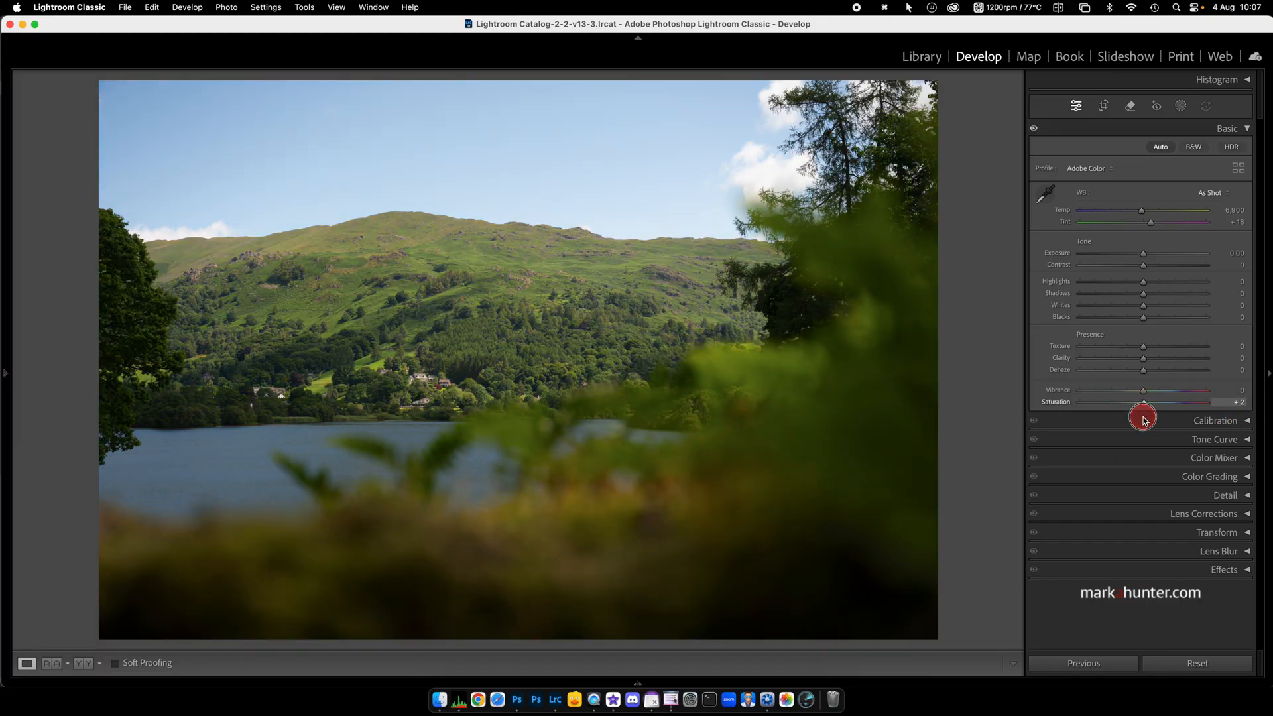
Step: Examine the Color Mixer's Point Color and HSL controls, viewing Hue, Saturation and Luminance separately and all together
{"action": "left_click", "coordinate": [1247, 458]}
{"action": "scroll", "coordinate": [1226, 454], "scroll_direction": "down", "scroll_amount": 3}
{"action": "scroll", "coordinate": [1227, 455], "scroll_direction": "down", "scroll_amount": 3}
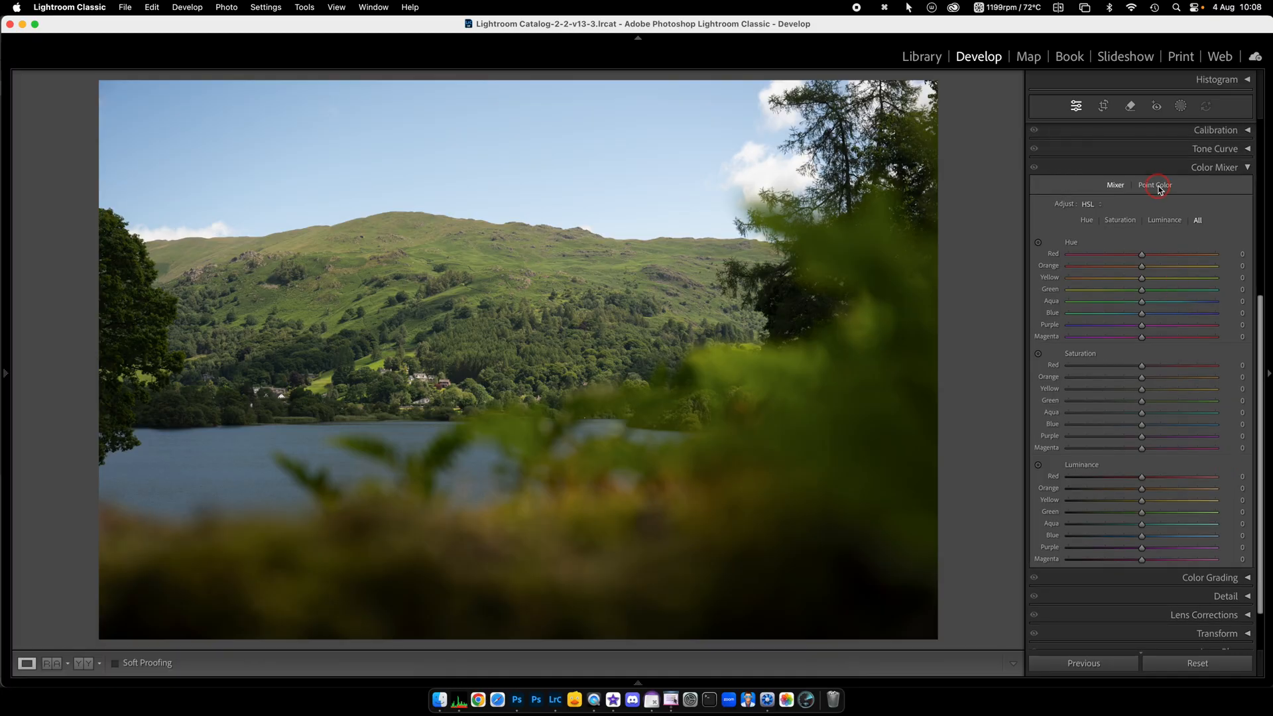
{"action": "left_click", "coordinate": [1156, 186]}
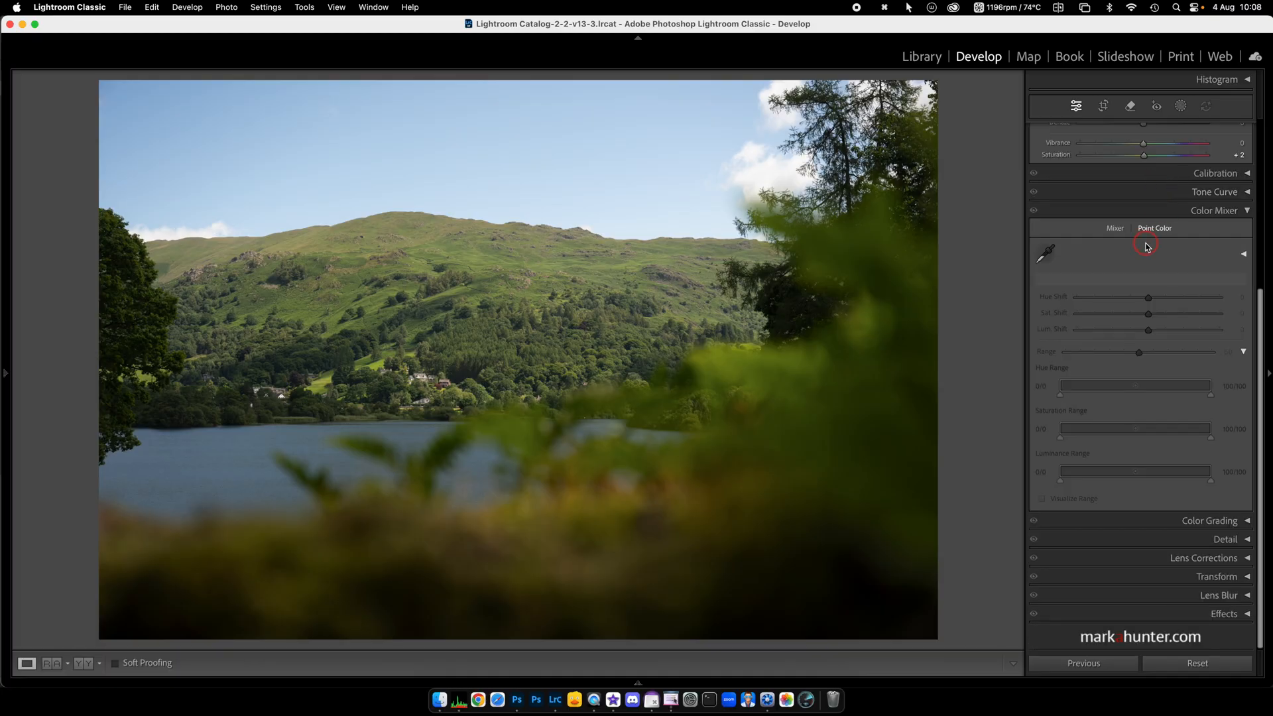
{"action": "left_click", "coordinate": [1114, 228]}
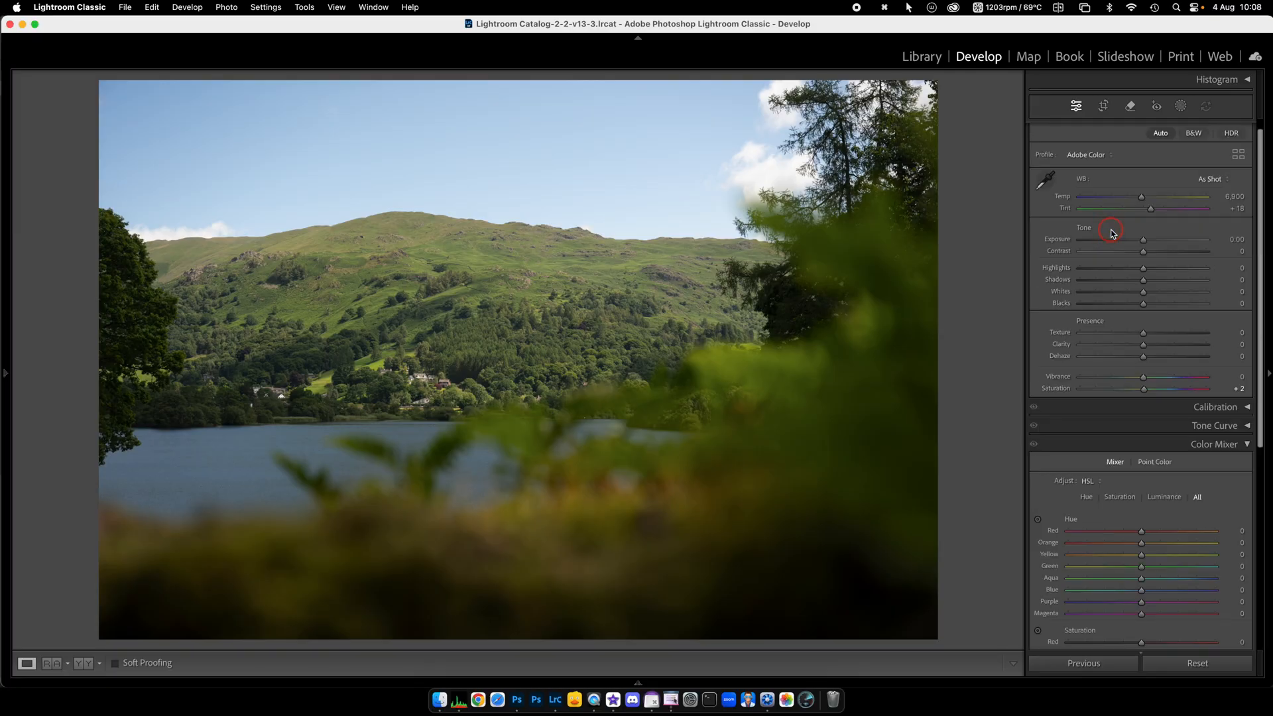
{"action": "scroll", "coordinate": [1112, 233], "scroll_direction": "down", "scroll_amount": 10}
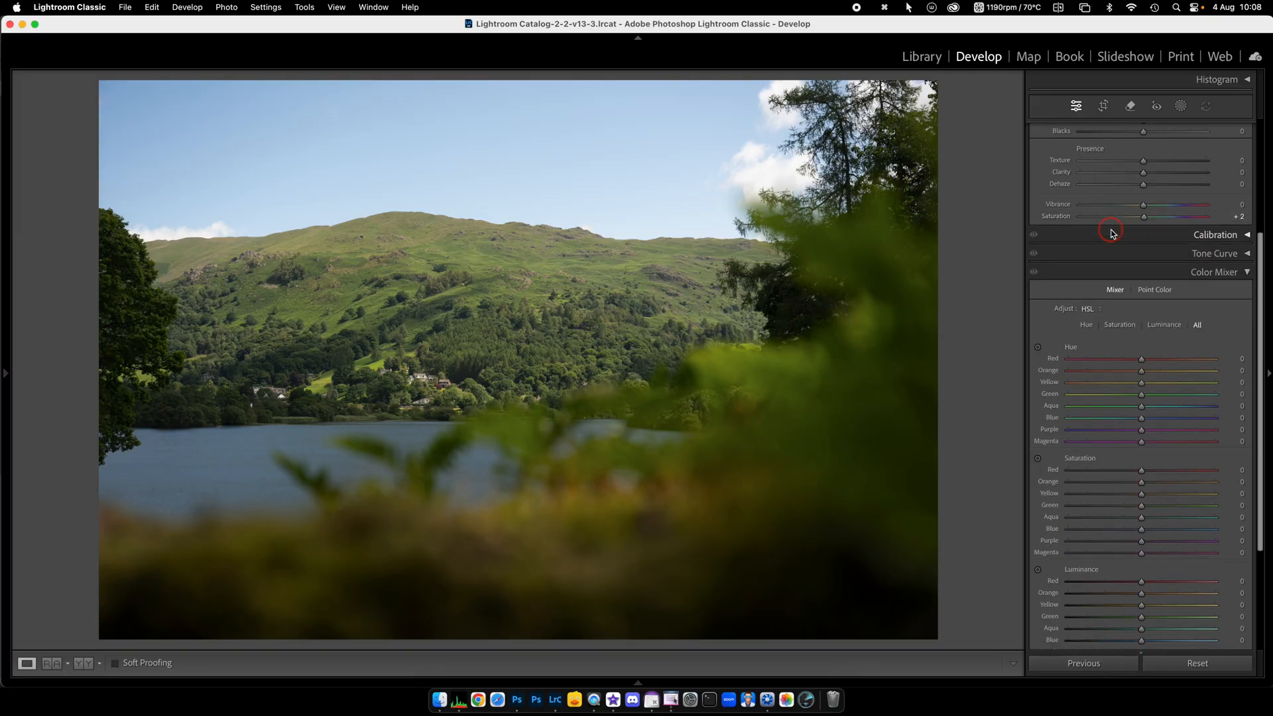
{"action": "left_click", "coordinate": [1088, 224]}
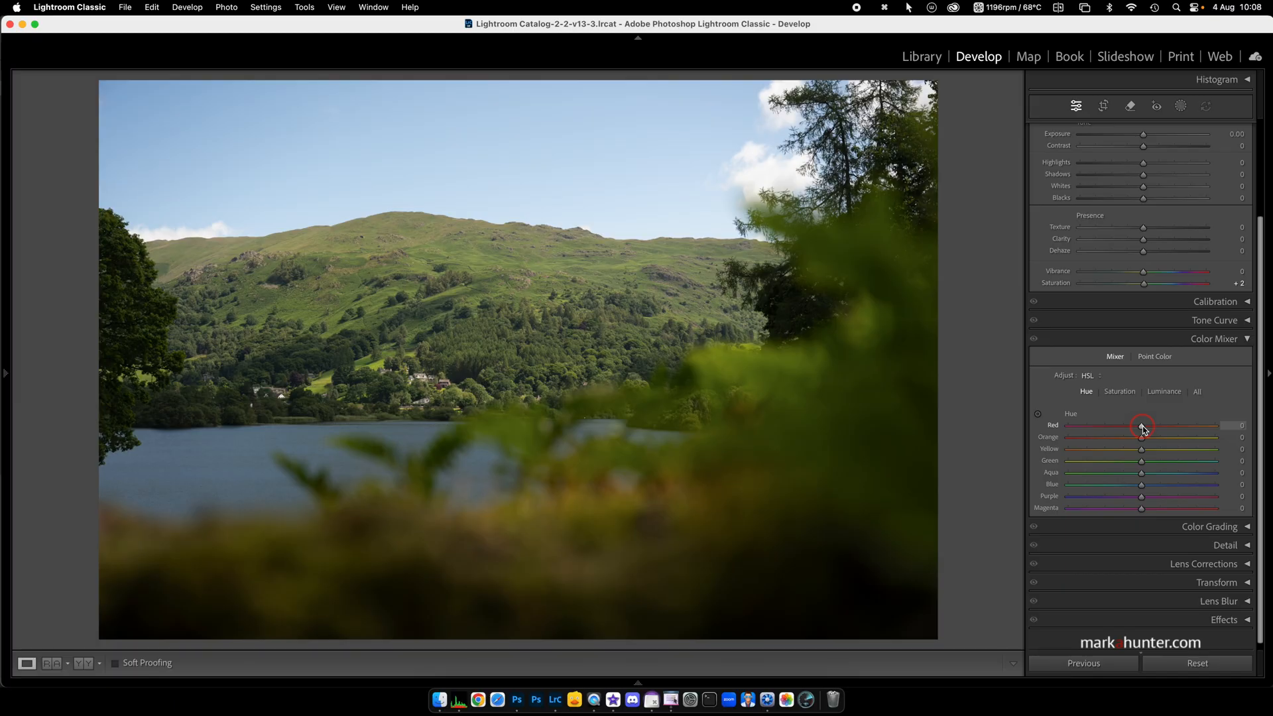
{"action": "left_click", "coordinate": [1121, 392]}
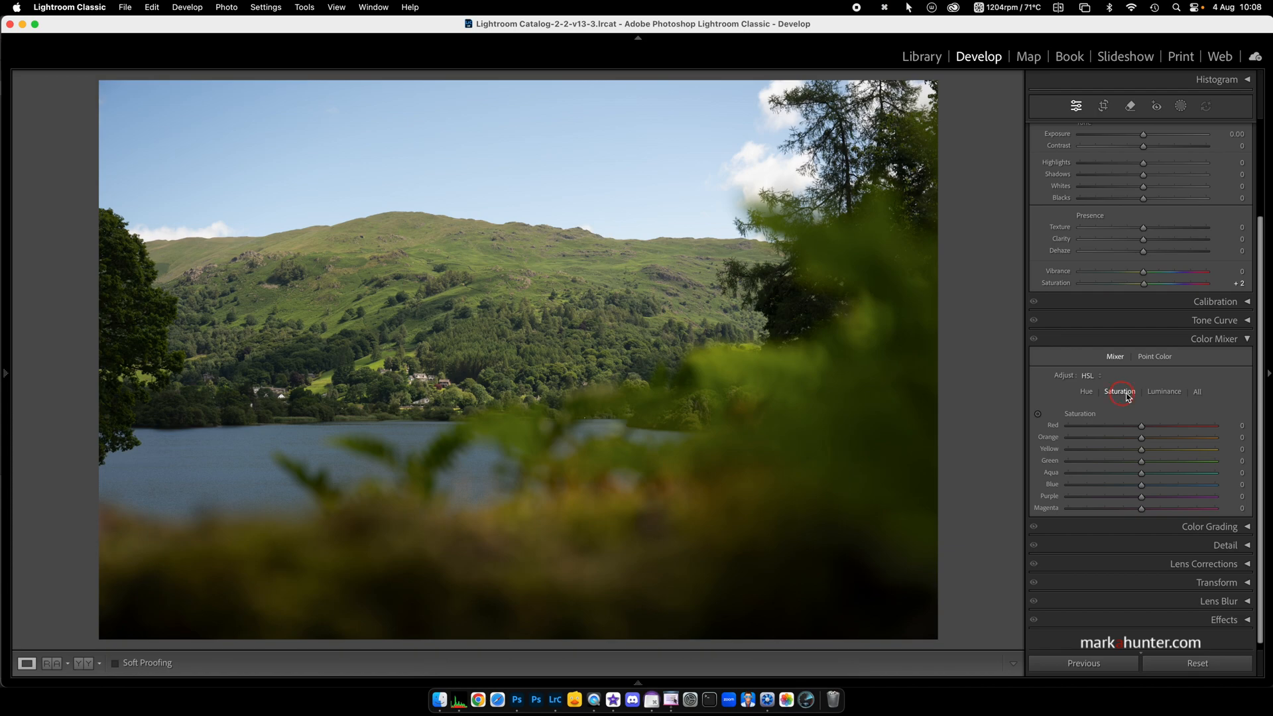
{"action": "left_click", "coordinate": [1166, 394]}
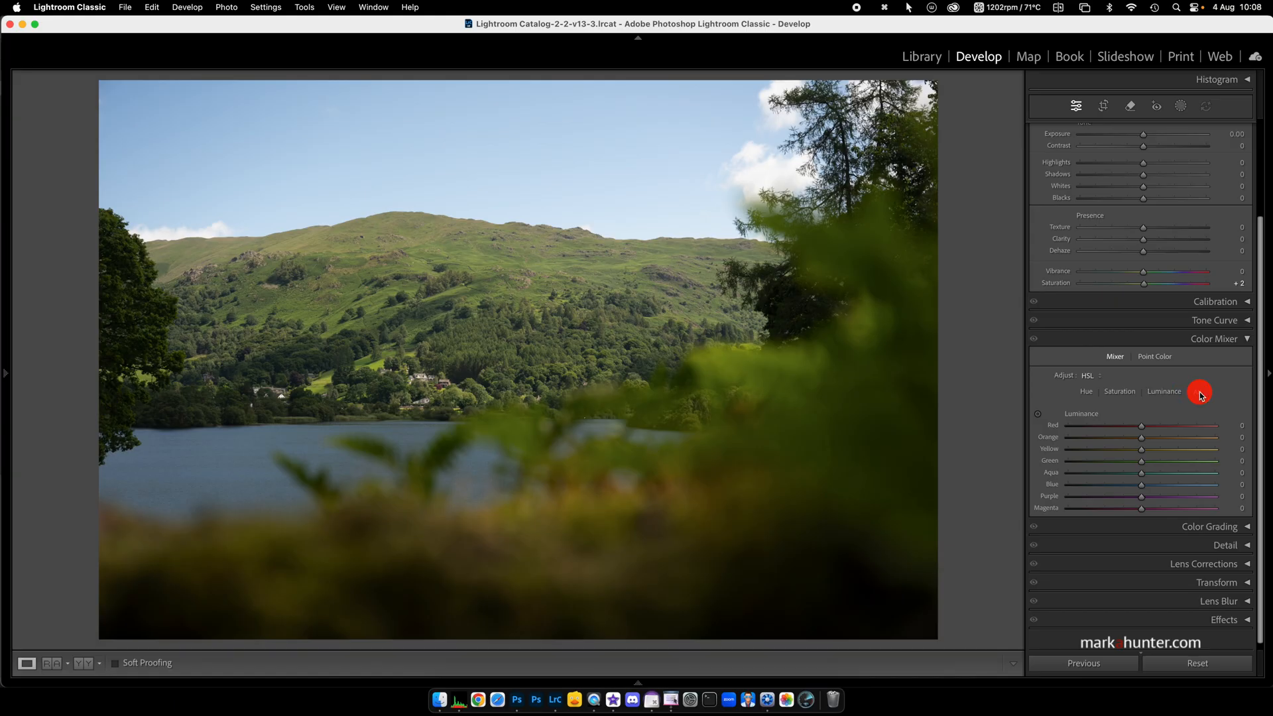
{"action": "left_click", "coordinate": [1198, 392]}
{"action": "scroll", "coordinate": [1198, 395], "scroll_direction": "down", "scroll_amount": 5}
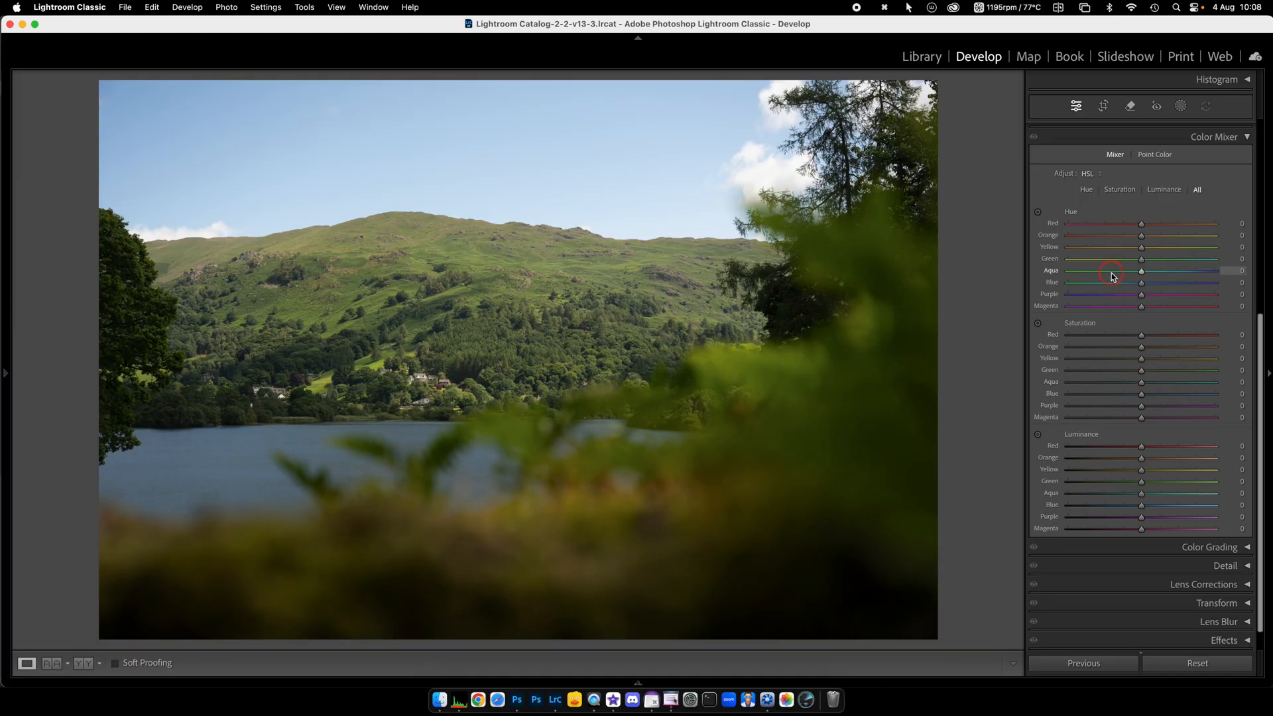
Step: Raise the HSL Saturation of Yellow to +12 and Green to +28 by targeting the hillside in the photo
{"action": "left_click_drag", "start_coordinate": [1141, 260], "coordinate": [1141, 260]}
{"action": "mouse_move", "coordinate": [1142, 370]}
{"action": "left_mouse_down"}
{"action": "mouse_move", "coordinate": [1188, 367]}
{"action": "mouse_move", "coordinate": [1038, 375]}
{"action": "mouse_move", "coordinate": [1199, 372]}
{"action": "mouse_move", "coordinate": [1028, 372]}
{"action": "mouse_move", "coordinate": [1196, 378]}
{"action": "mouse_move", "coordinate": [1103, 382]}
{"action": "mouse_move", "coordinate": [1157, 380]}
{"action": "mouse_move", "coordinate": [1145, 384]}
{"action": "left_mouse_up"}
{"action": "left_click", "coordinate": [1038, 324]}
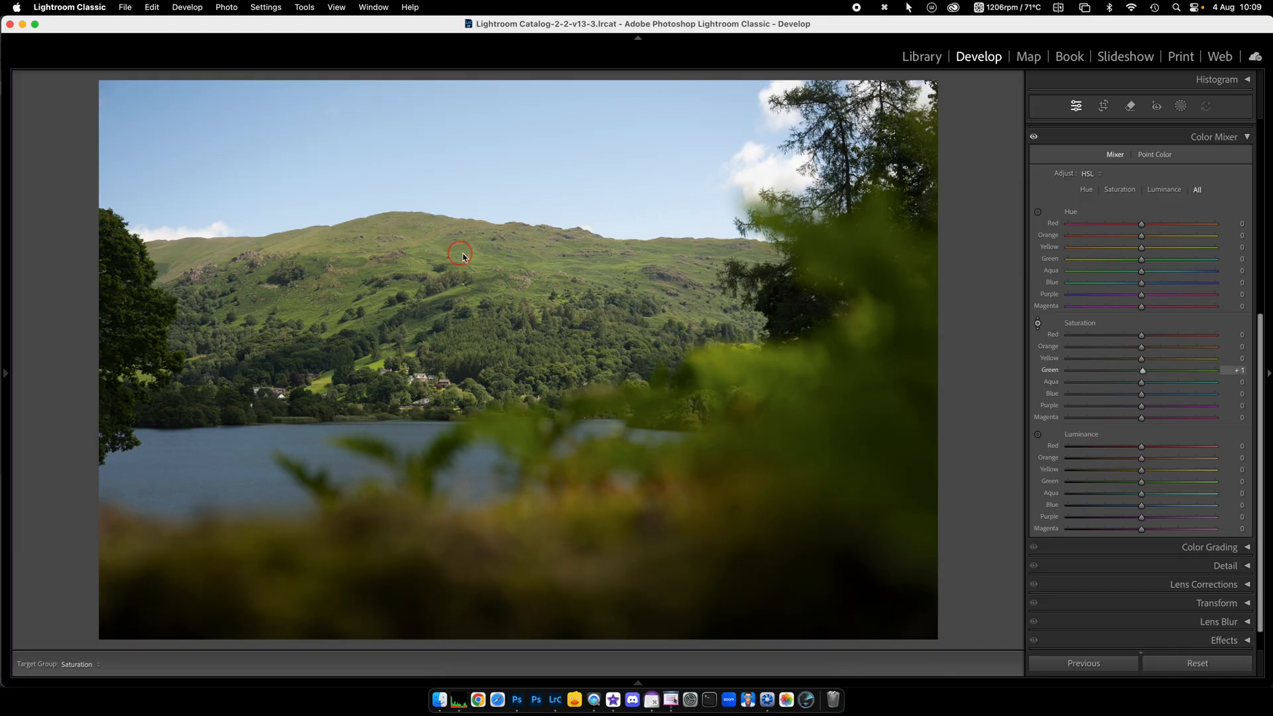
{"action": "left_click_drag", "start_coordinate": [469, 257], "coordinate": [469, 257]}
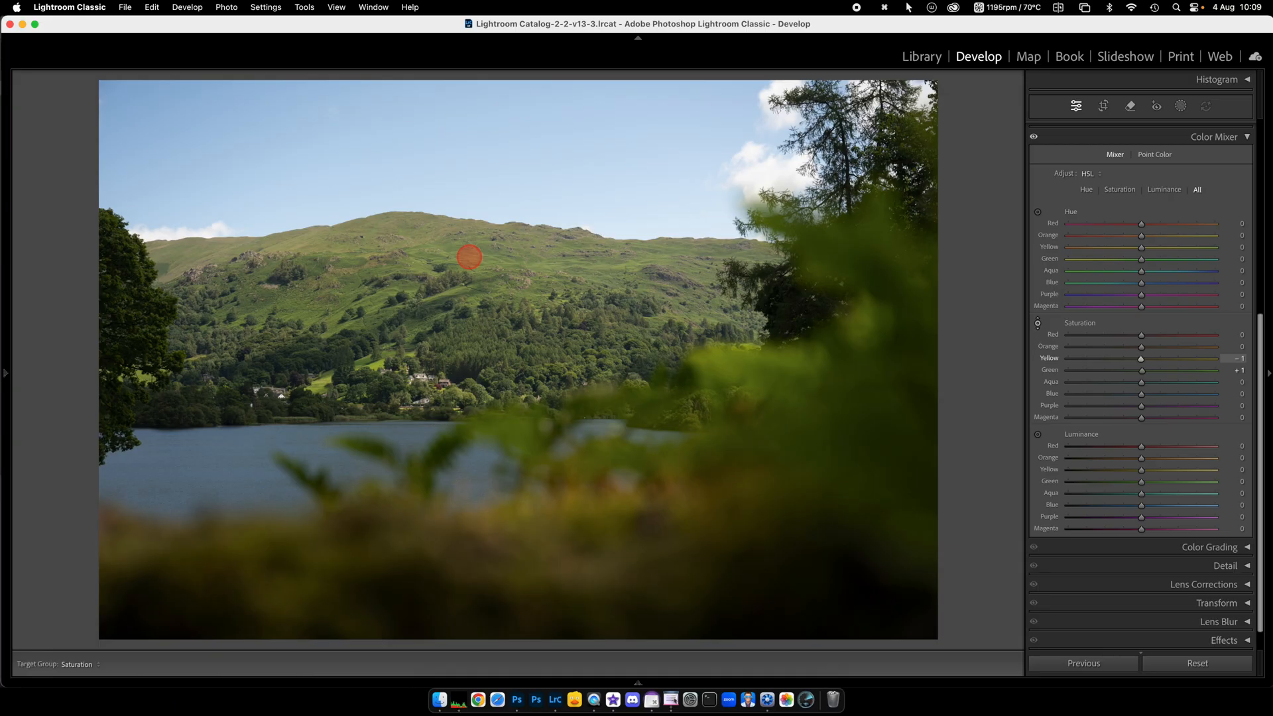
{"action": "mouse_move", "coordinate": [469, 255]}
{"action": "left_mouse_down"}
{"action": "mouse_move", "coordinate": [471, 219]}
{"action": "mouse_move", "coordinate": [483, 307]}
{"action": "mouse_move", "coordinate": [497, 147]}
{"action": "mouse_move", "coordinate": [503, 244]}
{"action": "mouse_move", "coordinate": [469, 259]}
{"action": "mouse_move", "coordinate": [489, 338]}
{"action": "mouse_move", "coordinate": [498, 162]}
{"action": "left_mouse_up"}
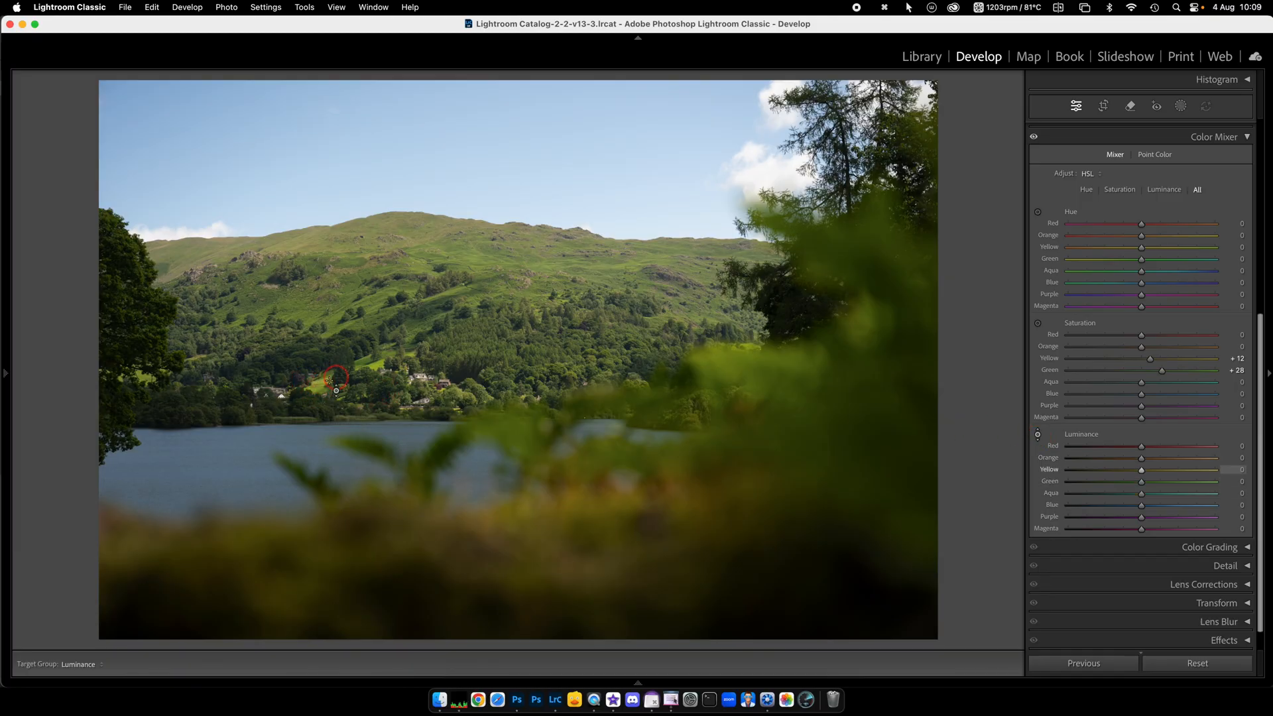
Step: Lower the HSL Luminance of Yellow to −46 and Green to −25, and reset all adjustments of the photo
{"action": "mouse_move", "coordinate": [1142, 485]}
{"action": "left_mouse_down"}
{"action": "mouse_move", "coordinate": [1162, 485]}
{"action": "mouse_move", "coordinate": [1146, 478]}
{"action": "left_mouse_up"}
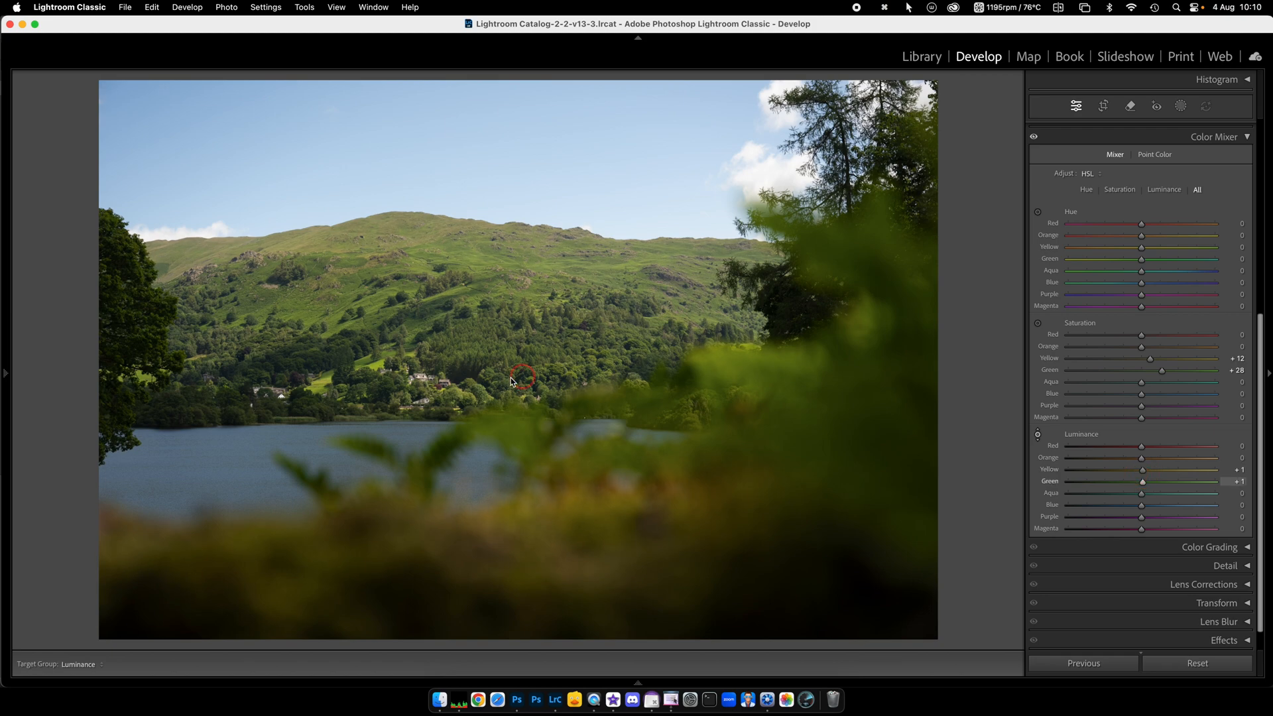
{"action": "mouse_move", "coordinate": [318, 383]}
{"action": "left_mouse_down"}
{"action": "mouse_move", "coordinate": [329, 307]}
{"action": "mouse_move", "coordinate": [331, 376]}
{"action": "left_mouse_up"}
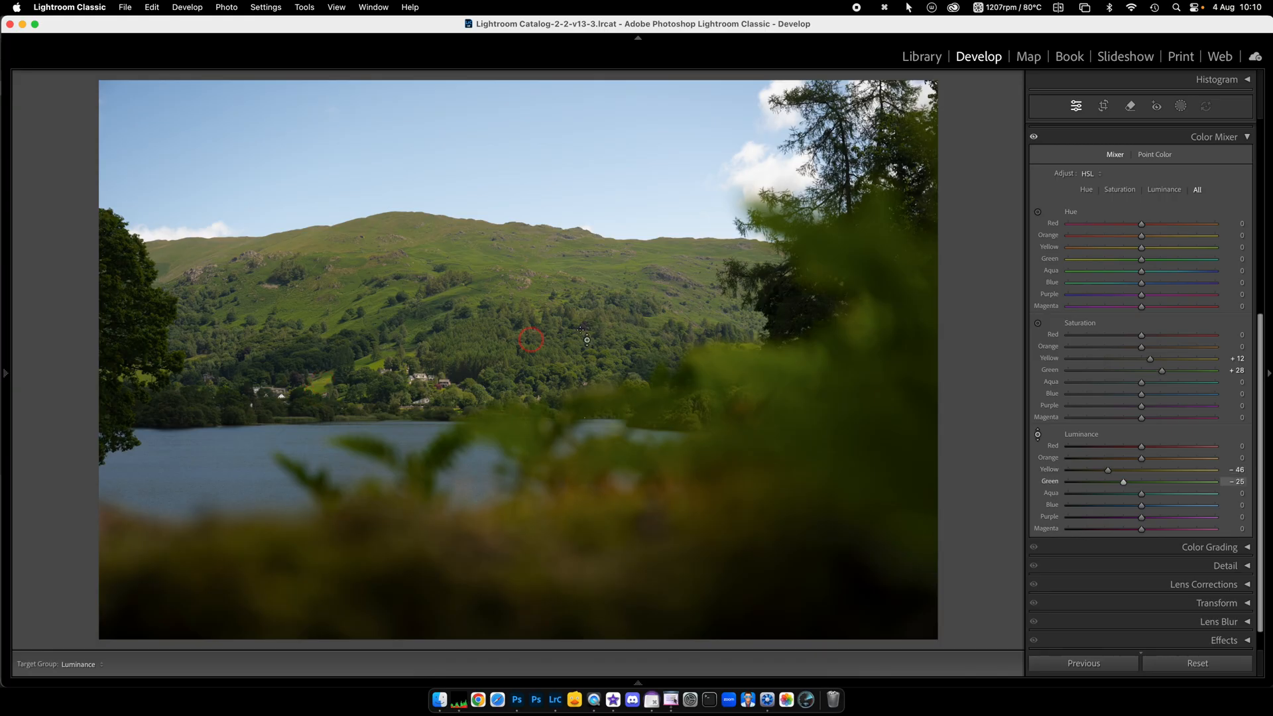
{"action": "left_click", "coordinate": [1202, 664]}
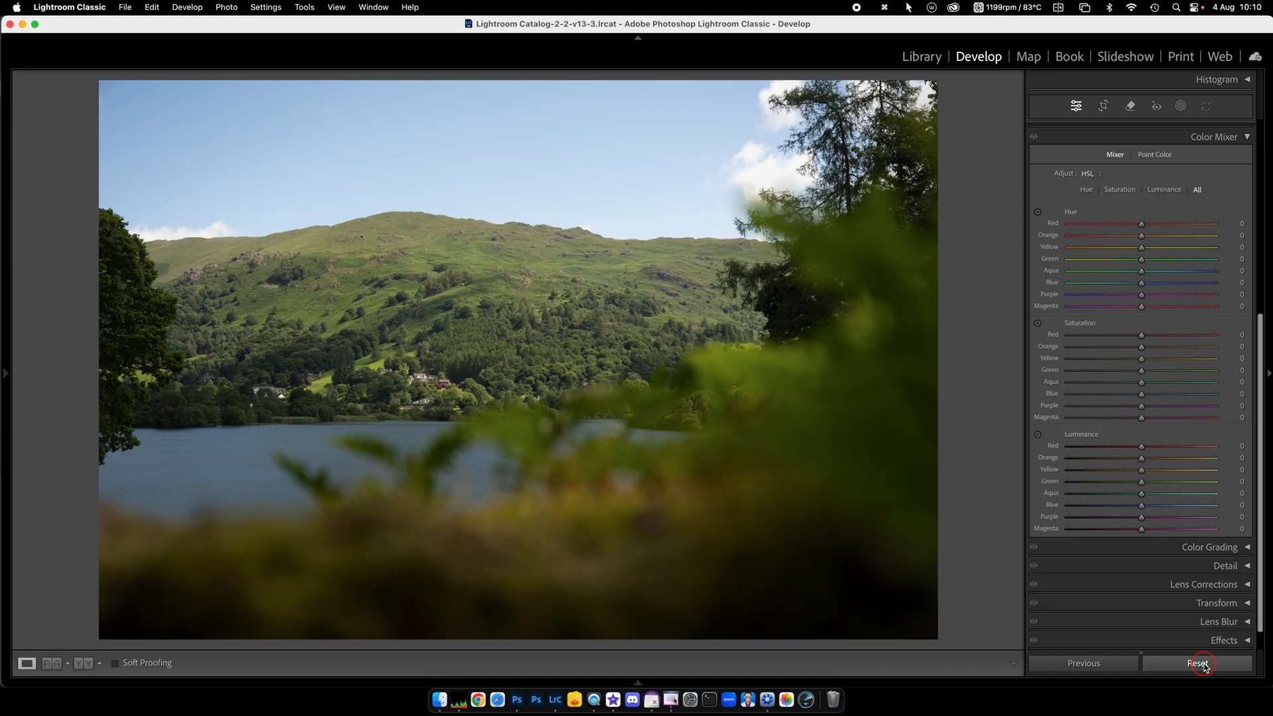
Step: Shape the overall tone curve with a shadow point at input 69, output 50 and a highlight point at input 187, output 187
{"action": "left_click", "coordinate": [1247, 137]}
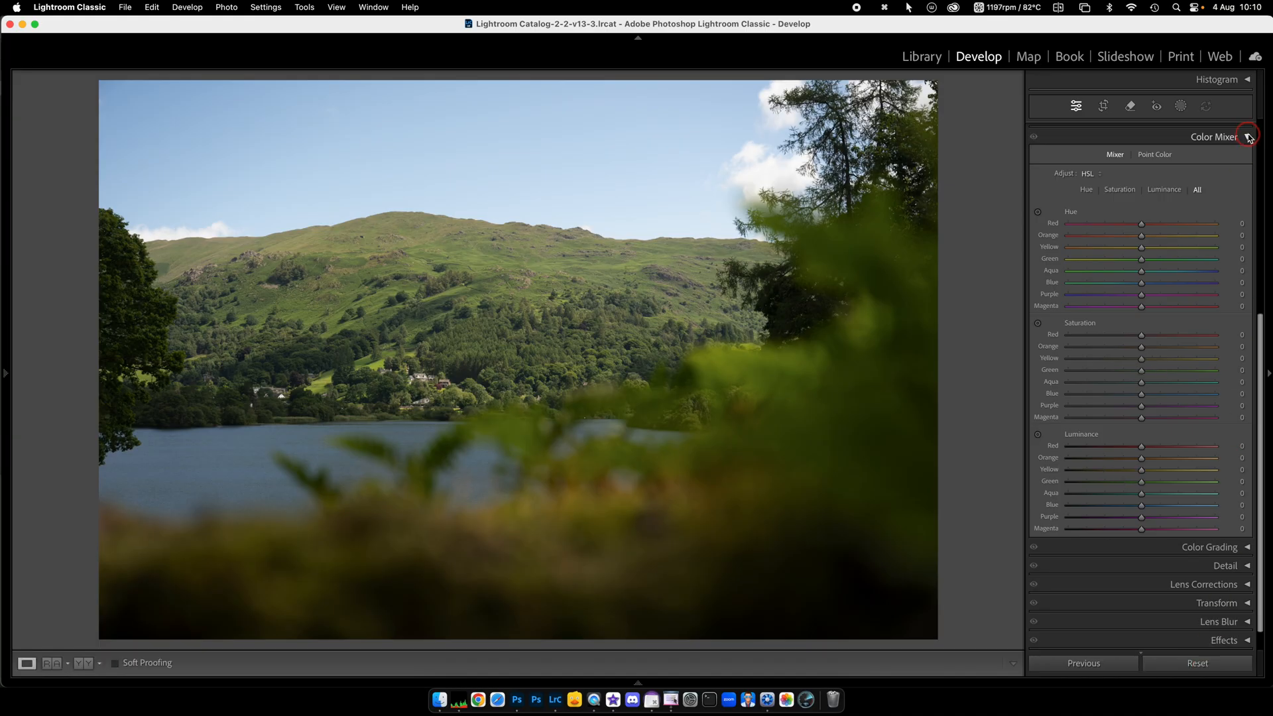
{"action": "left_click", "coordinate": [1247, 439]}
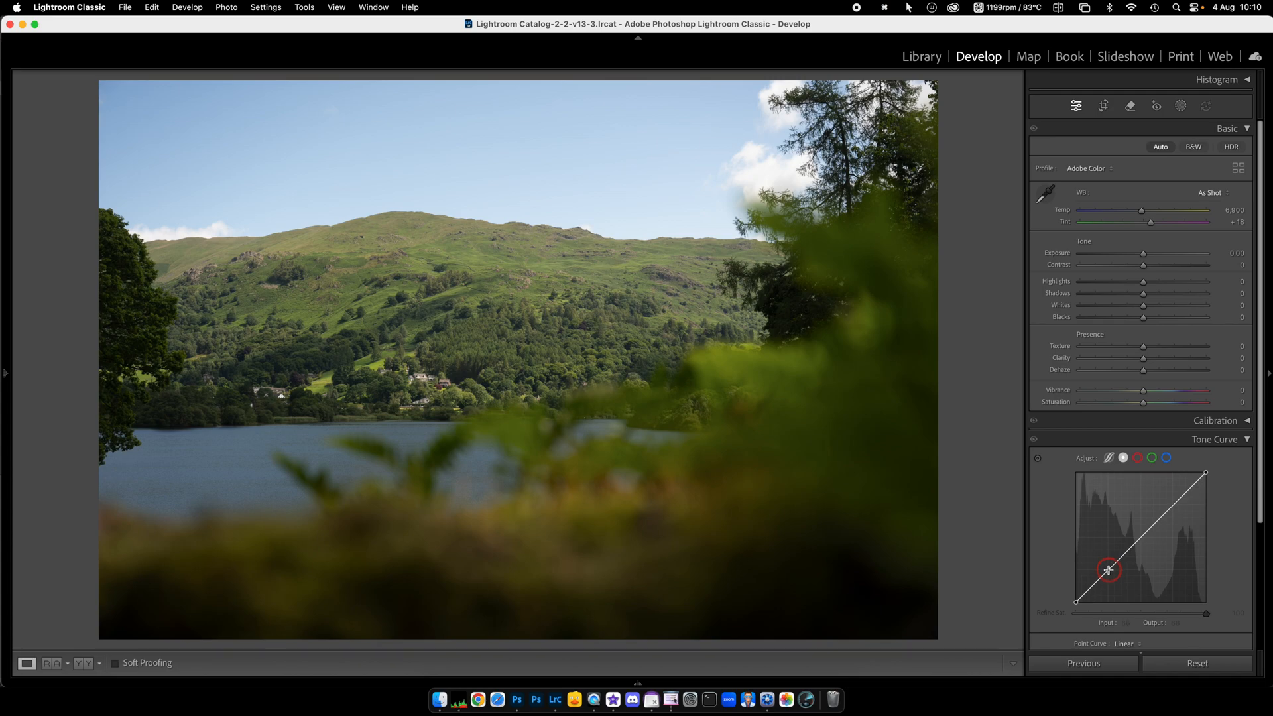
{"action": "left_click_drag", "start_coordinate": [1108, 570], "coordinate": [1112, 581]}
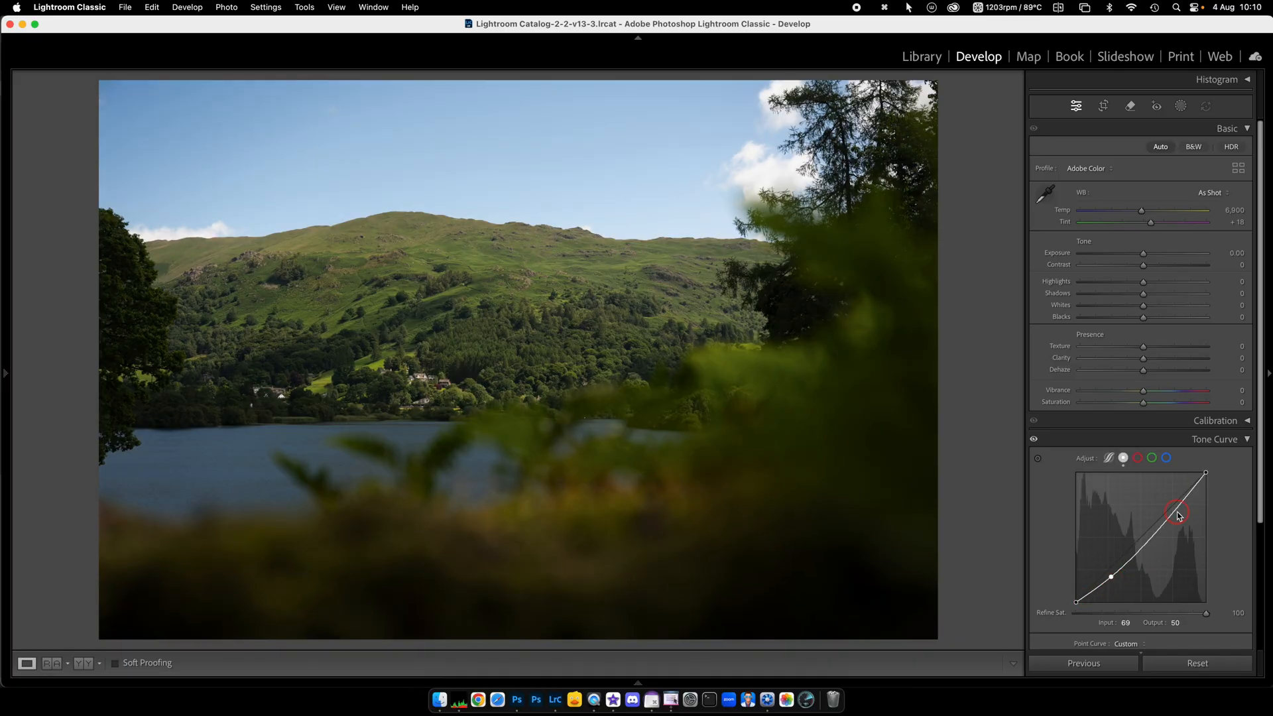
{"action": "left_click_drag", "start_coordinate": [1173, 510], "coordinate": [1171, 507]}
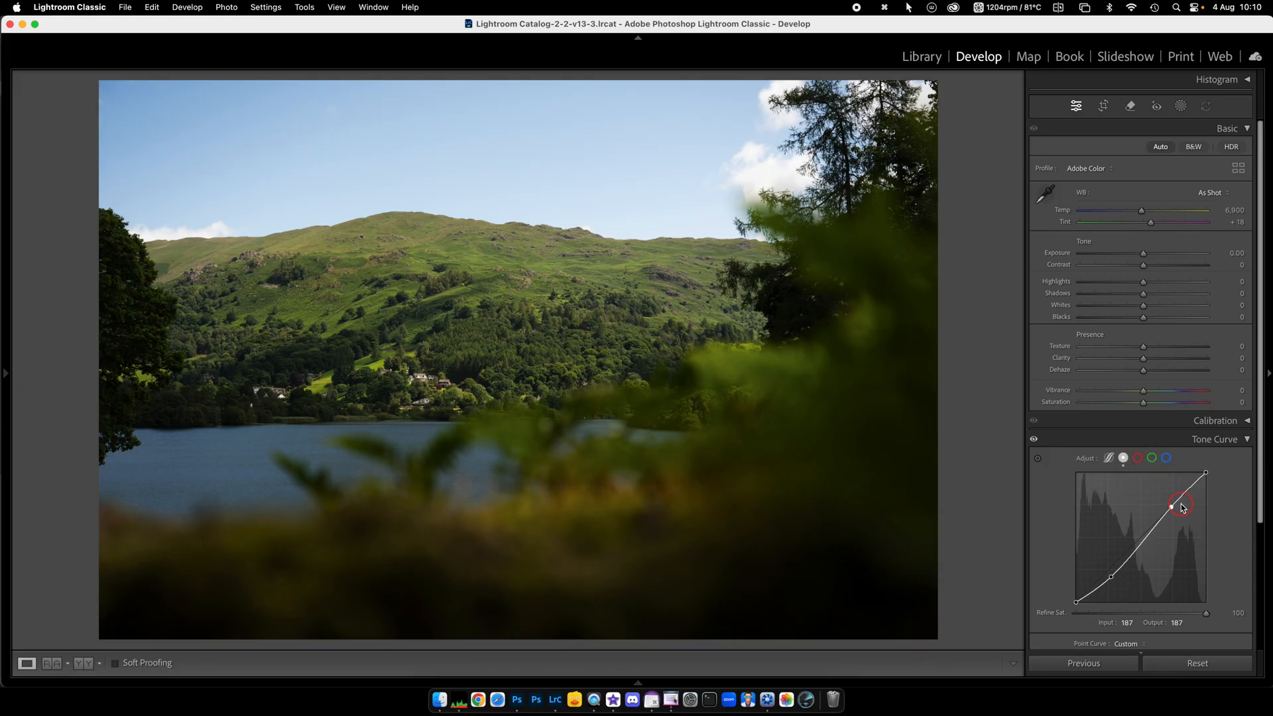
Step: Lower the green channel curve's midtones to input 120, output 115, and adjust a midtone point on the blue channel curve
{"action": "left_click", "coordinate": [1152, 459]}
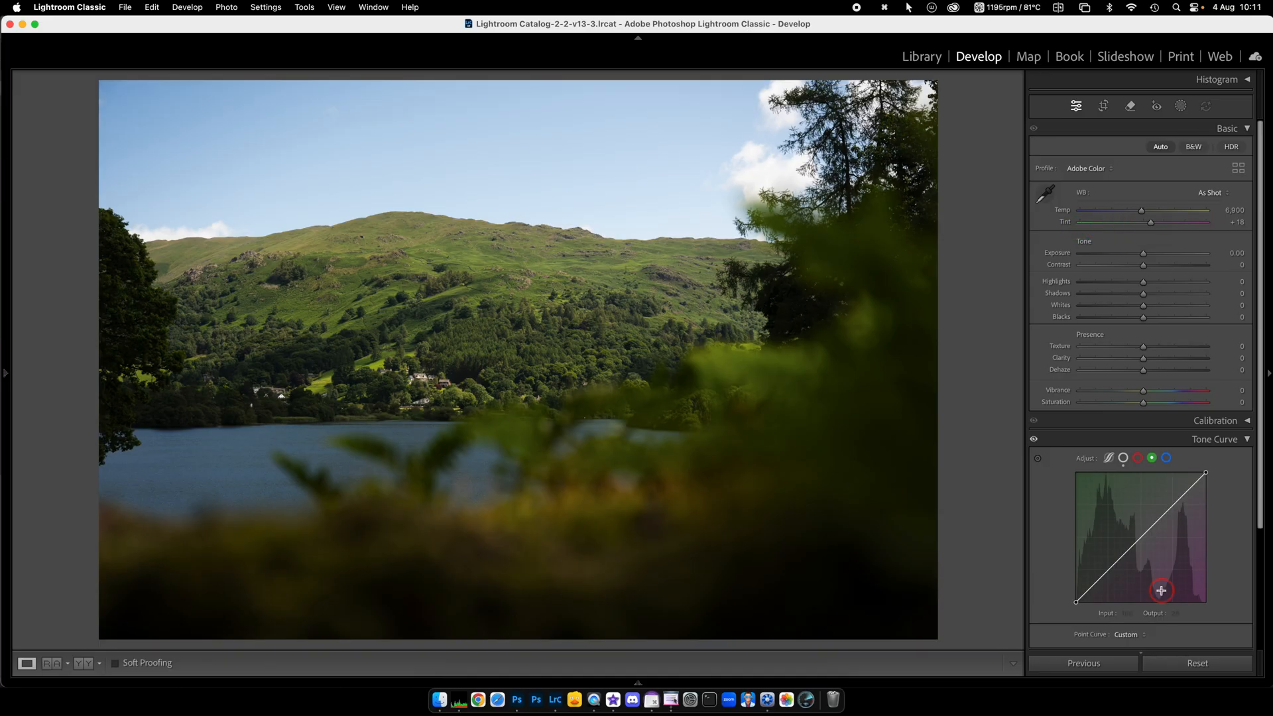
{"action": "left_click", "coordinate": [1136, 543]}
{"action": "left_click_drag", "start_coordinate": [1136, 543], "coordinate": [1137, 545]}
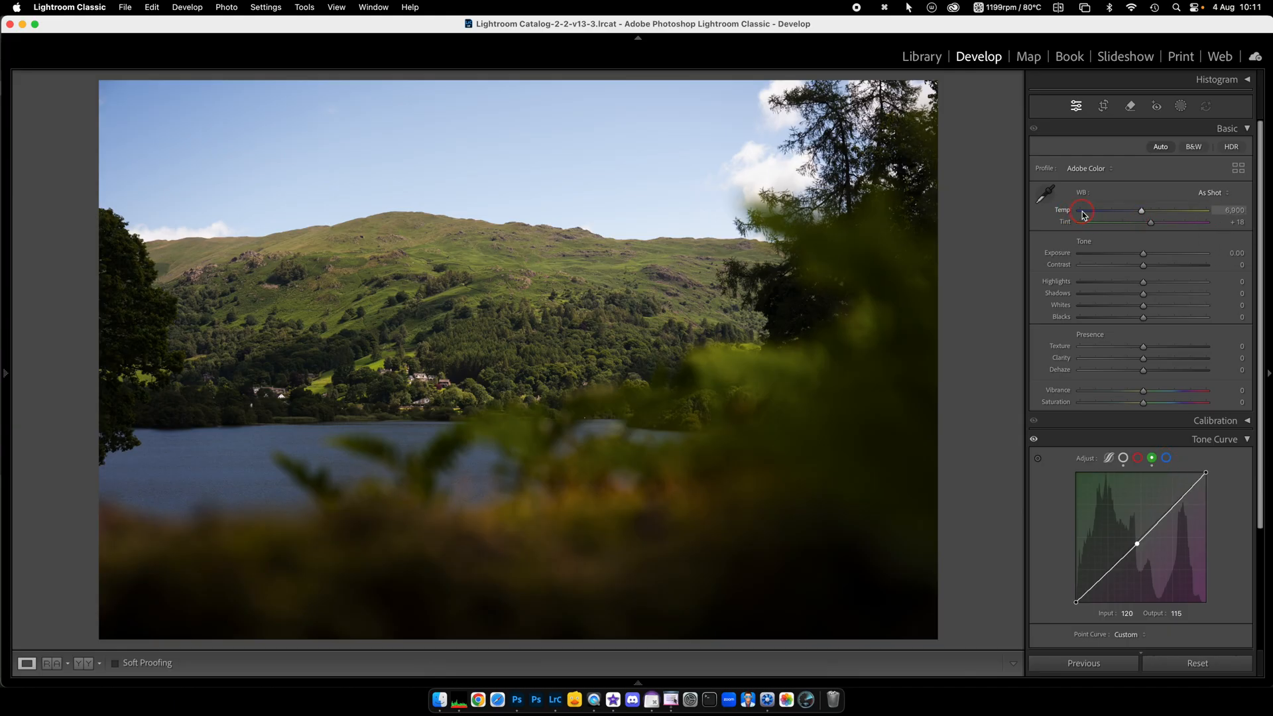
{"action": "left_click", "coordinate": [1167, 460]}
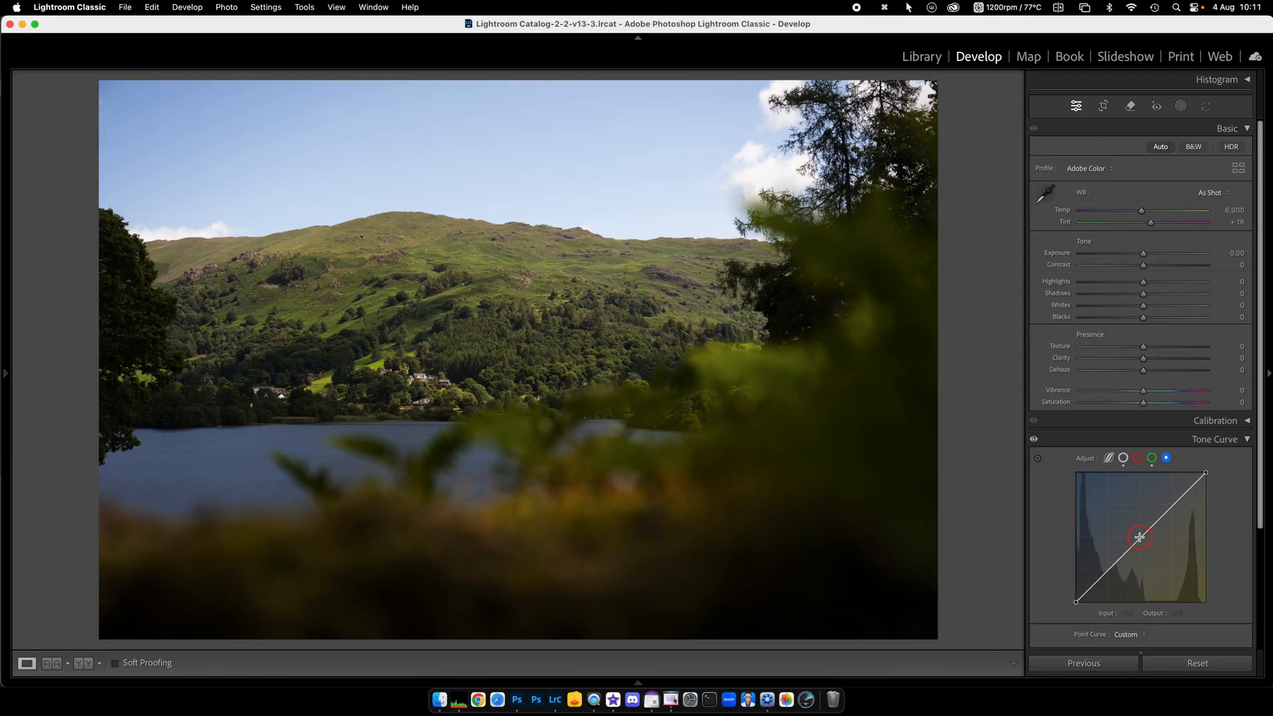
{"action": "mouse_move", "coordinate": [1139, 538]}
{"action": "left_mouse_down"}
{"action": "mouse_move", "coordinate": [1155, 564]}
{"action": "mouse_move", "coordinate": [1138, 539]}
{"action": "left_mouse_up"}
Step: Set a midtone point at input 121, output 119 on the red channel curve, and reset all adjustments of the photo
{"action": "left_click", "coordinate": [1138, 460]}
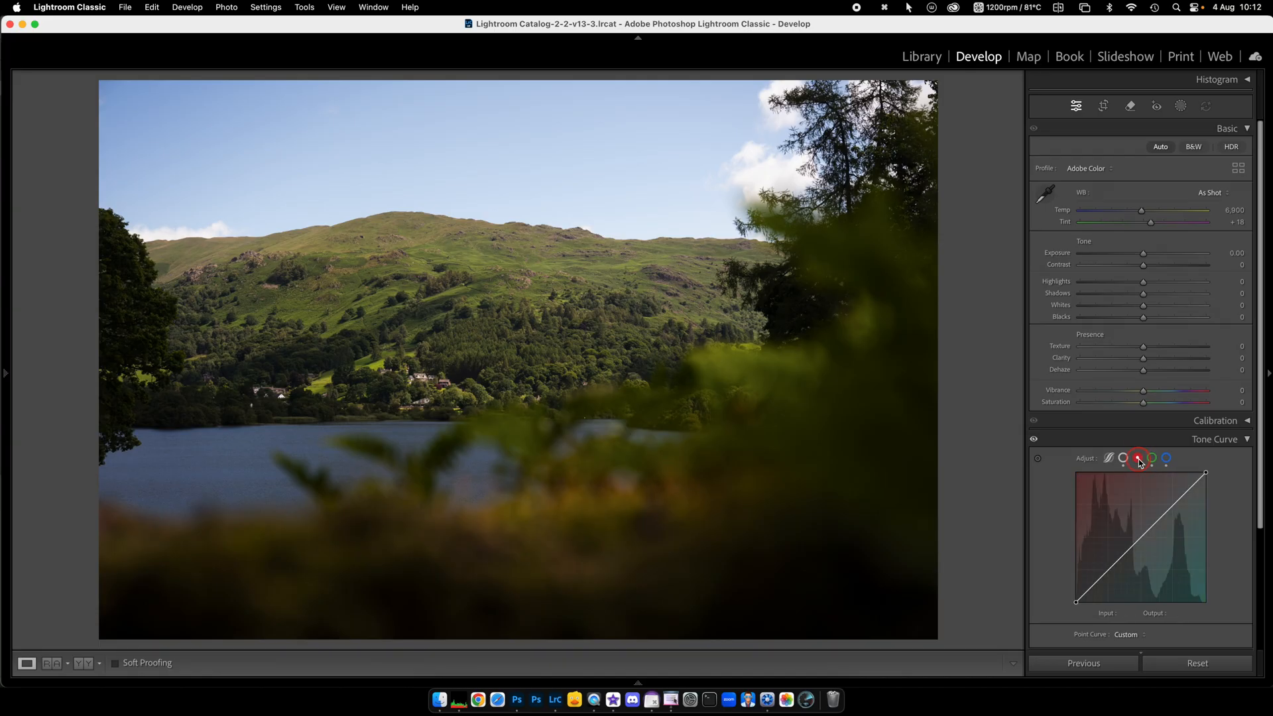
{"action": "left_click", "coordinate": [1137, 541]}
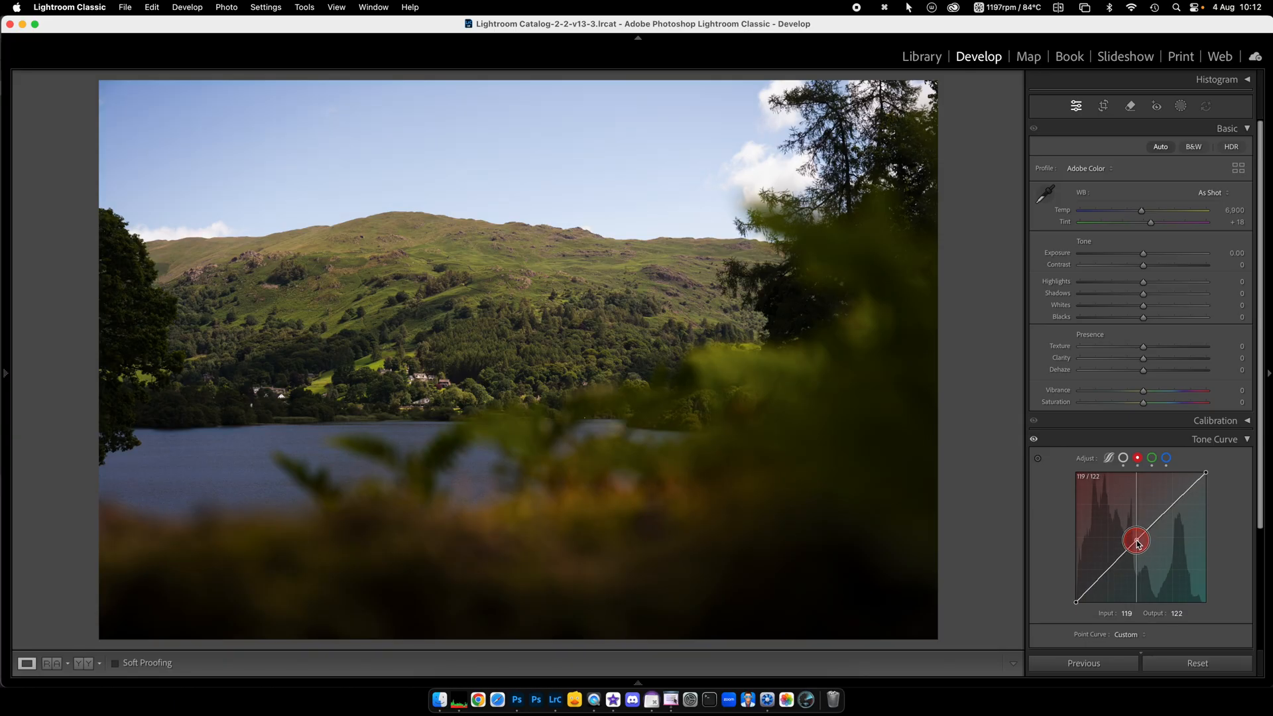
{"action": "left_click_drag", "start_coordinate": [1138, 544], "coordinate": [1137, 542]}
{"action": "left_click", "coordinate": [1192, 664]}
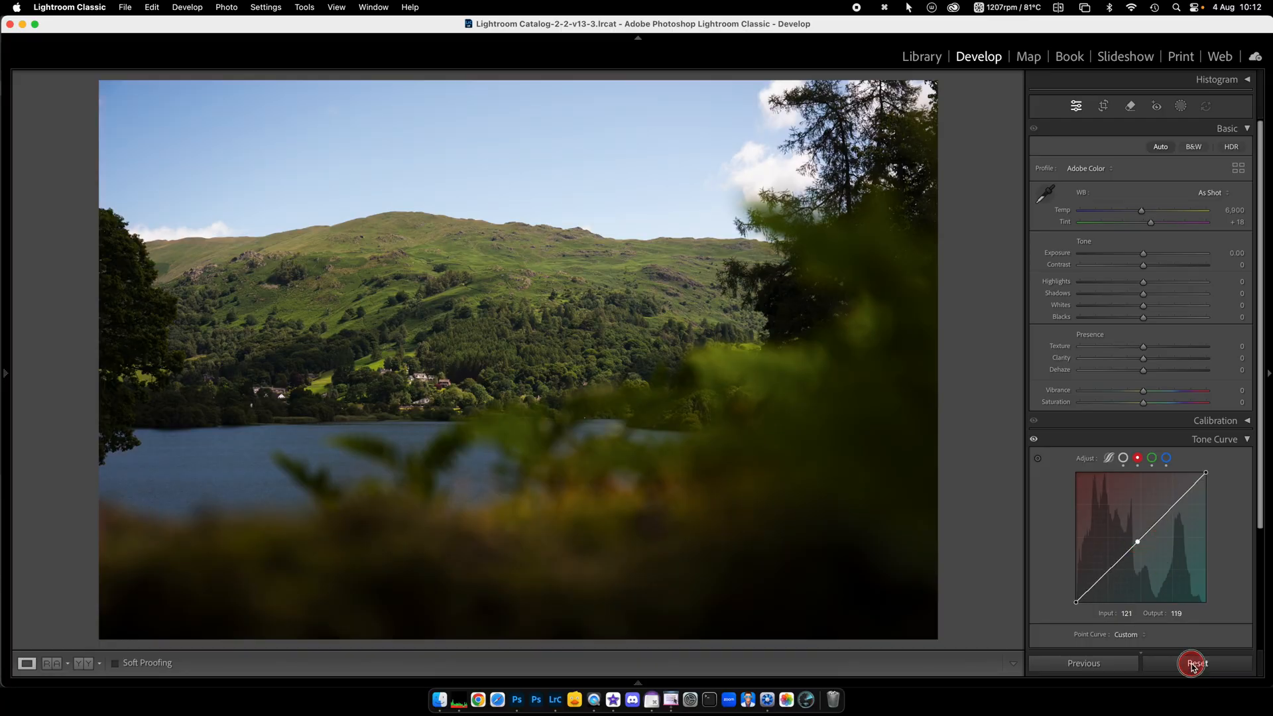
{"action": "left_click", "coordinate": [1248, 440]}
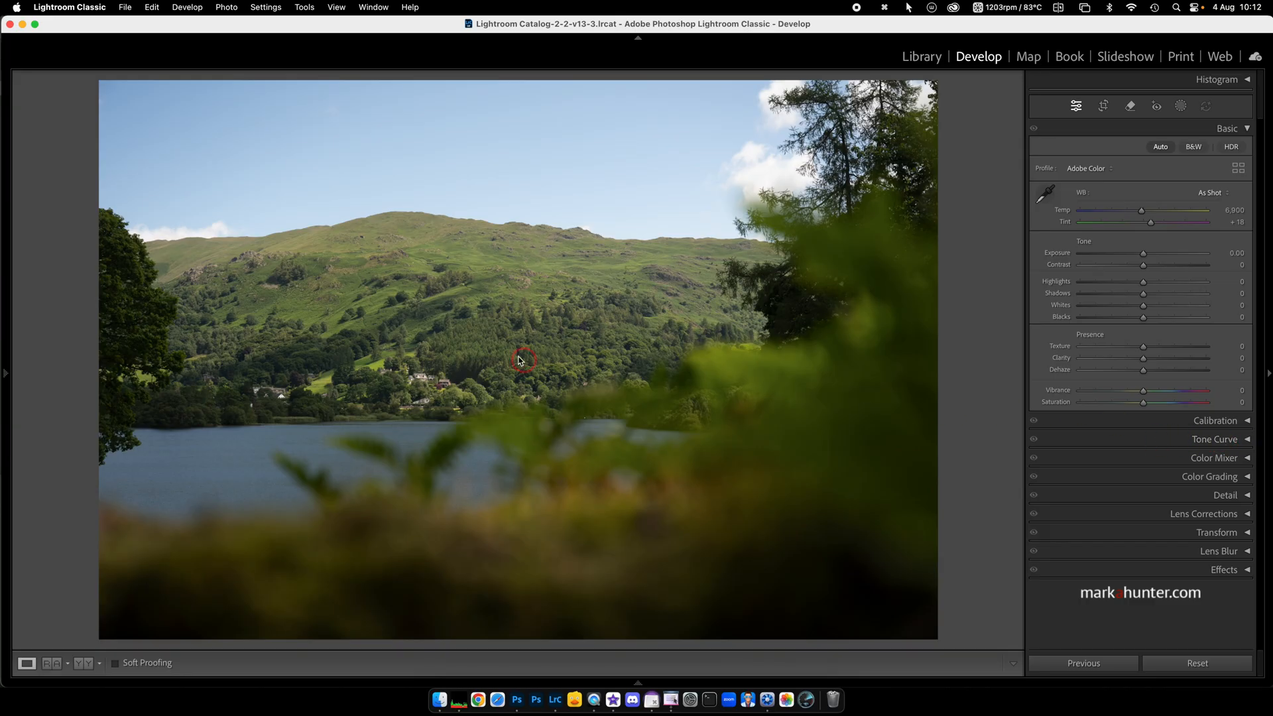
Step: Create a Luminance Range mask sampled from the wooded lower hillside
{"action": "left_click", "coordinate": [1181, 107]}
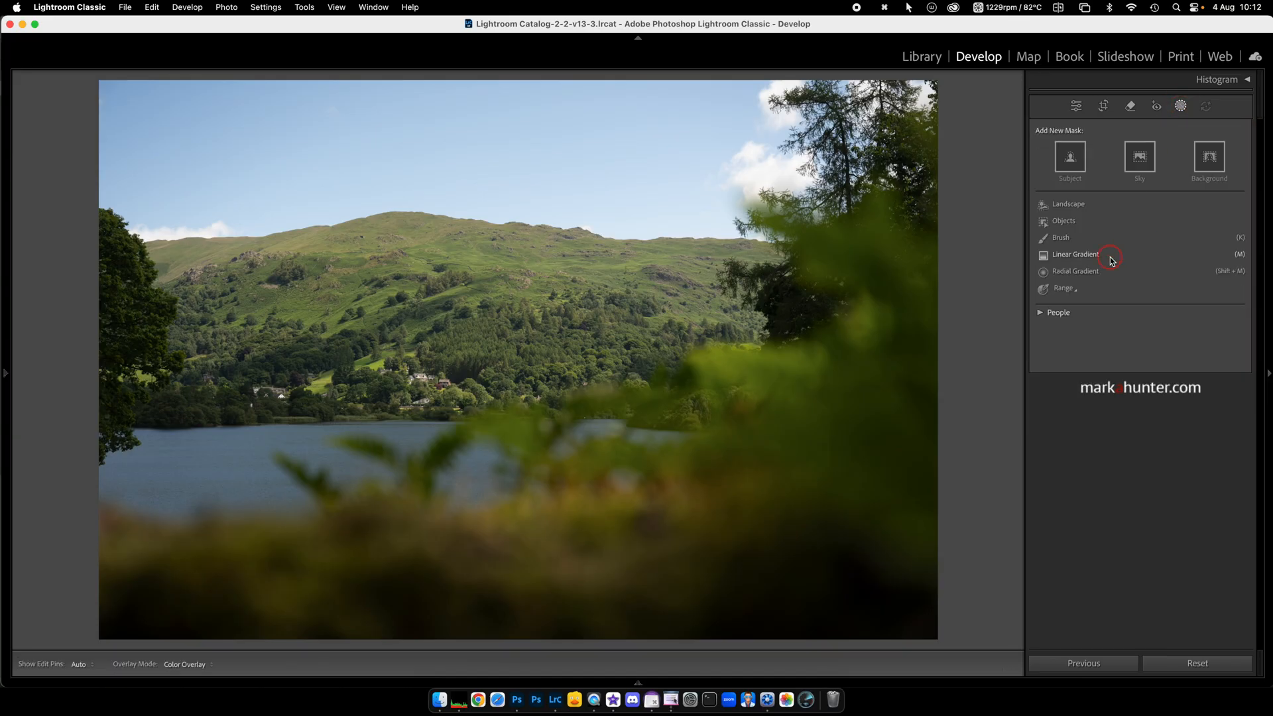
{"action": "left_click", "coordinate": [1060, 288]}
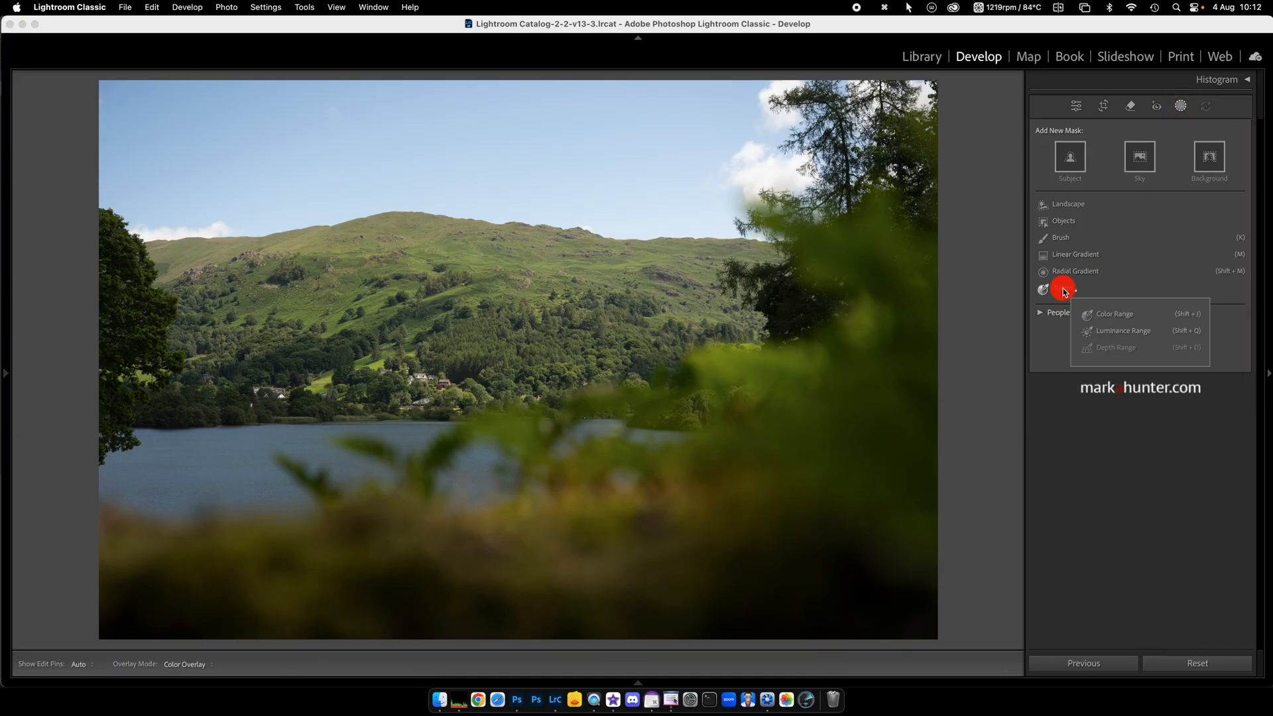
{"action": "left_click", "coordinate": [1107, 331]}
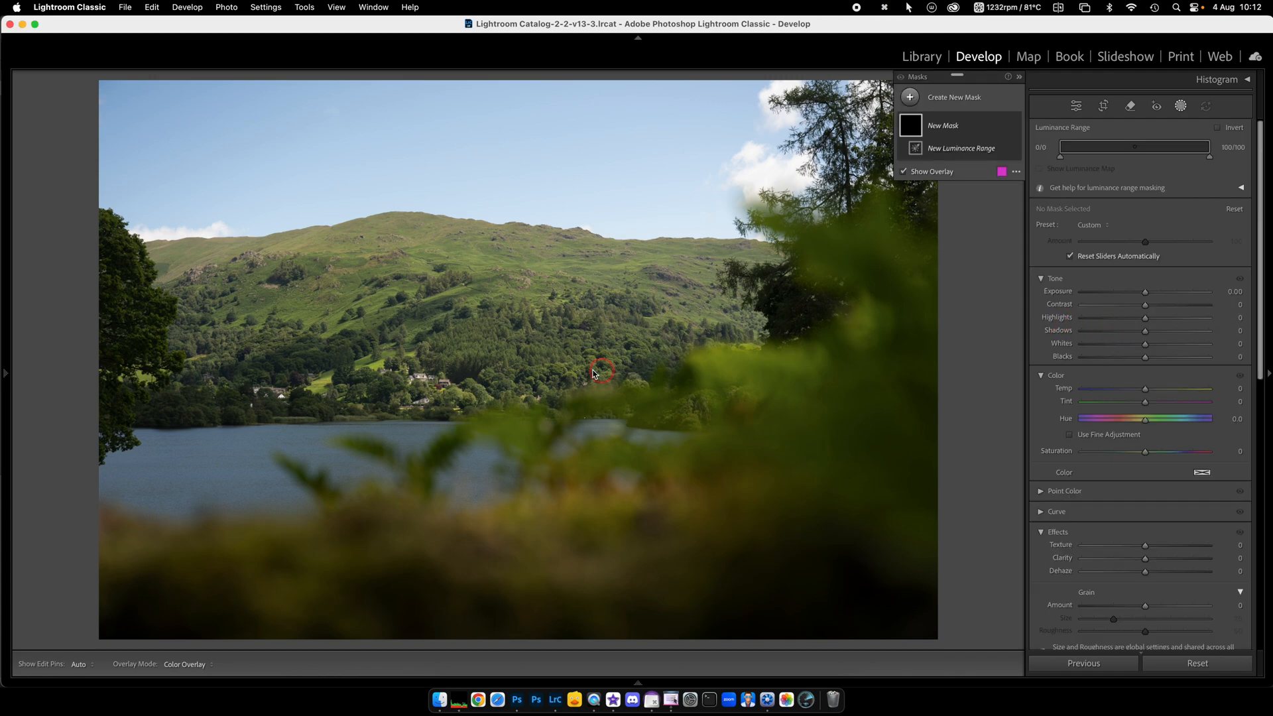
{"action": "left_click", "coordinate": [473, 362]}
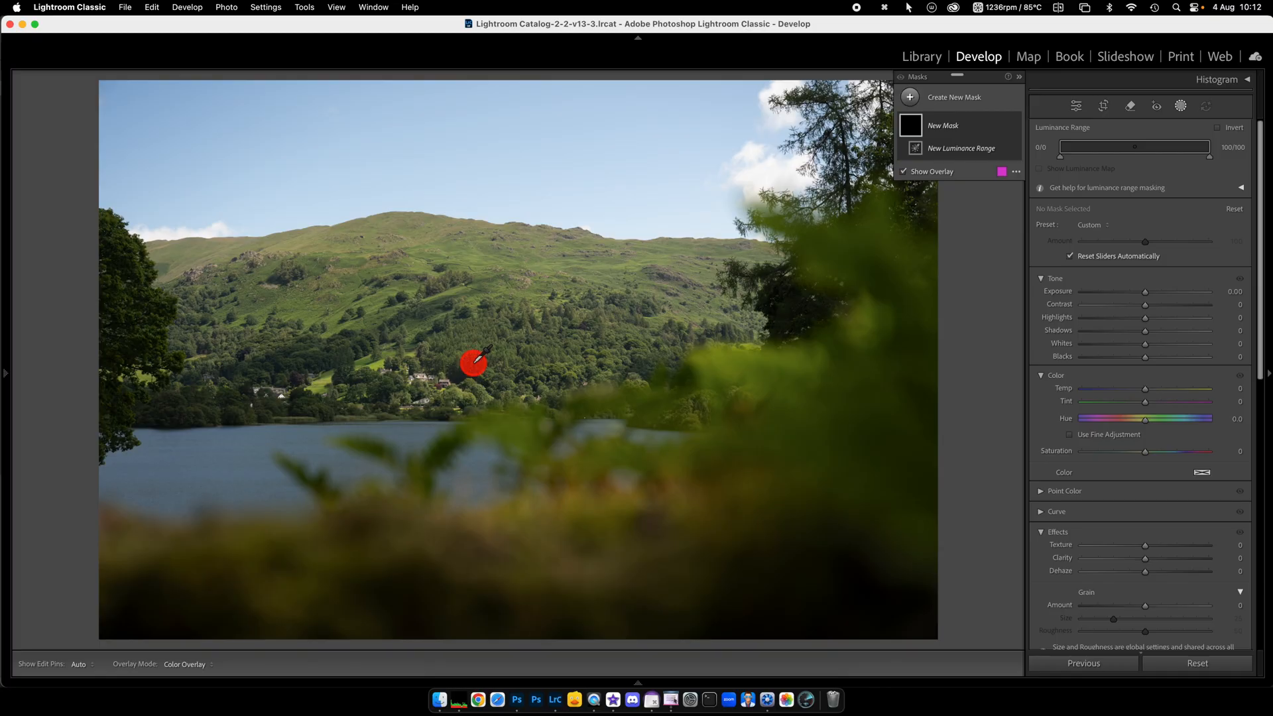
Step: Narrow the mask's luminance range to 35/56 at the dark end and 64/78 at the bright end
{"action": "left_click", "coordinate": [1192, 158]}
{"action": "left_click_drag", "start_coordinate": [1192, 158], "coordinate": [1174, 157]}
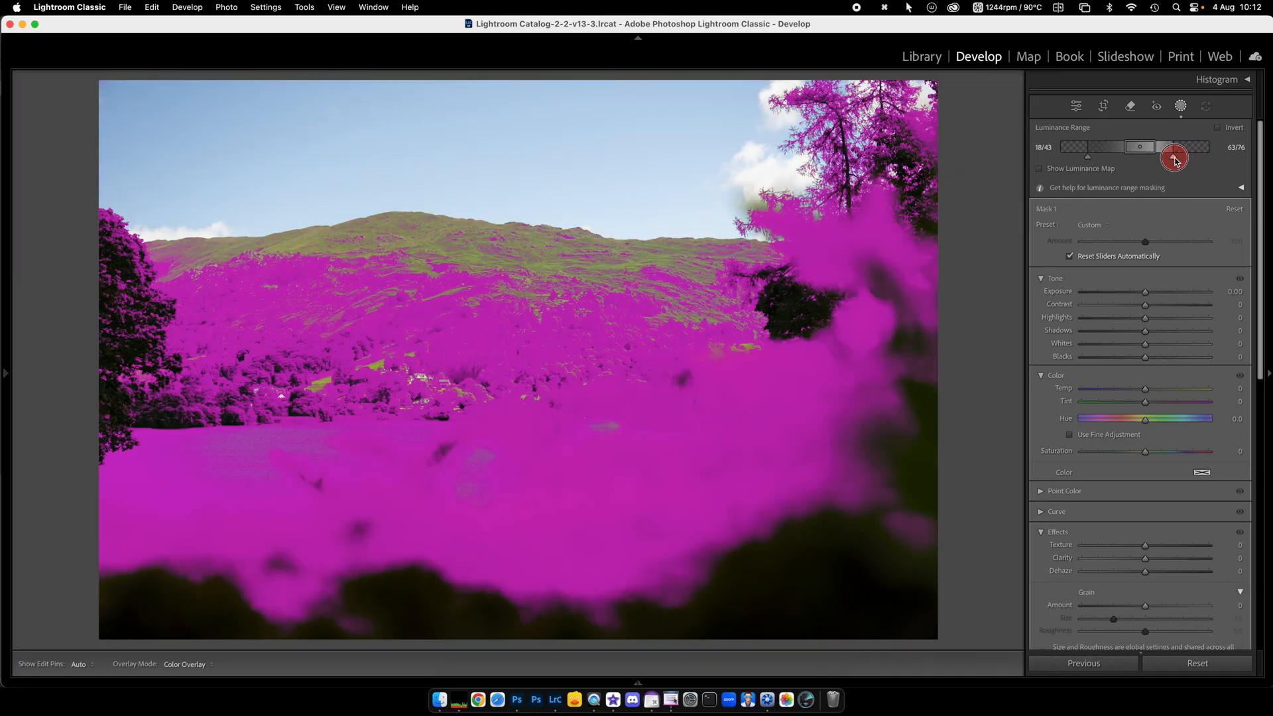
{"action": "left_click", "coordinate": [1088, 160]}
{"action": "left_click_drag", "start_coordinate": [1089, 163], "coordinate": [1150, 147]}
{"action": "left_click", "coordinate": [1124, 149]}
{"action": "left_click", "coordinate": [1153, 150]}
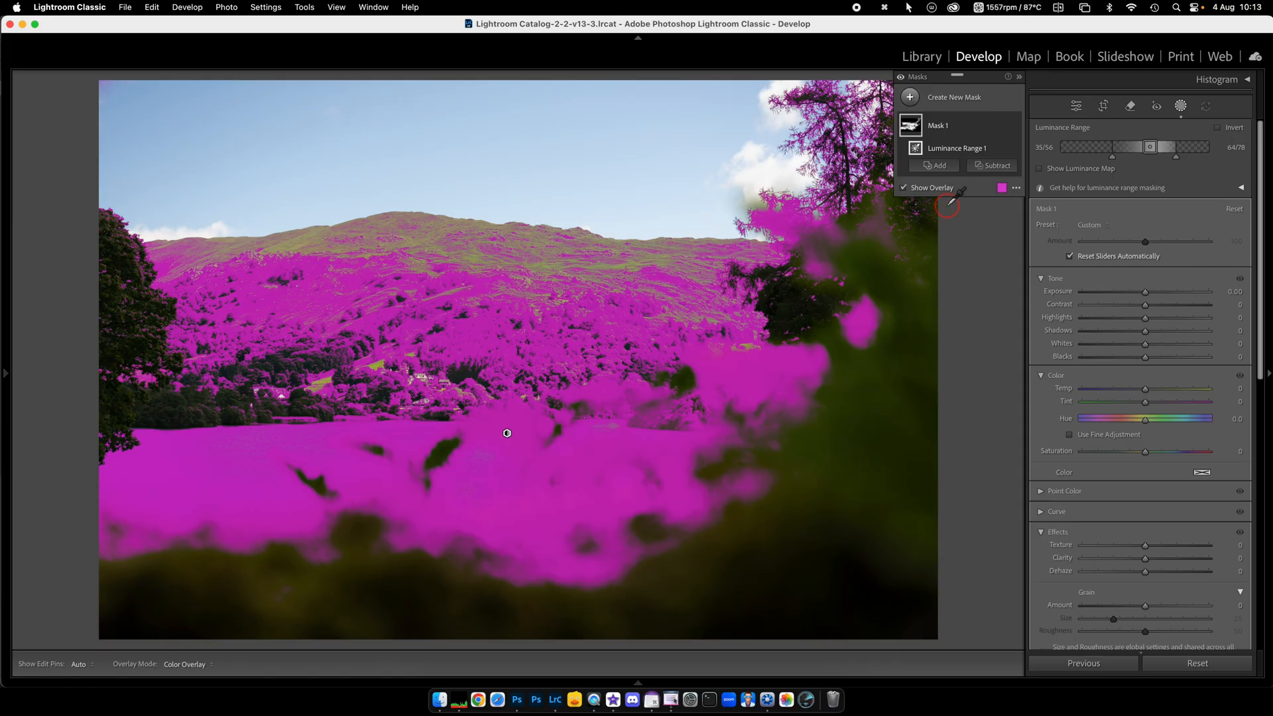
Step: Subtract a linear gradient from the luminance mask to exclude the lake and foreground below the far shoreline
{"action": "left_click", "coordinate": [996, 169]}
{"action": "left_click", "coordinate": [1006, 318]}
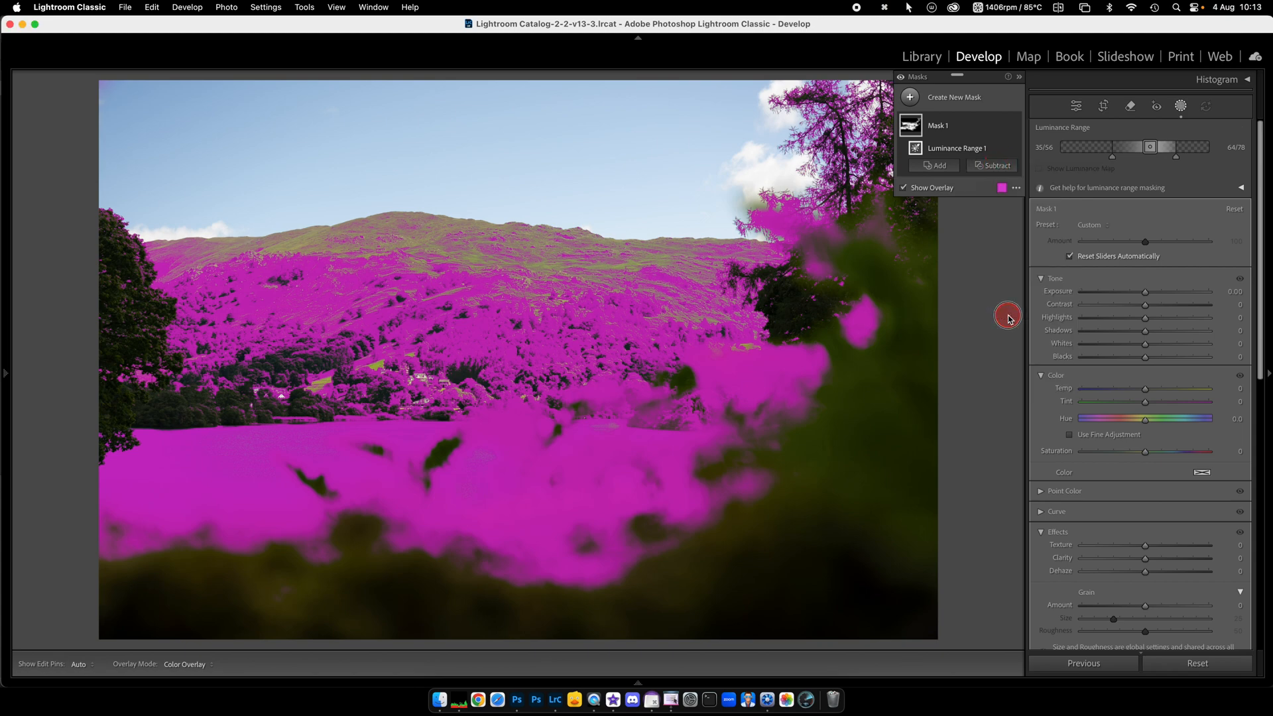
{"action": "left_click_drag", "start_coordinate": [480, 422], "coordinate": [478, 396]}
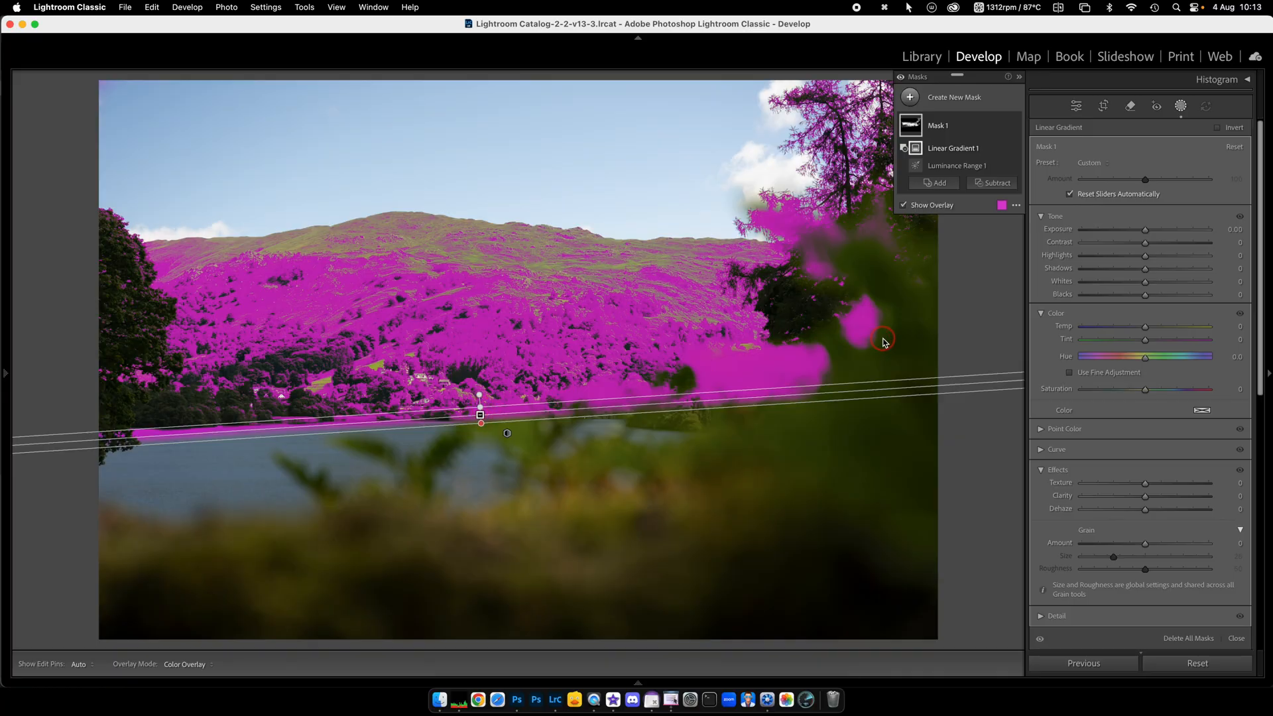
Step: Subtract the trees at both sides, the upper hillside and the lake's edge from the mask with a brush
{"action": "left_click", "coordinate": [991, 184]}
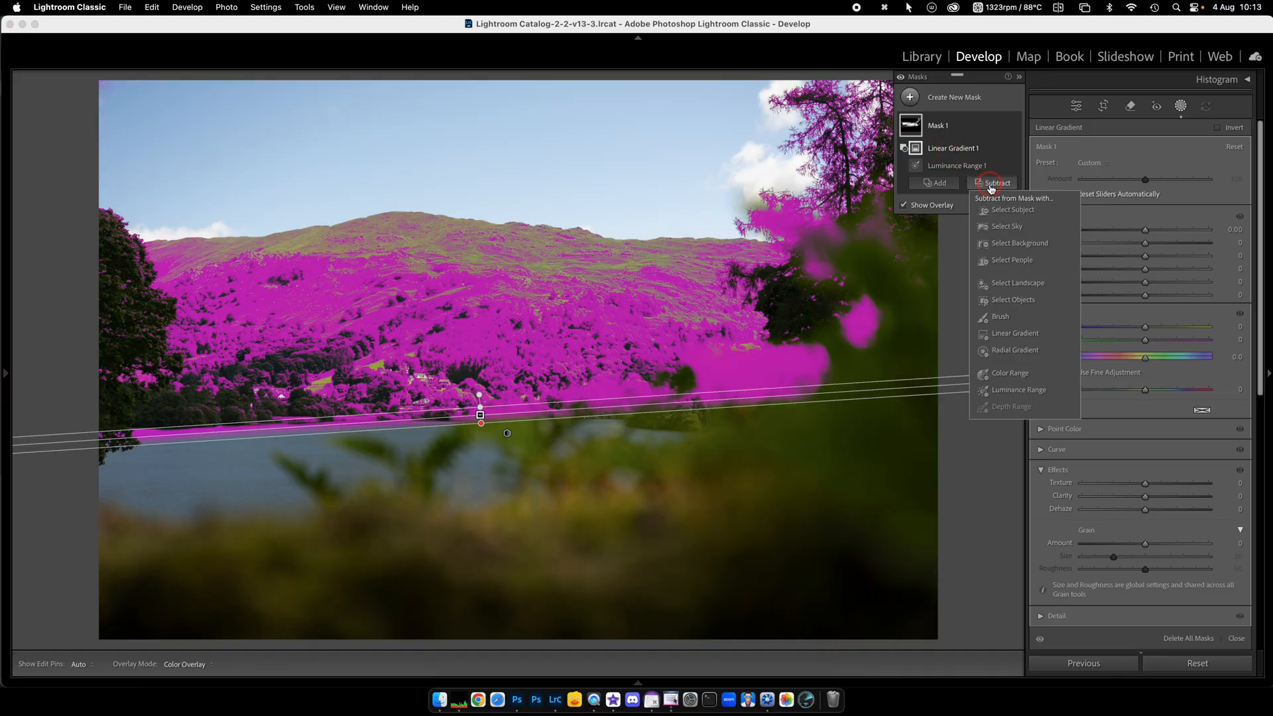
{"action": "left_click", "coordinate": [1006, 319]}
{"action": "mouse_move", "coordinate": [836, 322]}
{"action": "left_mouse_down"}
{"action": "mouse_move", "coordinate": [770, 288]}
{"action": "mouse_move", "coordinate": [711, 235]}
{"action": "mouse_move", "coordinate": [751, 213]}
{"action": "mouse_move", "coordinate": [853, 201]}
{"action": "mouse_move", "coordinate": [886, 83]}
{"action": "mouse_move", "coordinate": [802, 92]}
{"action": "mouse_move", "coordinate": [871, 116]}
{"action": "mouse_move", "coordinate": [30, 259]}
{"action": "mouse_move", "coordinate": [132, 236]}
{"action": "mouse_move", "coordinate": [281, 175]}
{"action": "mouse_move", "coordinate": [439, 182]}
{"action": "mouse_move", "coordinate": [527, 234]}
{"action": "mouse_move", "coordinate": [761, 299]}
{"action": "mouse_move", "coordinate": [640, 260]}
{"action": "mouse_move", "coordinate": [409, 232]}
{"action": "mouse_move", "coordinate": [240, 192]}
{"action": "left_mouse_up"}
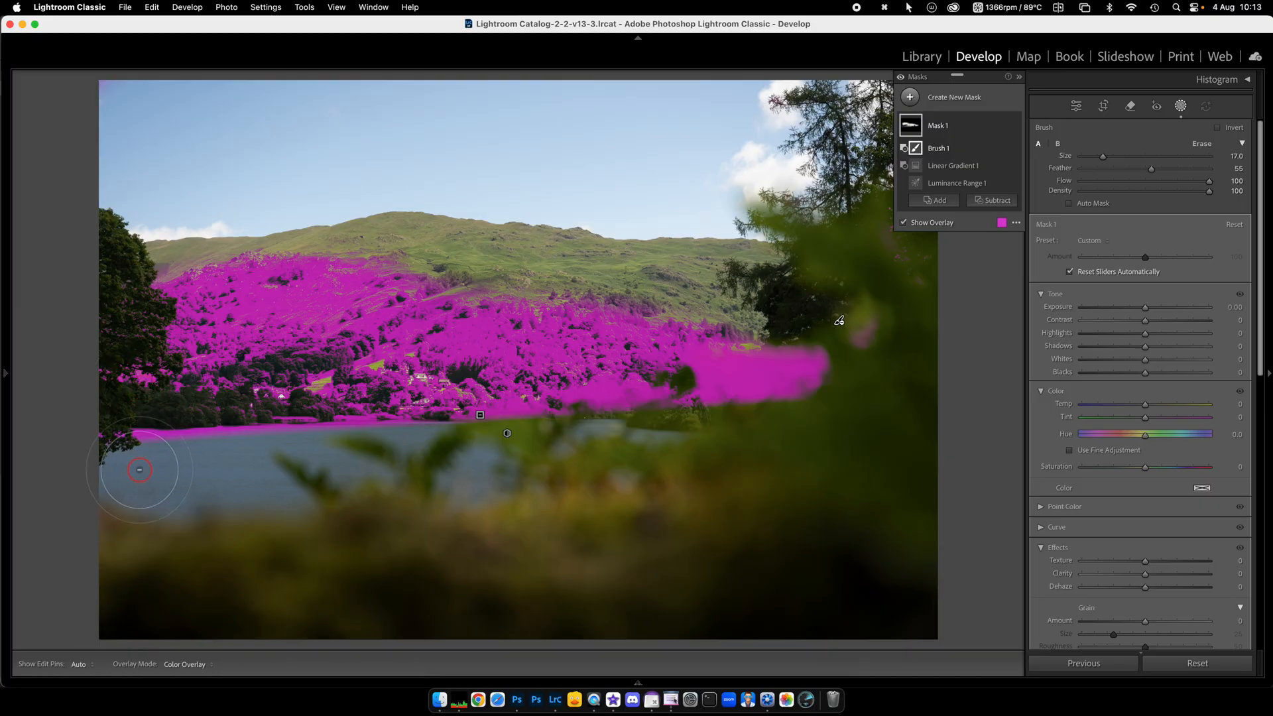
{"action": "mouse_move", "coordinate": [142, 464]}
{"action": "left_mouse_down"}
{"action": "mouse_move", "coordinate": [236, 449]}
{"action": "mouse_move", "coordinate": [524, 459]}
{"action": "left_mouse_up"}
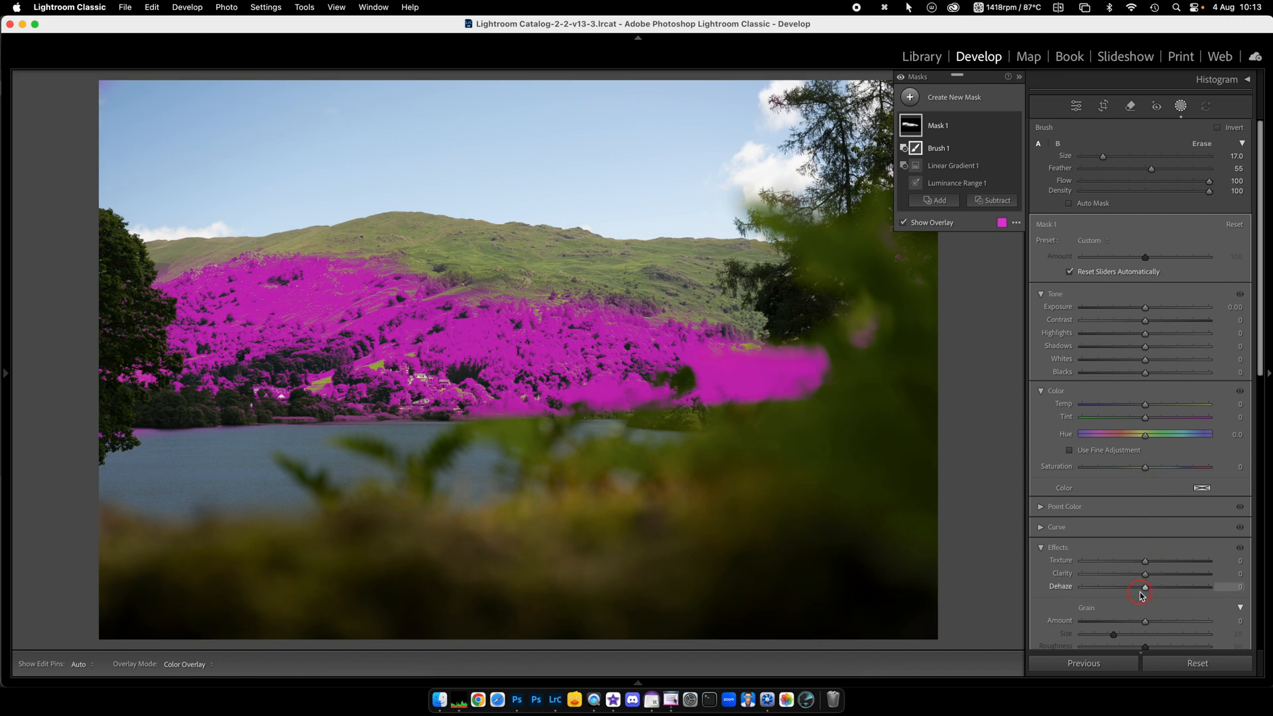
Step: Set the mask's Clarity to 24 and Exposure to −0.15, and delete all masks
{"action": "left_click_drag", "start_coordinate": [1145, 575], "coordinate": [1160, 574]}
{"action": "left_click_drag", "start_coordinate": [1146, 309], "coordinate": [1143, 309]}
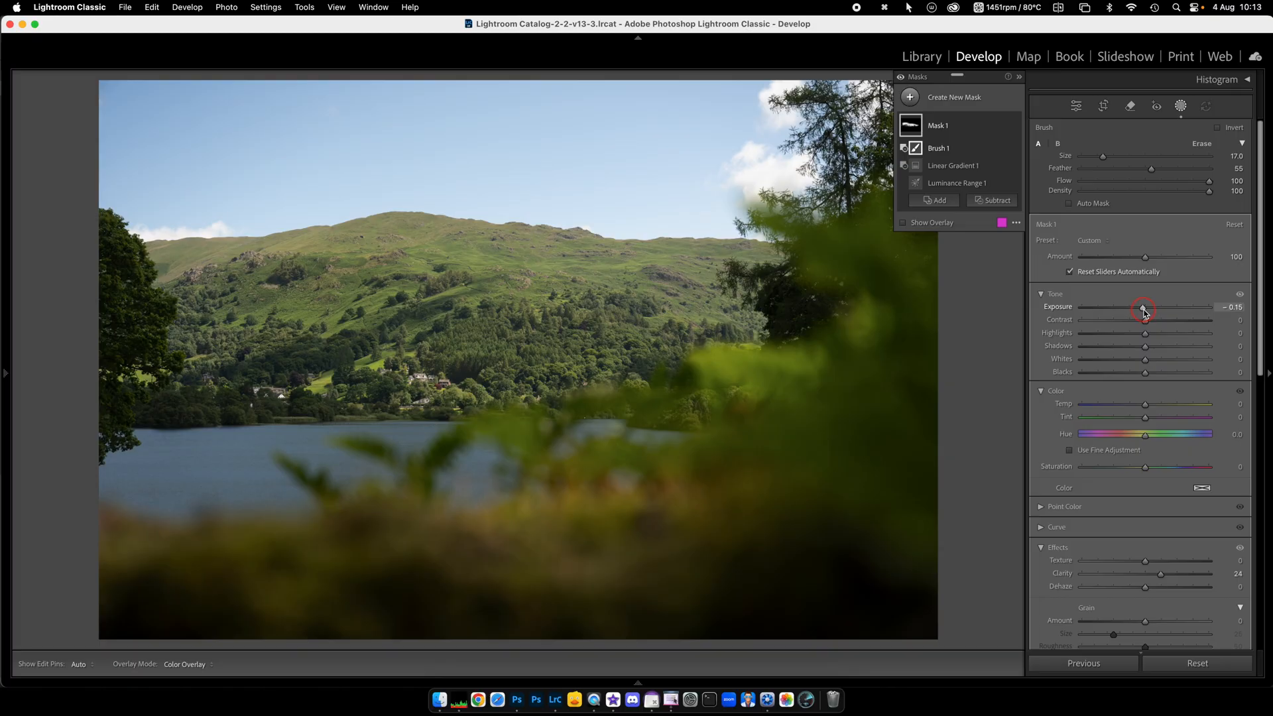
{"action": "left_click", "coordinate": [1001, 126]}
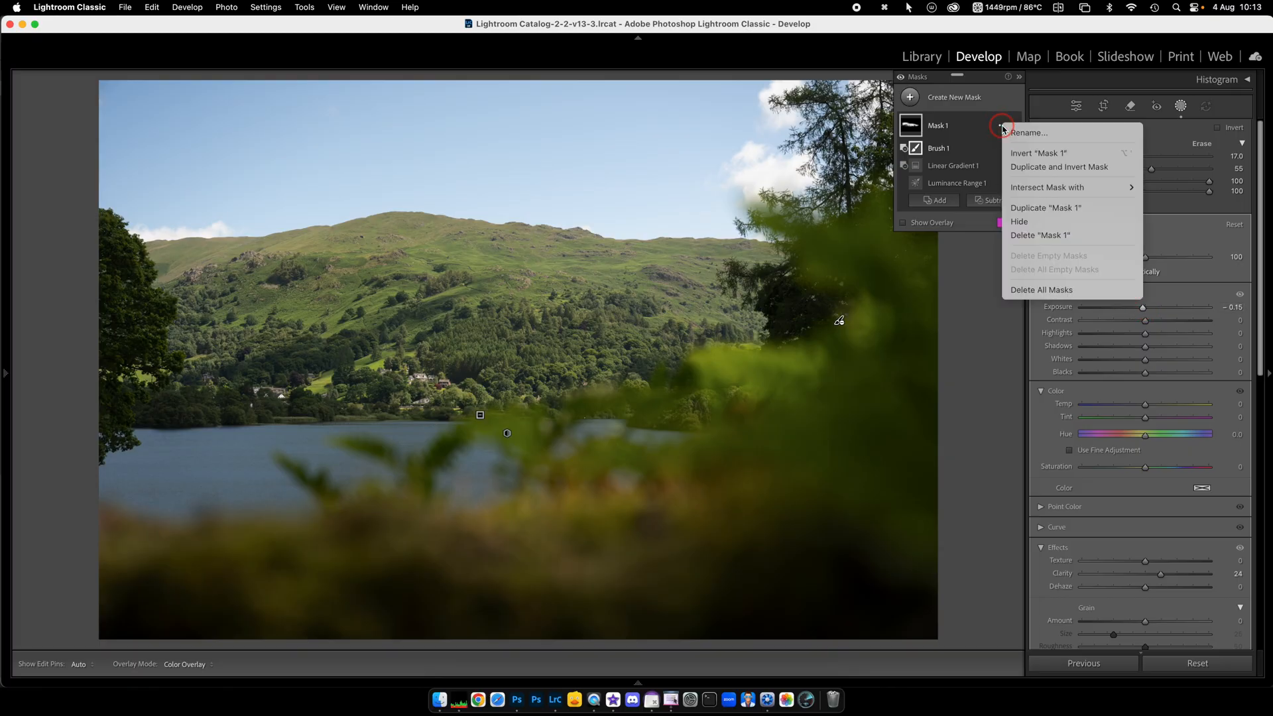
{"action": "left_click", "coordinate": [1025, 291]}
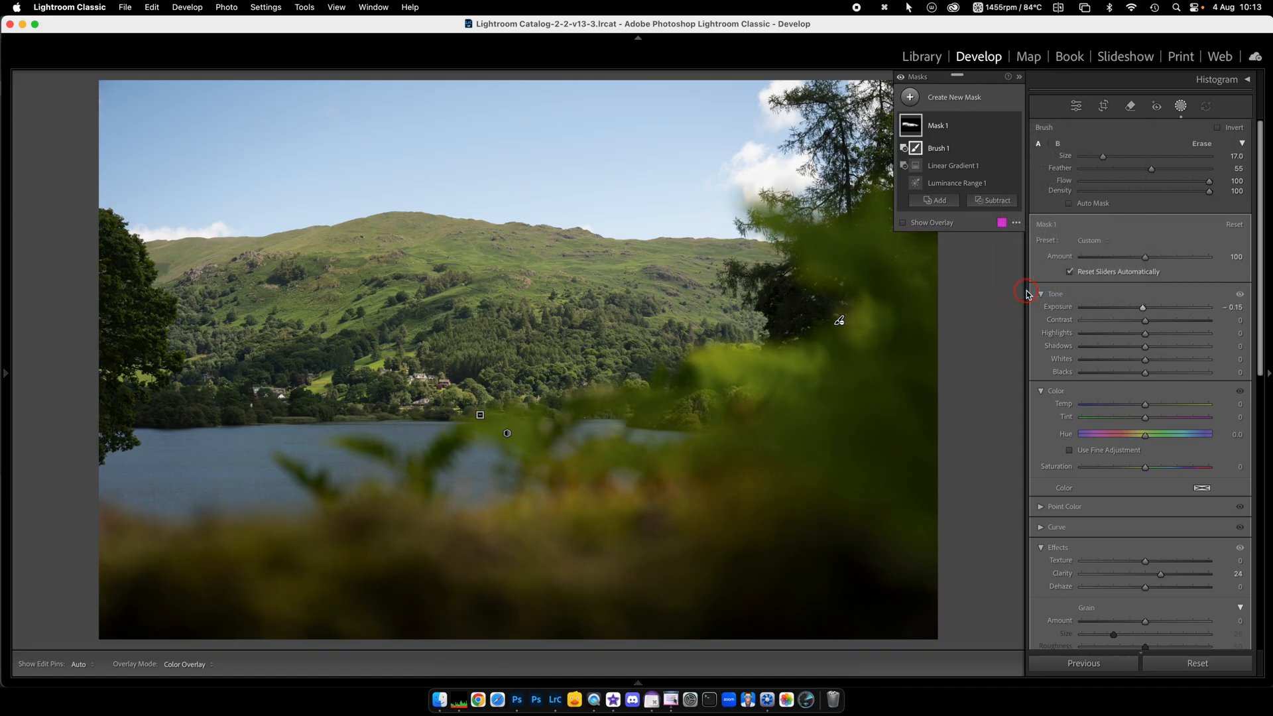
Step: Create a Color Range mask sampled from the hillside woodland and set its Refine value to 12
{"action": "left_click", "coordinate": [1063, 292]}
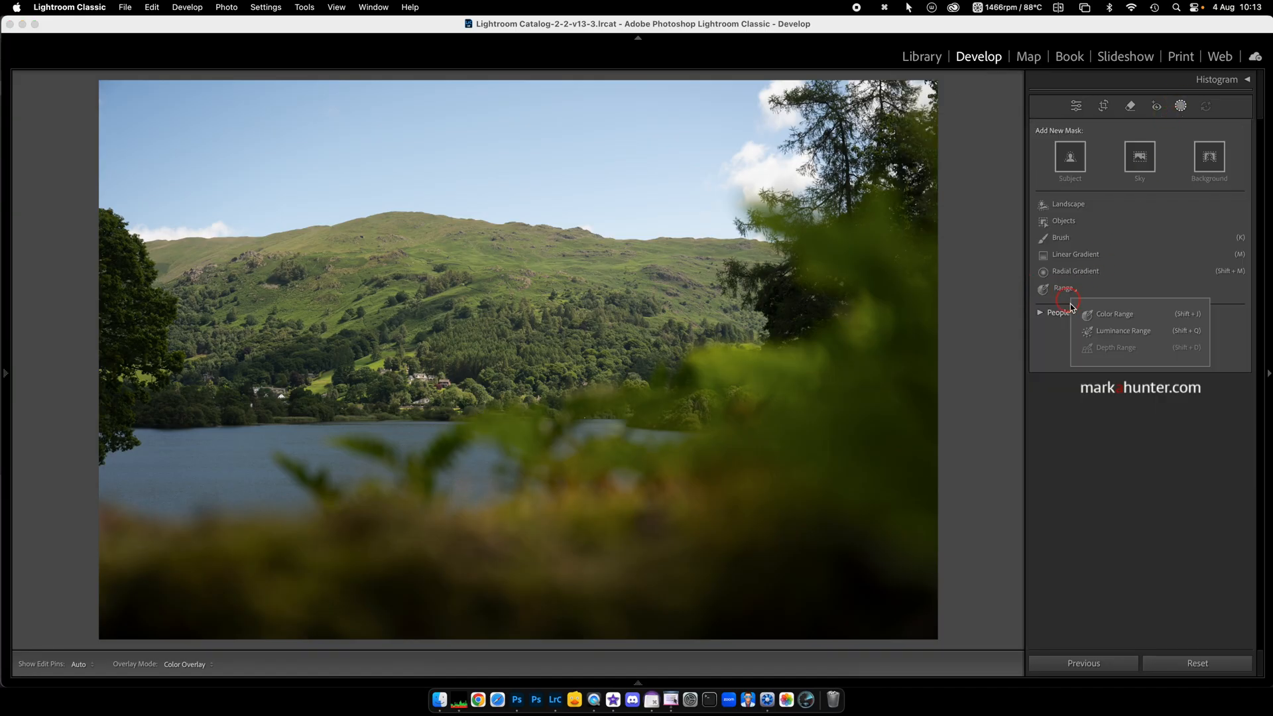
{"action": "left_click", "coordinate": [1100, 317]}
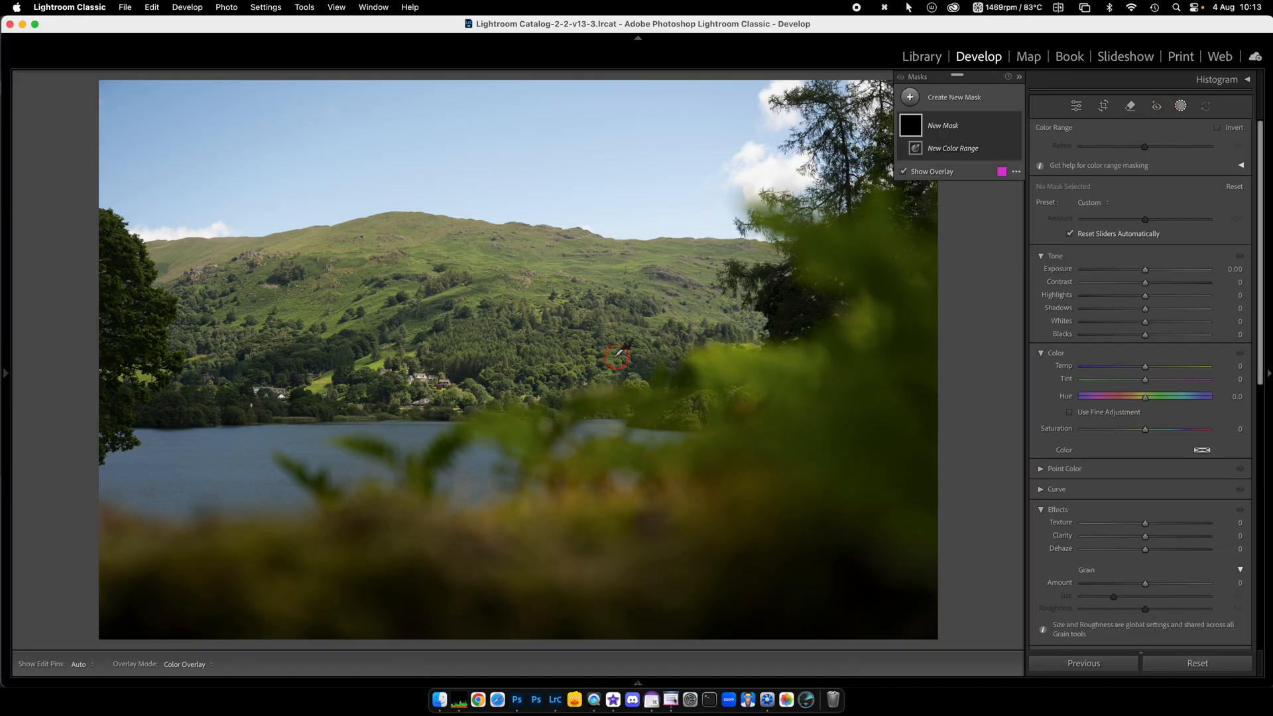
{"action": "left_click", "coordinate": [490, 356]}
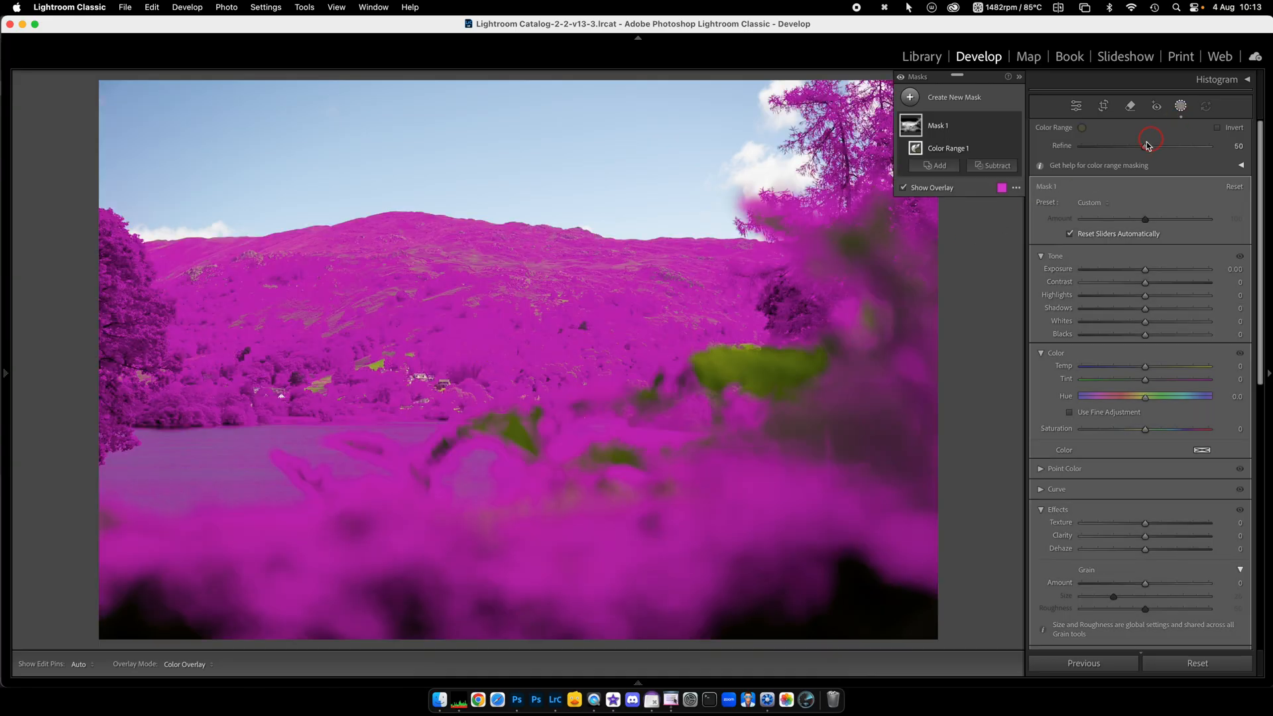
{"action": "left_click_drag", "start_coordinate": [1145, 146], "coordinate": [1096, 145]}
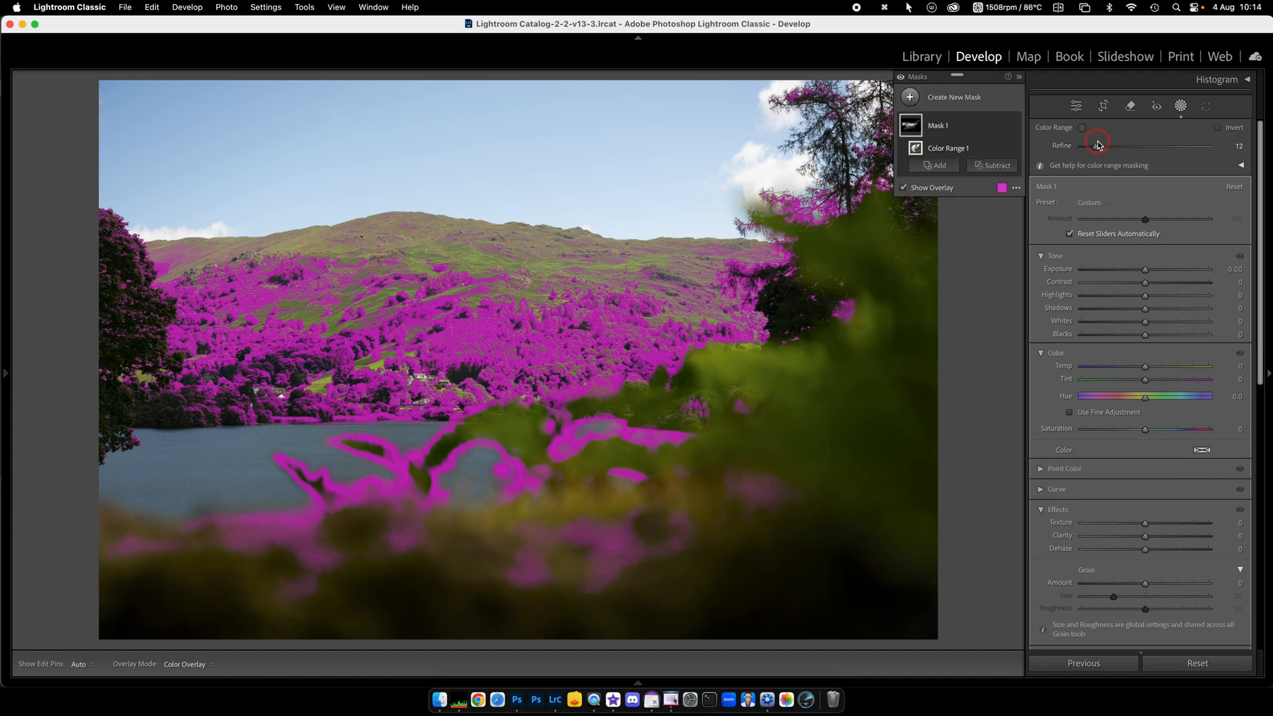
Step: Subtract the blurred foreground ferns and the trees at both sides of the photo from the colour mask with a brush
{"action": "left_click", "coordinate": [997, 167]}
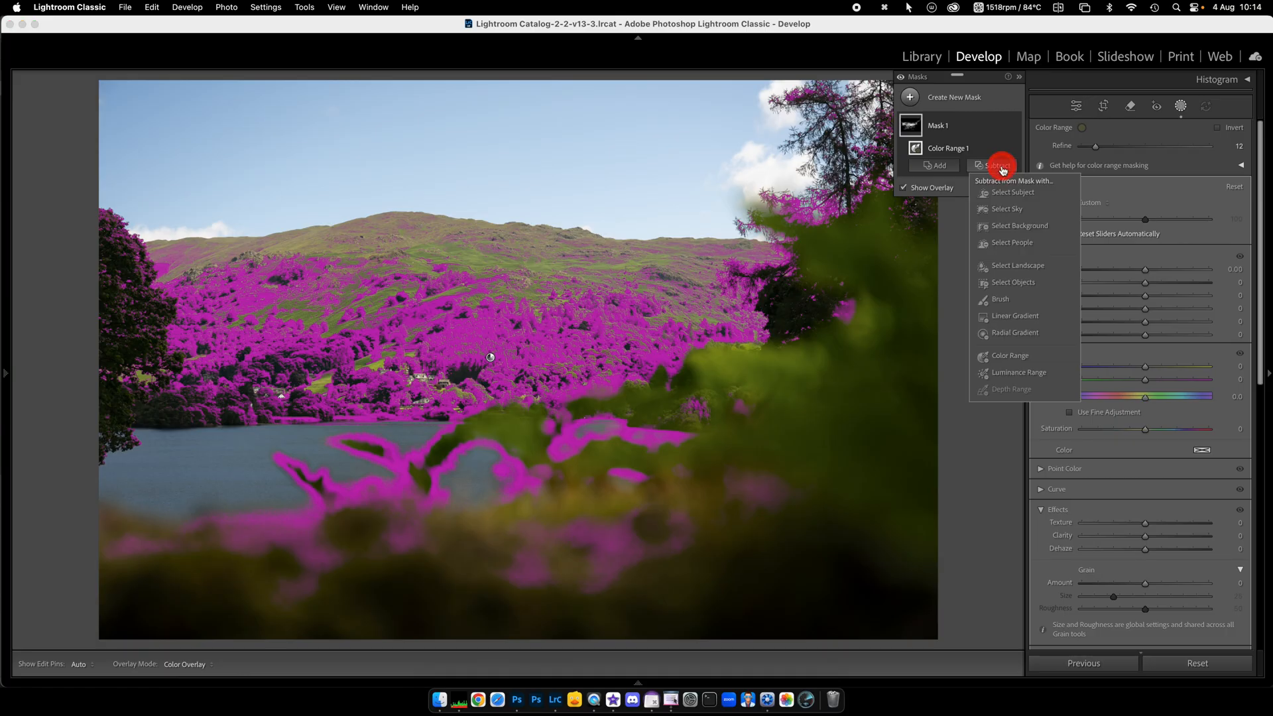
{"action": "left_click", "coordinate": [987, 302]}
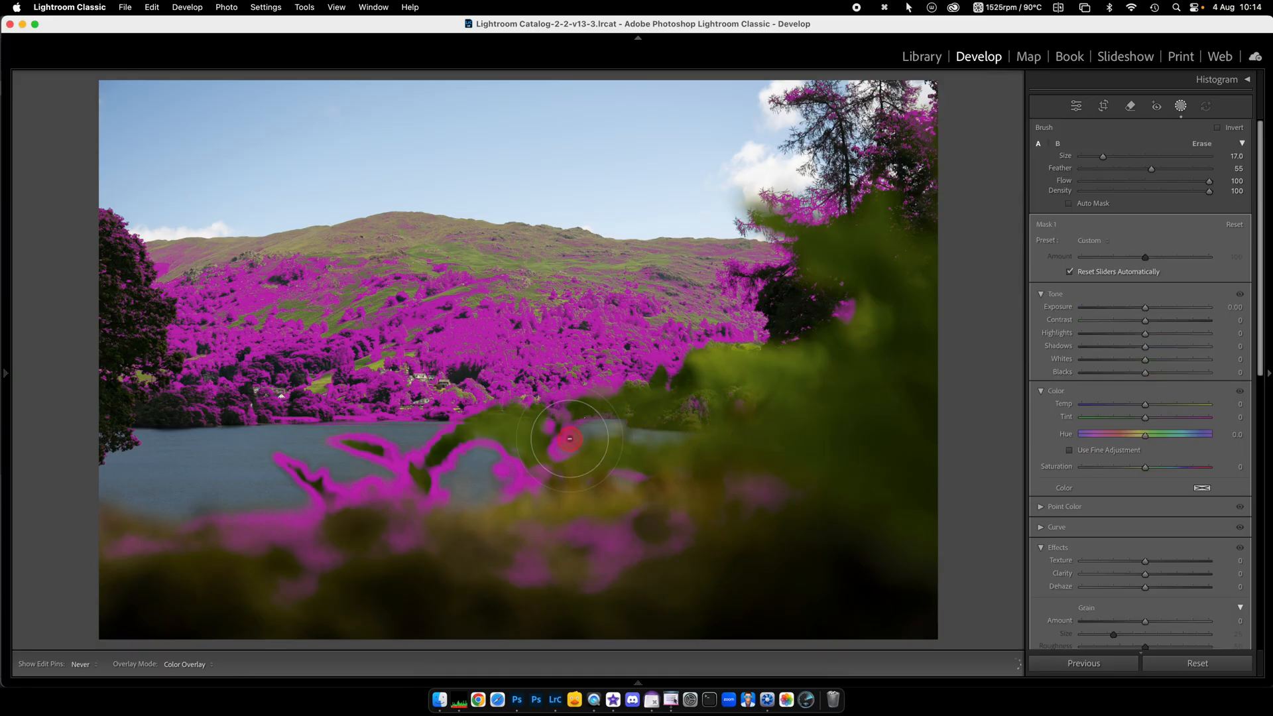
{"action": "mouse_move", "coordinate": [338, 451]}
{"action": "left_mouse_down"}
{"action": "mouse_move", "coordinate": [603, 588]}
{"action": "mouse_move", "coordinate": [804, 483]}
{"action": "left_mouse_up"}
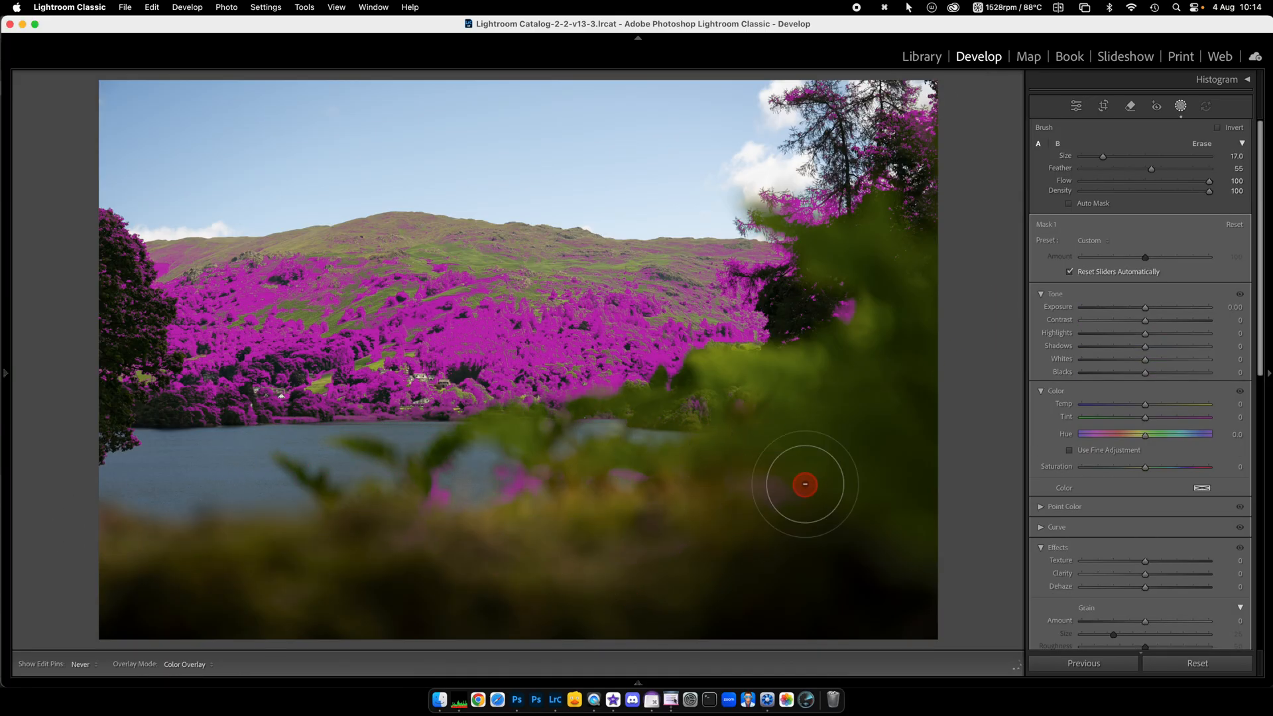
{"action": "mouse_move", "coordinate": [747, 263]}
{"action": "left_mouse_down"}
{"action": "mouse_move", "coordinate": [759, 234]}
{"action": "mouse_move", "coordinate": [909, 156]}
{"action": "mouse_move", "coordinate": [863, 96]}
{"action": "mouse_move", "coordinate": [479, 52]}
{"action": "mouse_move", "coordinate": [115, 85]}
{"action": "mouse_move", "coordinate": [128, 147]}
{"action": "mouse_move", "coordinate": [119, 262]}
{"action": "mouse_move", "coordinate": [94, 319]}
{"action": "mouse_move", "coordinate": [104, 364]}
{"action": "mouse_move", "coordinate": [258, 216]}
{"action": "mouse_move", "coordinate": [367, 210]}
{"action": "mouse_move", "coordinate": [792, 237]}
{"action": "left_mouse_up"}
{"action": "key", "text": "h"}
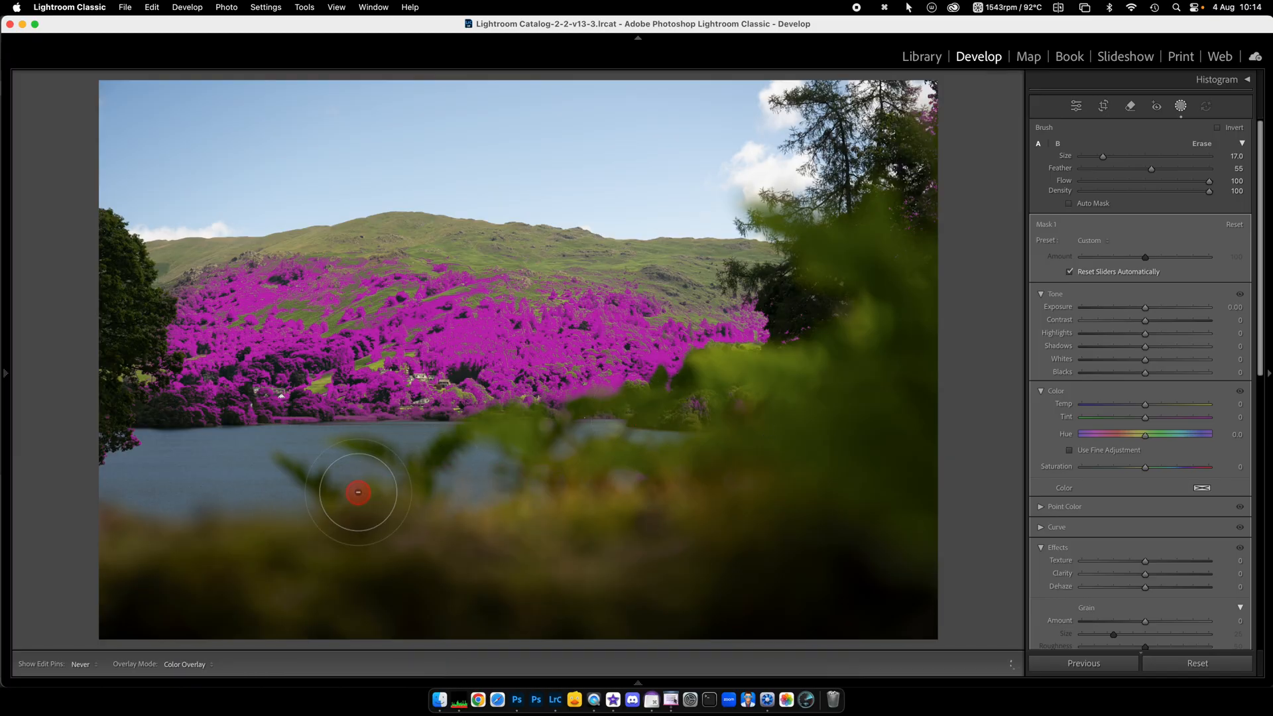
Step: Set the woodland colour mask's Contrast to 25 and Clarity to 50, and leave masking
{"action": "key", "text": "h"}
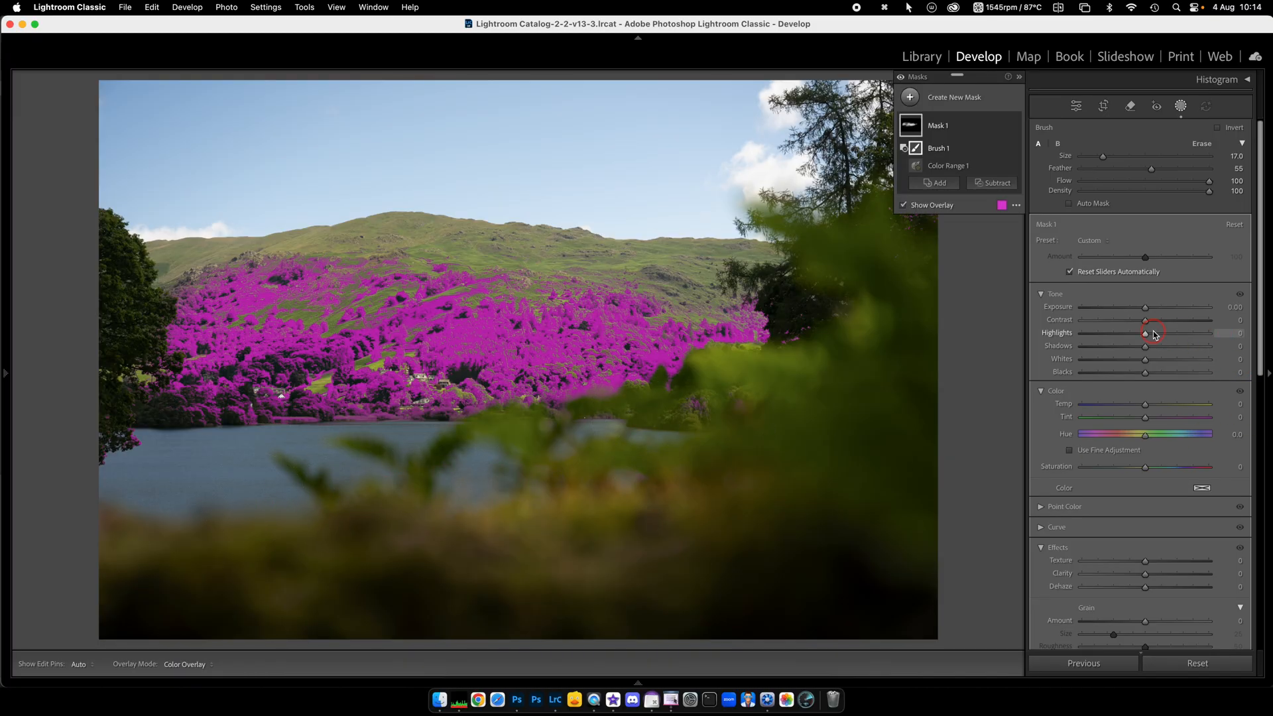
{"action": "left_click_drag", "start_coordinate": [1146, 323], "coordinate": [1160, 320]}
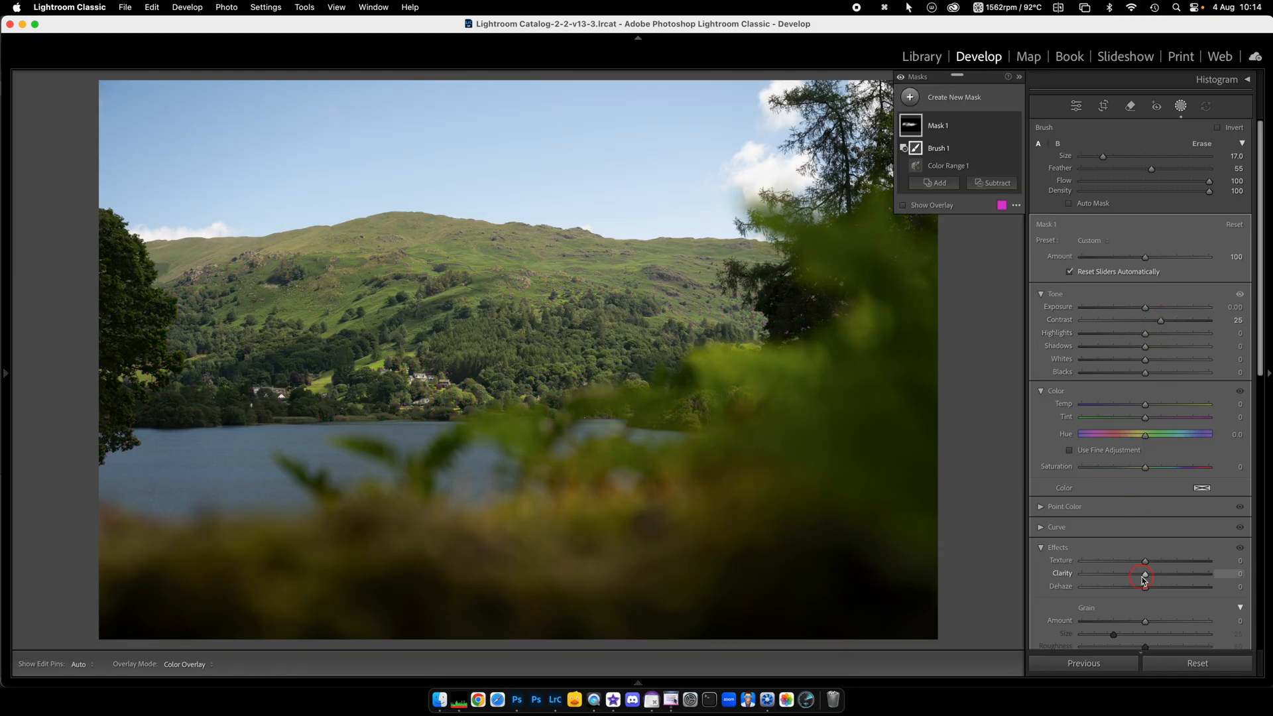
{"action": "left_click_drag", "start_coordinate": [1146, 576], "coordinate": [1180, 575]}
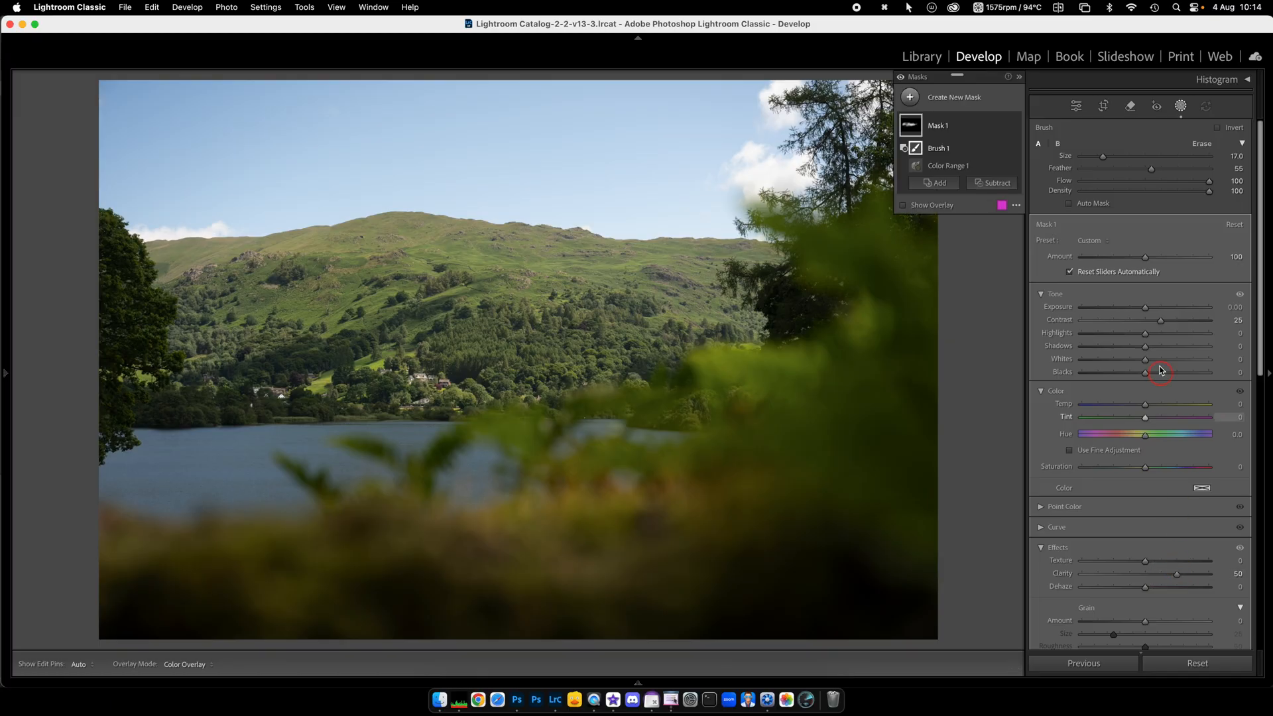
{"action": "left_click_drag", "start_coordinate": [1144, 308], "coordinate": [1144, 310]}
{"action": "left_click", "coordinate": [1181, 106]}
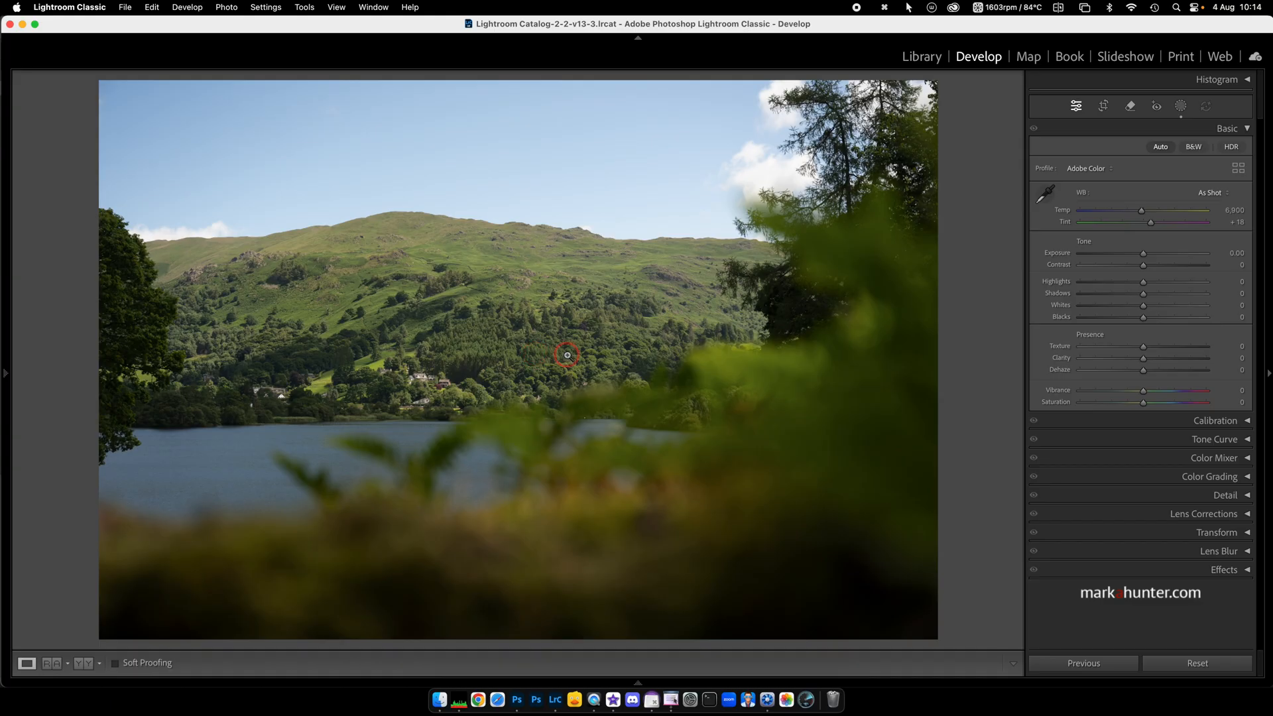
Step: Compare the hillside woodland before and after the mask edits several times
{"action": "key", "text": "backslash"}
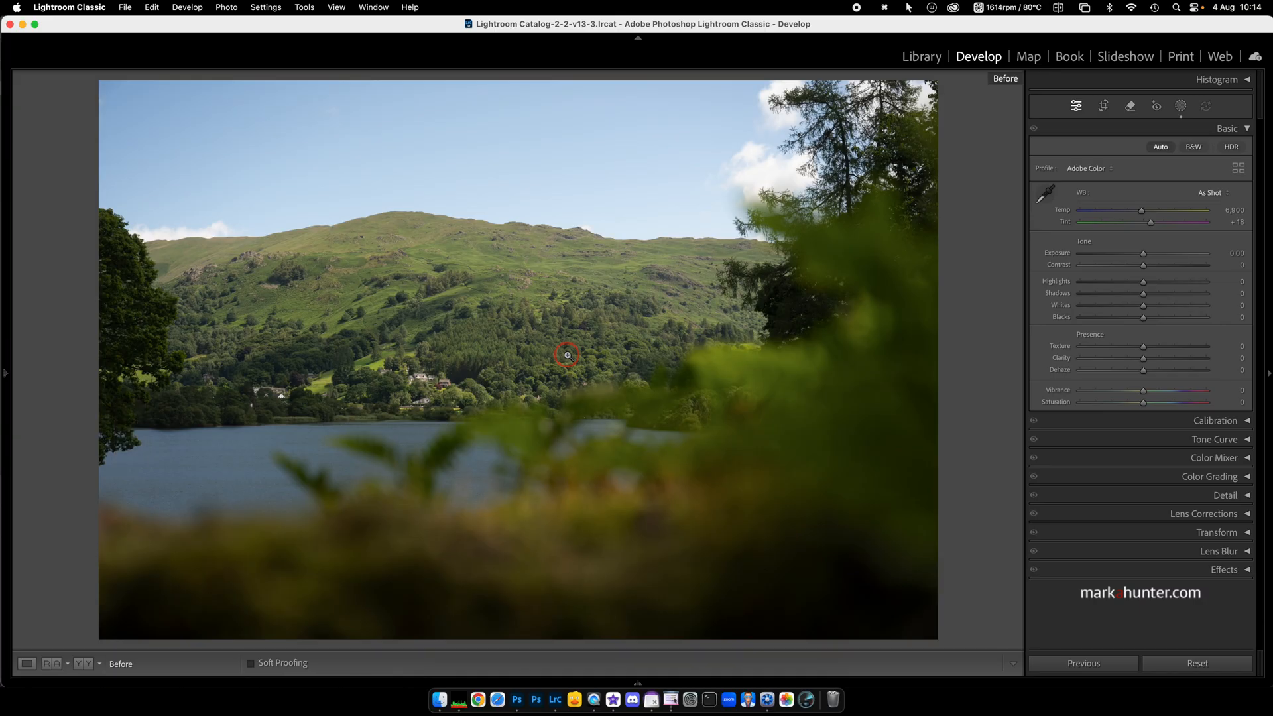
{"action": "key", "text": "backslash"}
{"action": "key", "text": "backslash"}
{"action": "key", "text": "backslash"}
{"action": "key", "text": "backslash"}
{"action": "key", "text": "backslash"}
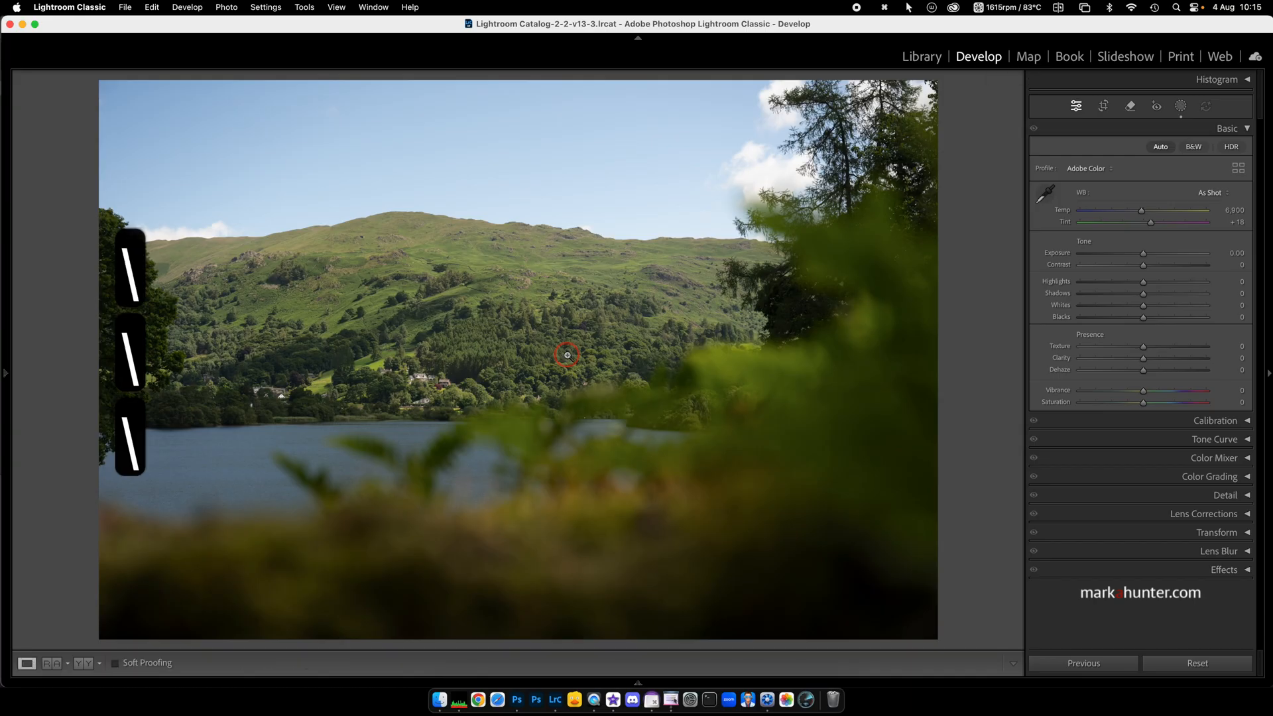
{"action": "key", "text": "backslash"}
{"action": "key", "text": "backslash"}
{"action": "key", "text": "backslash"}
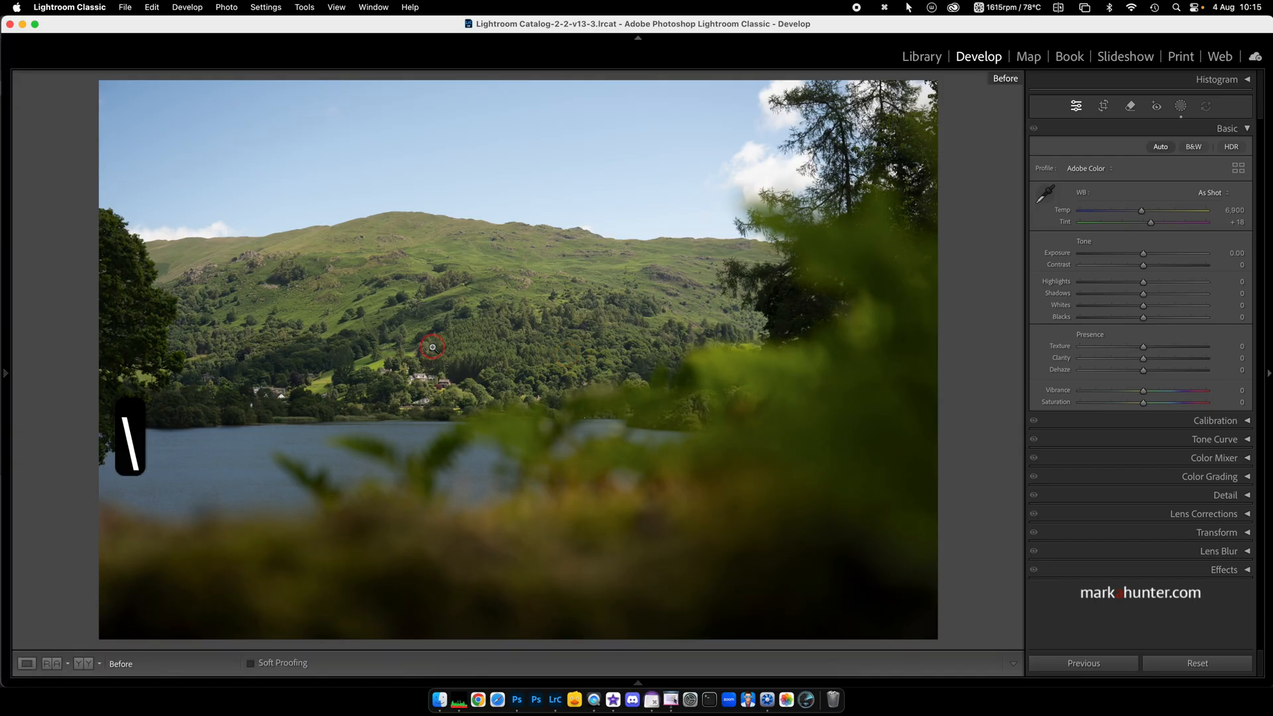
{"action": "key", "text": "backslash"}
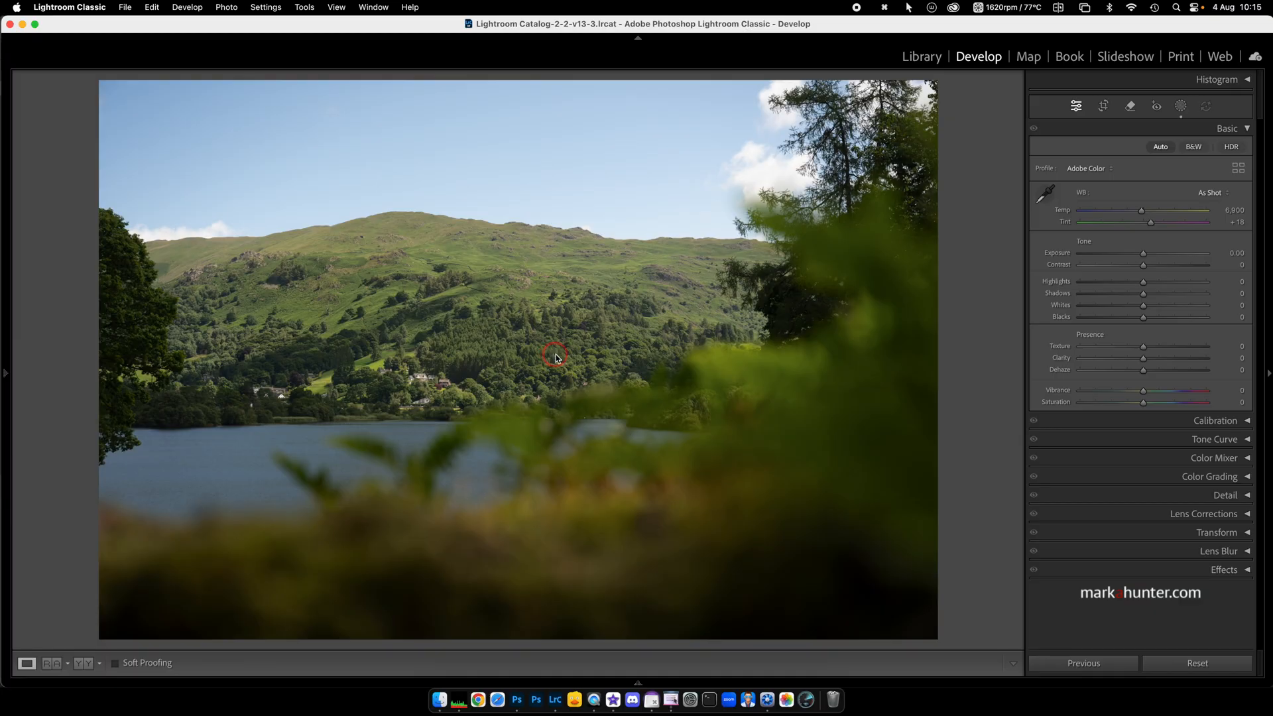
Step: Switch to the next photo, showing the upturned boat on the lakeshore
{"action": "key", "text": "Right"}
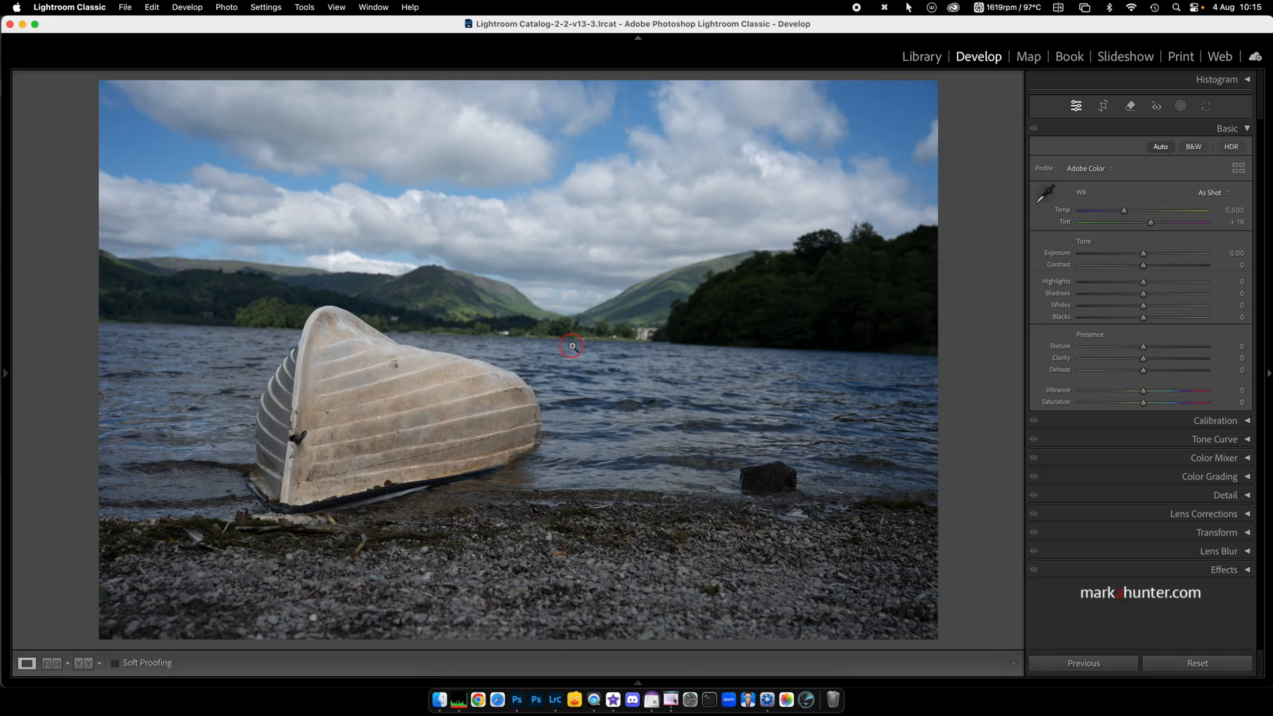
{"action": "left_click", "coordinate": [1103, 108]}
{"action": "left_click_drag", "start_coordinate": [957, 321], "coordinate": [958, 392]}
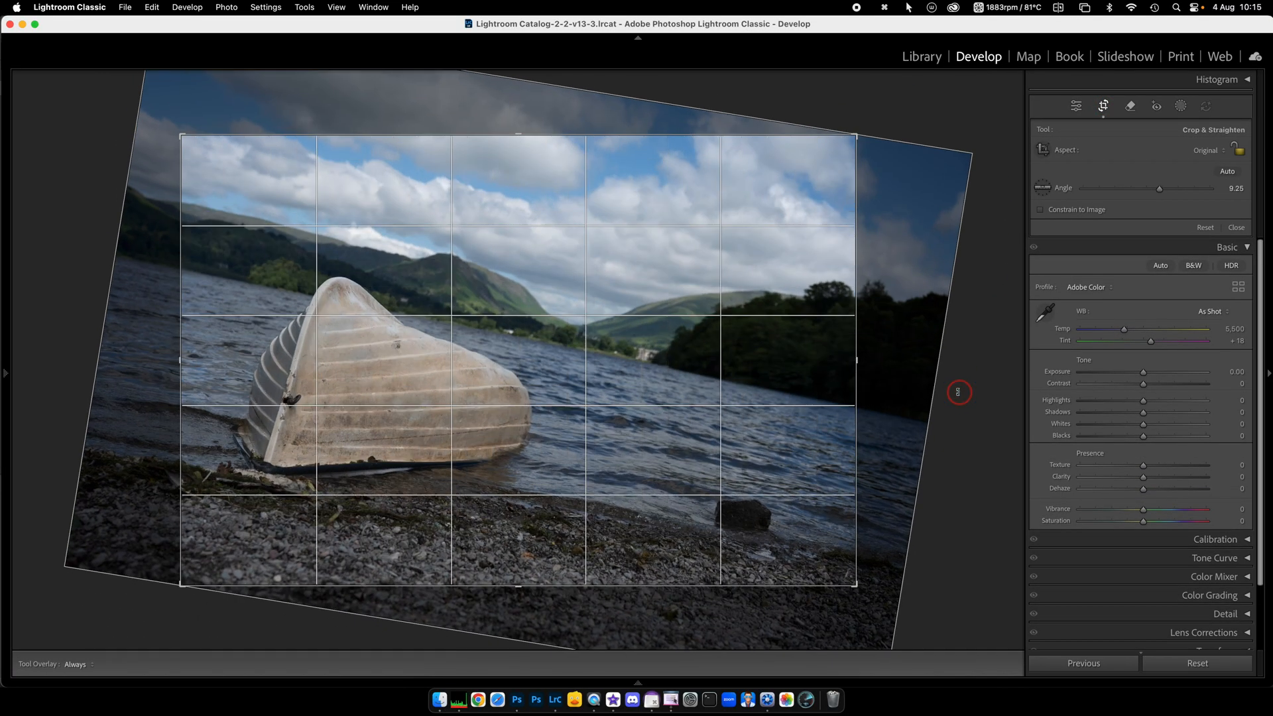
{"action": "key", "text": "Return"}
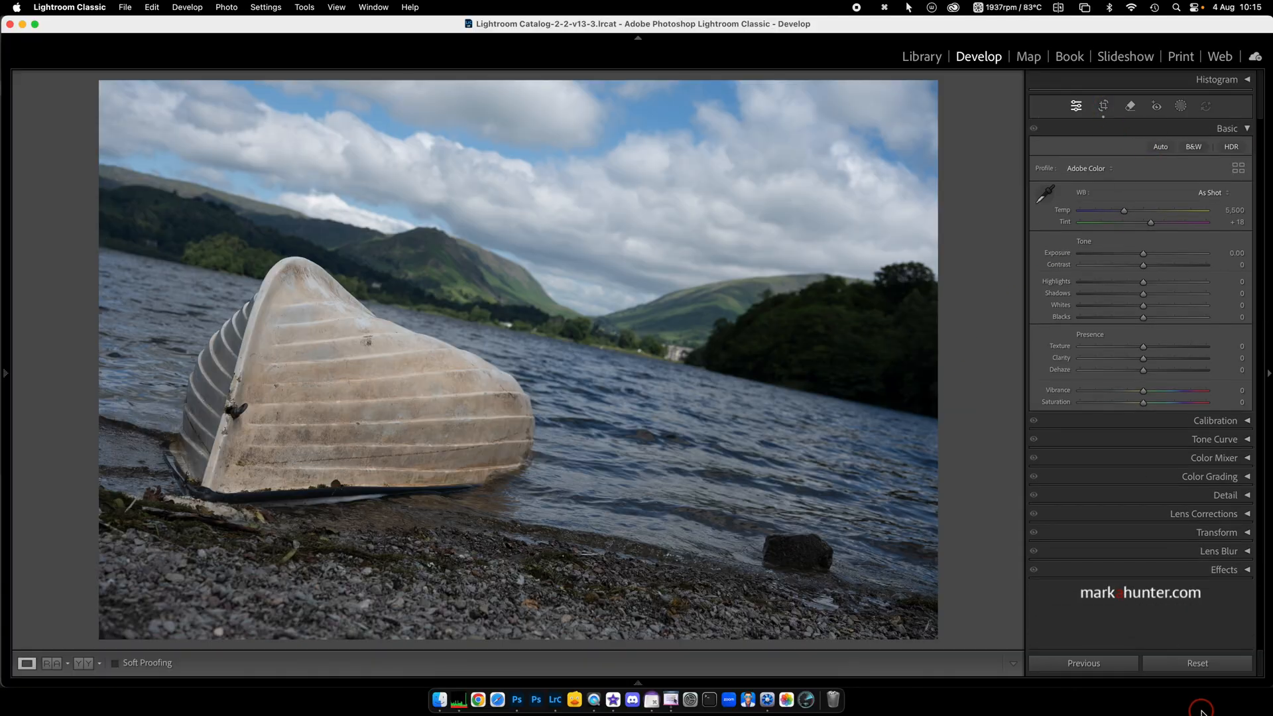
{"action": "left_click", "coordinate": [1196, 664]}
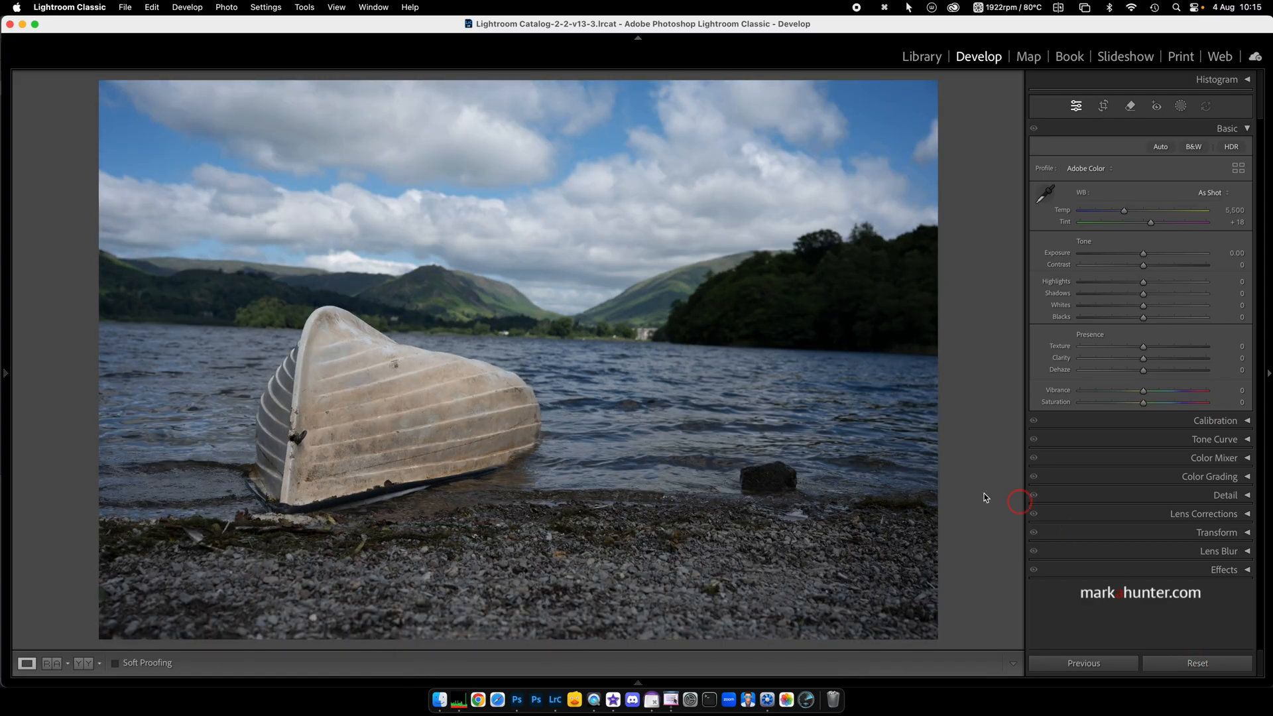
Step: Straighten the boat photo along the lake's far shoreline, and crop strips off the pebble beach and the upper sky
{"action": "left_click", "coordinate": [1097, 194]}
{"action": "left_click", "coordinate": [1102, 106]}
{"action": "left_click", "coordinate": [1045, 191]}
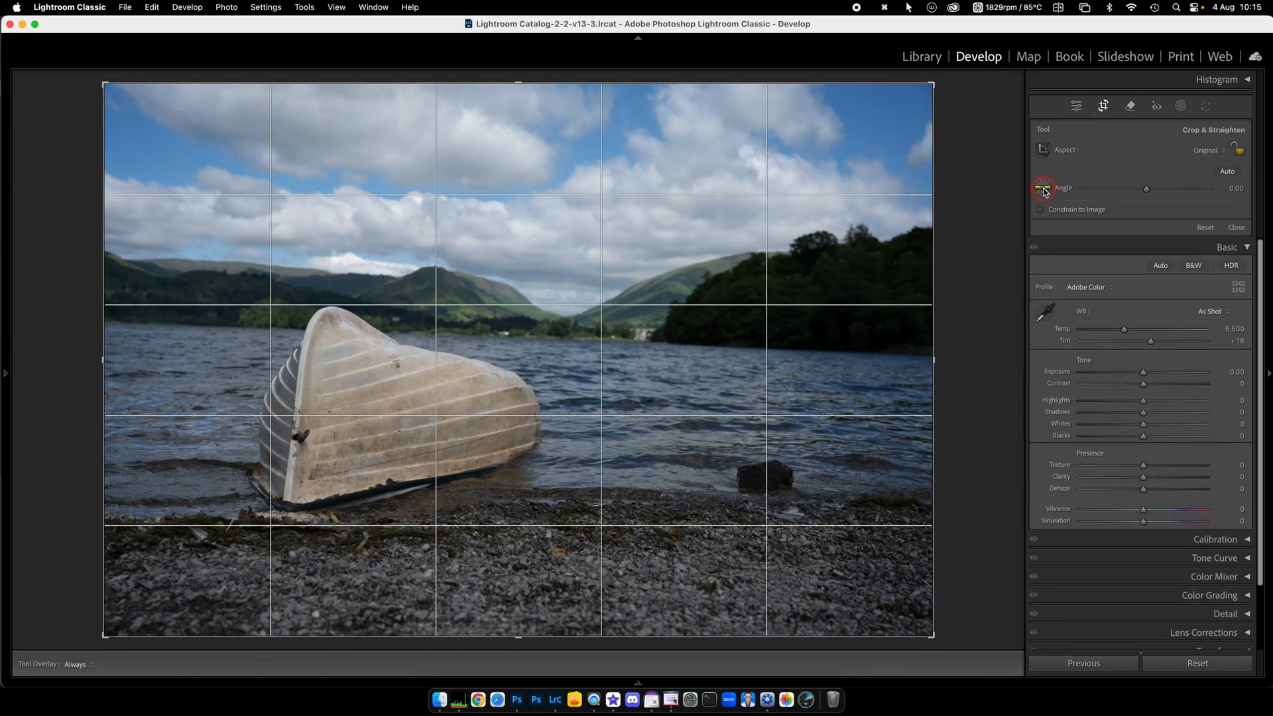
{"action": "left_click", "coordinate": [136, 328]}
{"action": "left_click_drag", "start_coordinate": [137, 330], "coordinate": [569, 338]}
{"action": "left_click_drag", "start_coordinate": [527, 625], "coordinate": [525, 608]}
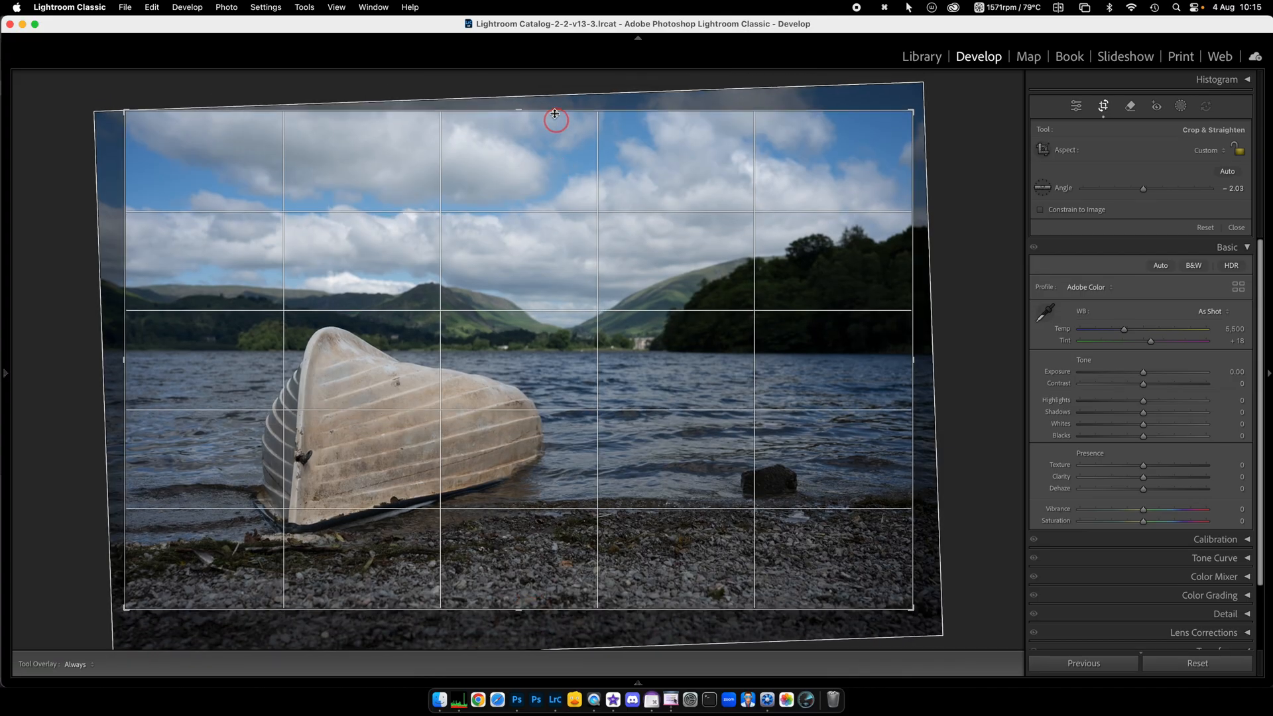
{"action": "left_click_drag", "start_coordinate": [523, 113], "coordinate": [526, 149]}
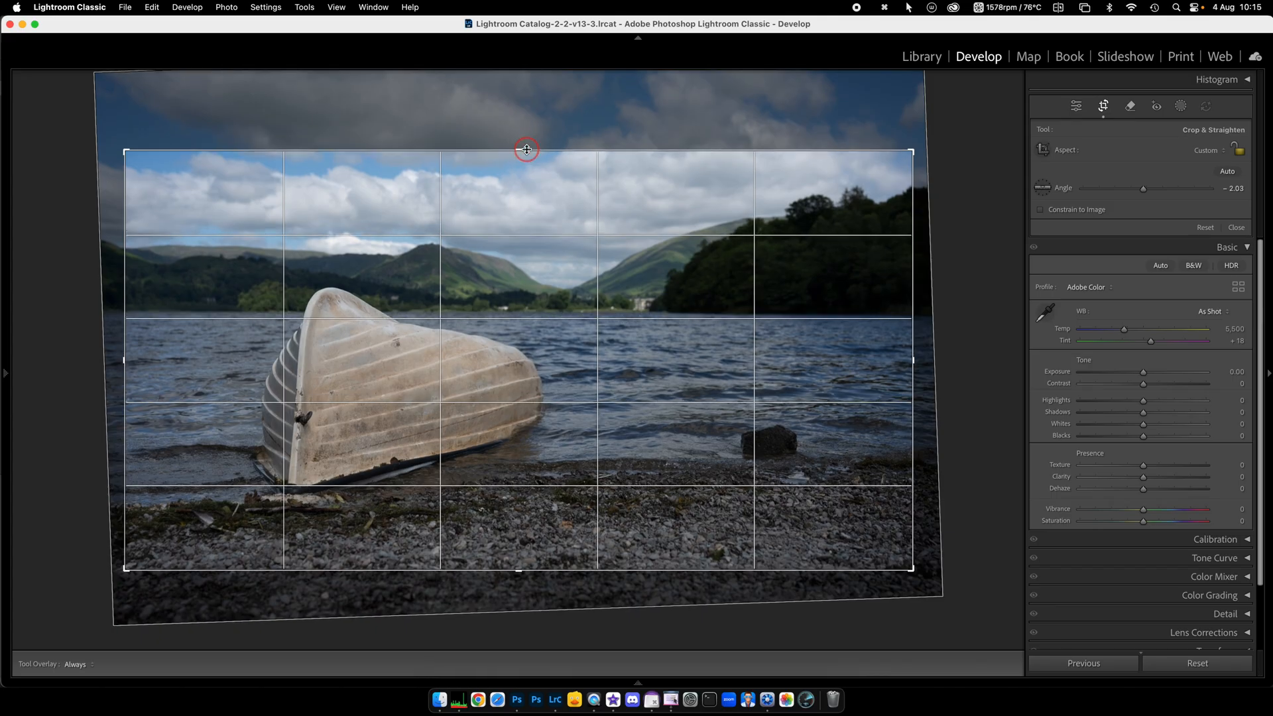
{"action": "left_click", "coordinate": [1104, 108]}
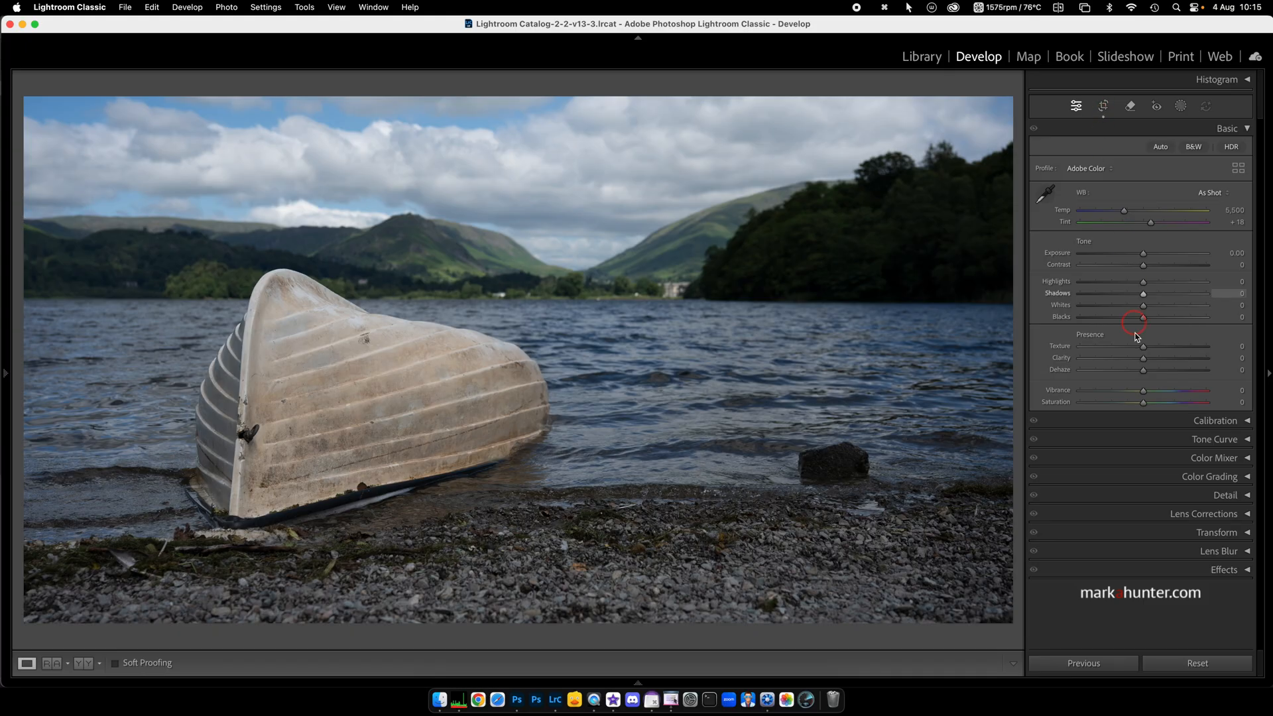
Step: Set the whole photo's Clarity to +13
{"action": "left_click", "coordinate": [1143, 360]}
{"action": "left_click_drag", "start_coordinate": [1143, 360], "coordinate": [1152, 362]}
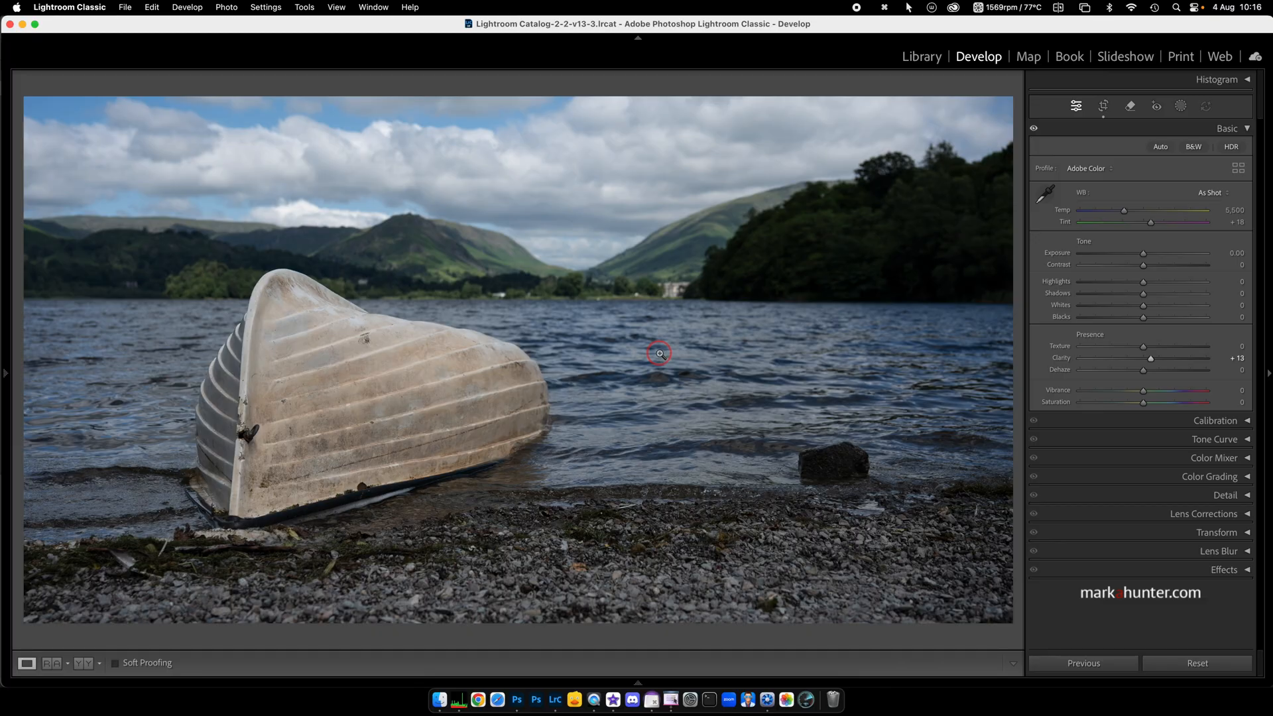
Step: Create a Color Range mask sampled from the blue lake water beyond the boat
{"action": "left_click", "coordinate": [1181, 106]}
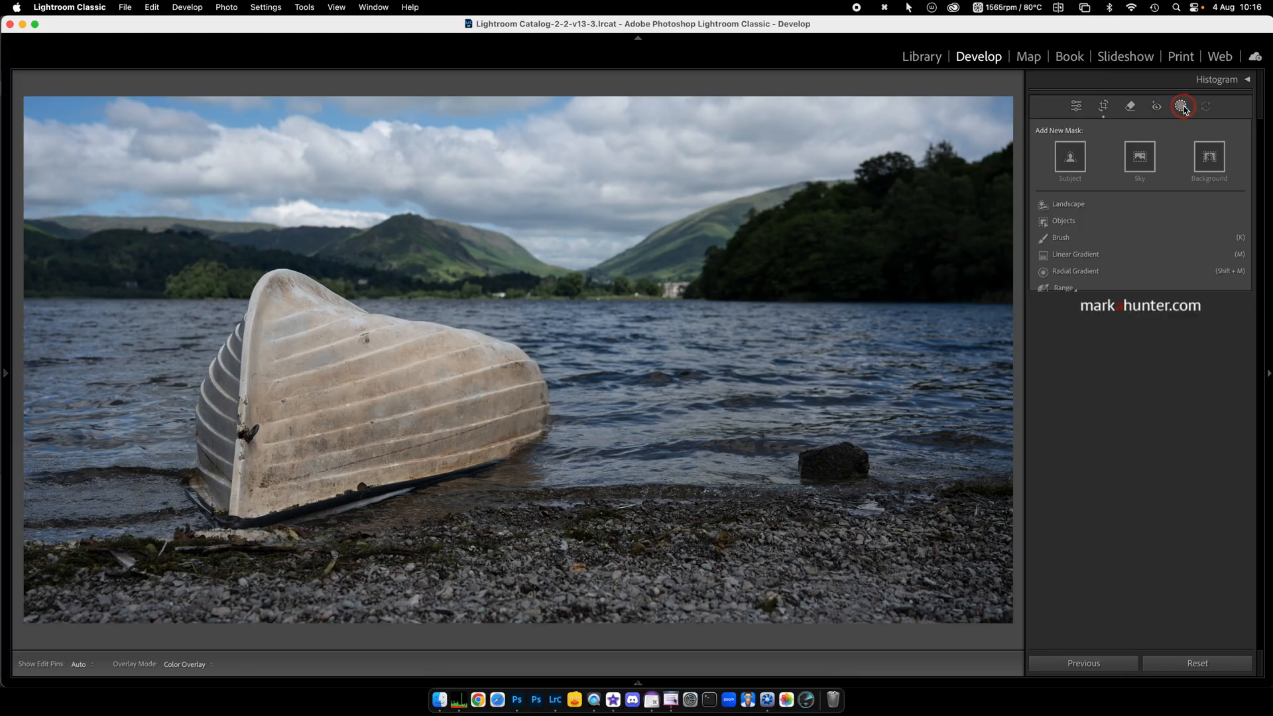
{"action": "left_click", "coordinate": [1060, 289]}
{"action": "left_click", "coordinate": [1105, 314]}
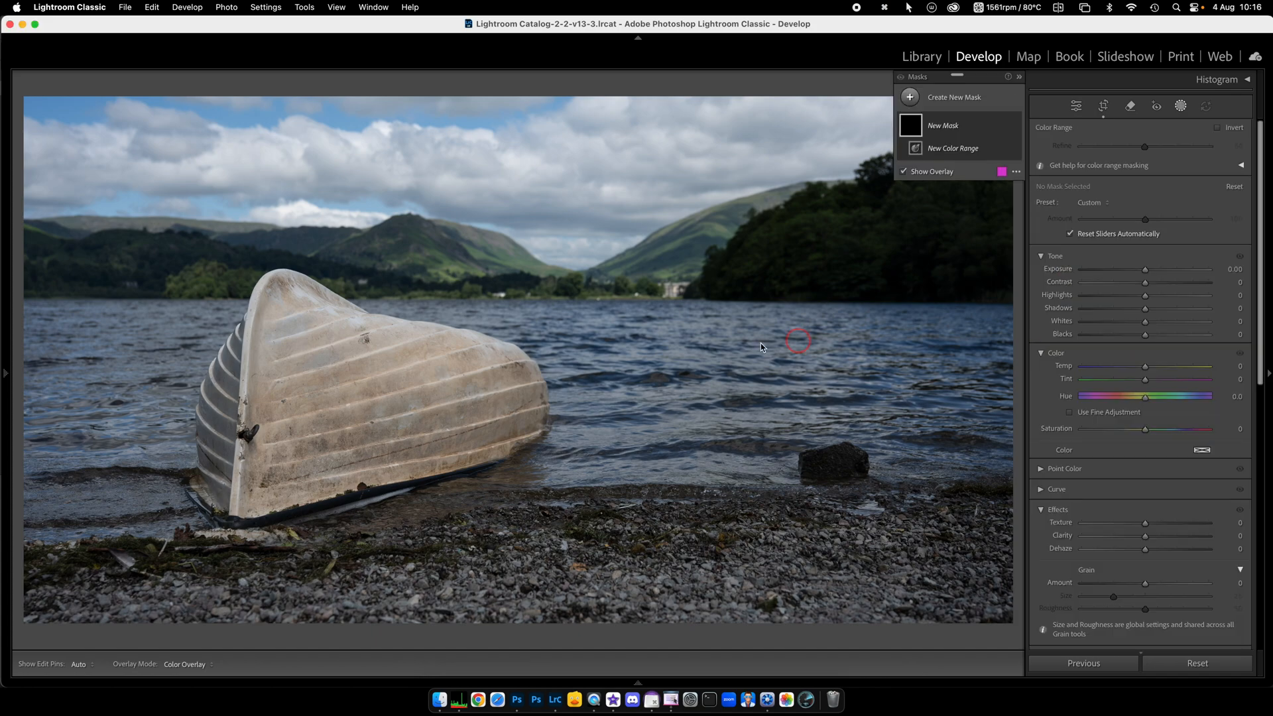
{"action": "left_click", "coordinate": [672, 355]}
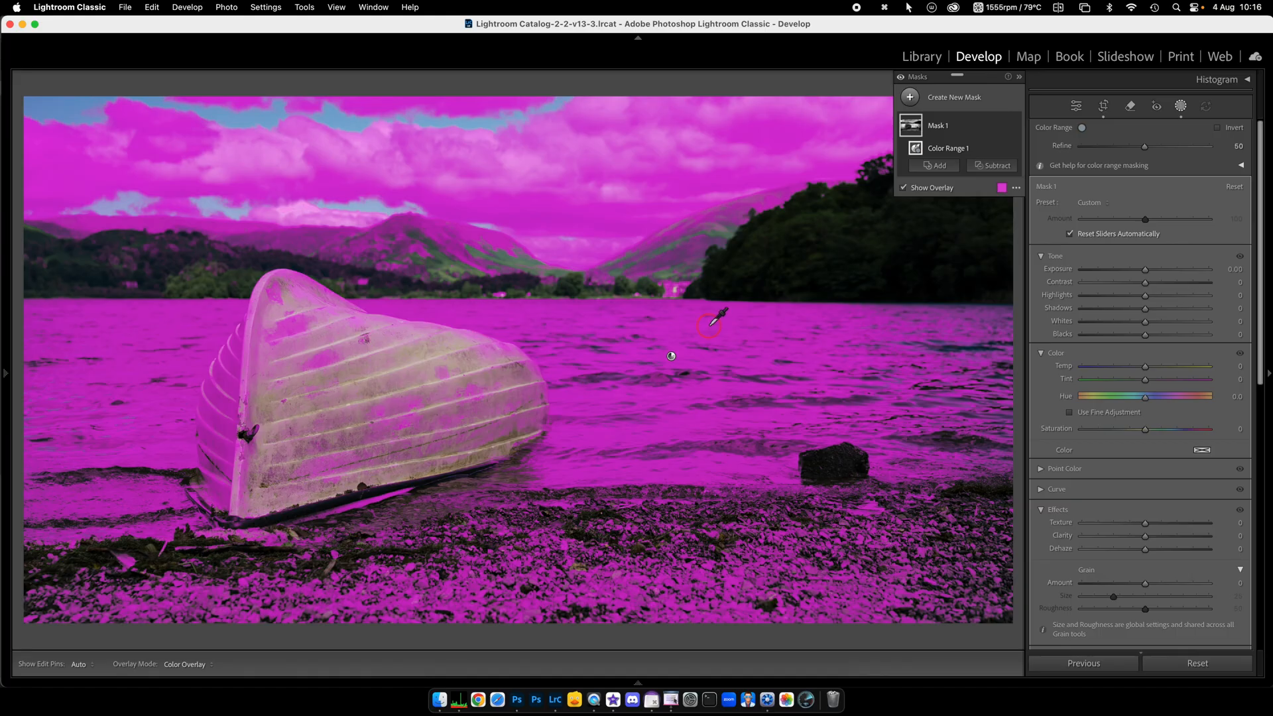
Step: Intersect the water mask with a Luminance Range sampled from the lake surface between the boat and the colour sample
{"action": "key", "text": "alt"}
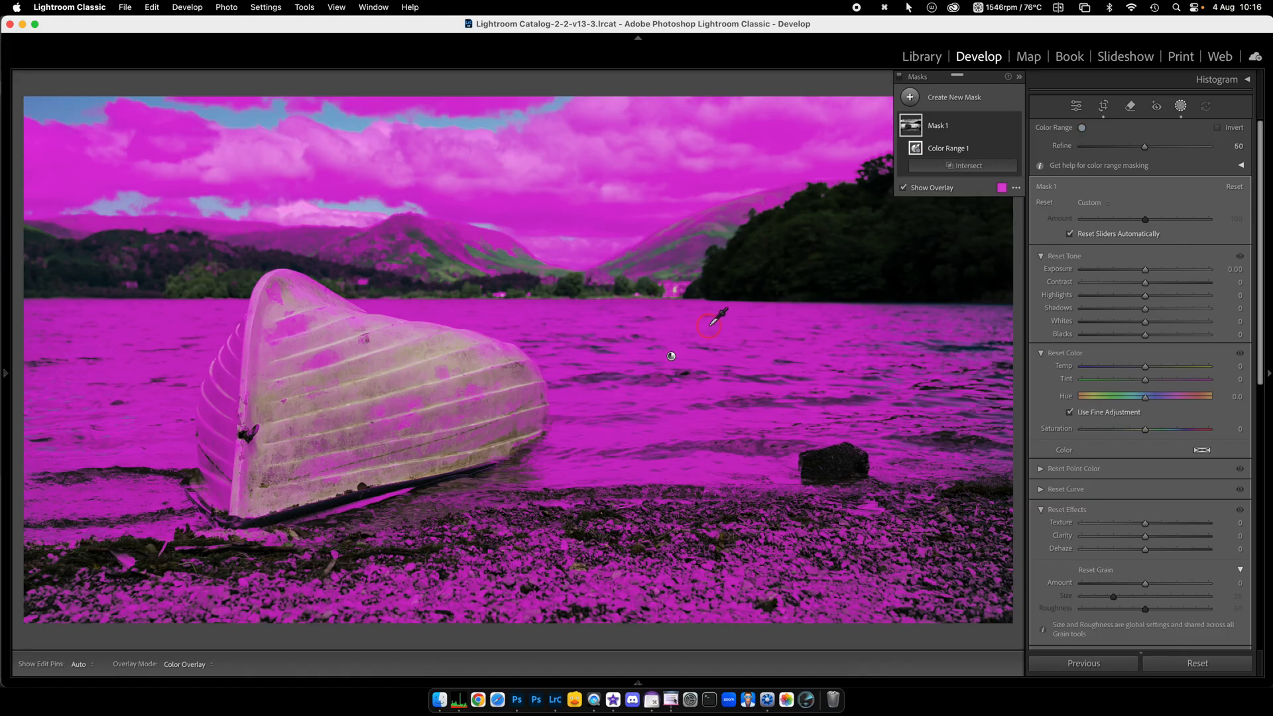
{"action": "left_click", "coordinate": [963, 166]}
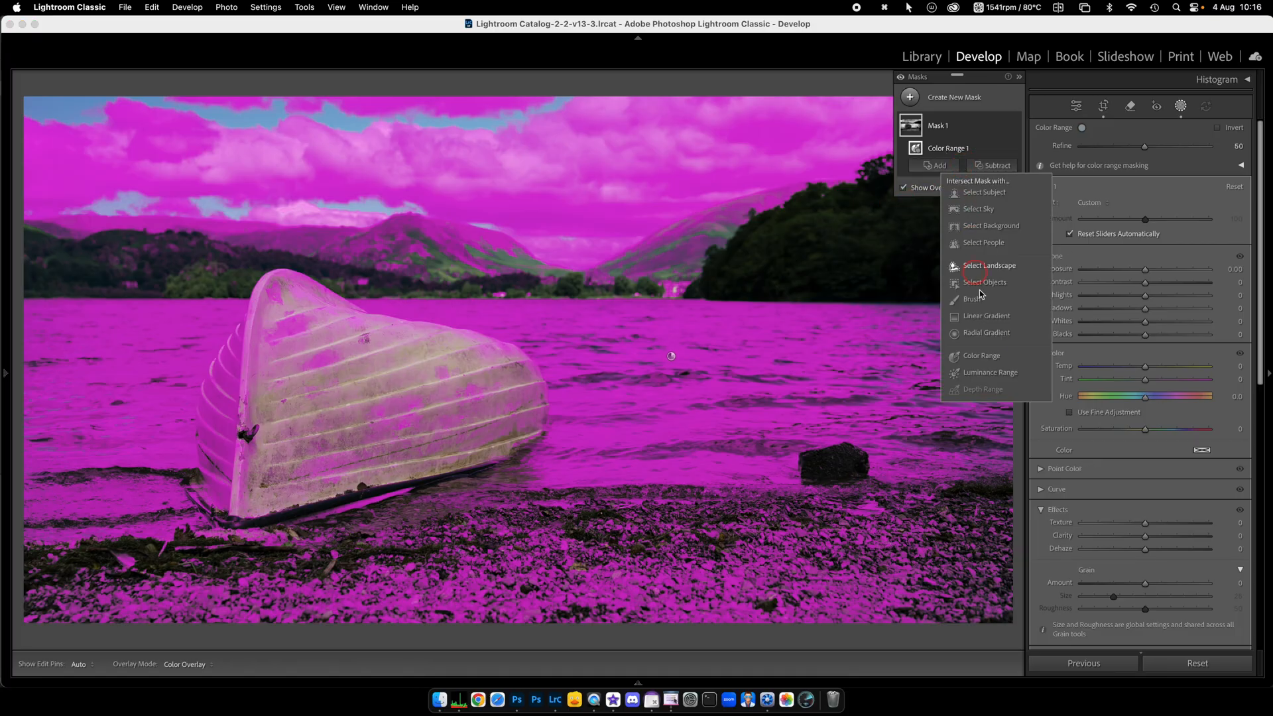
{"action": "left_click", "coordinate": [979, 373]}
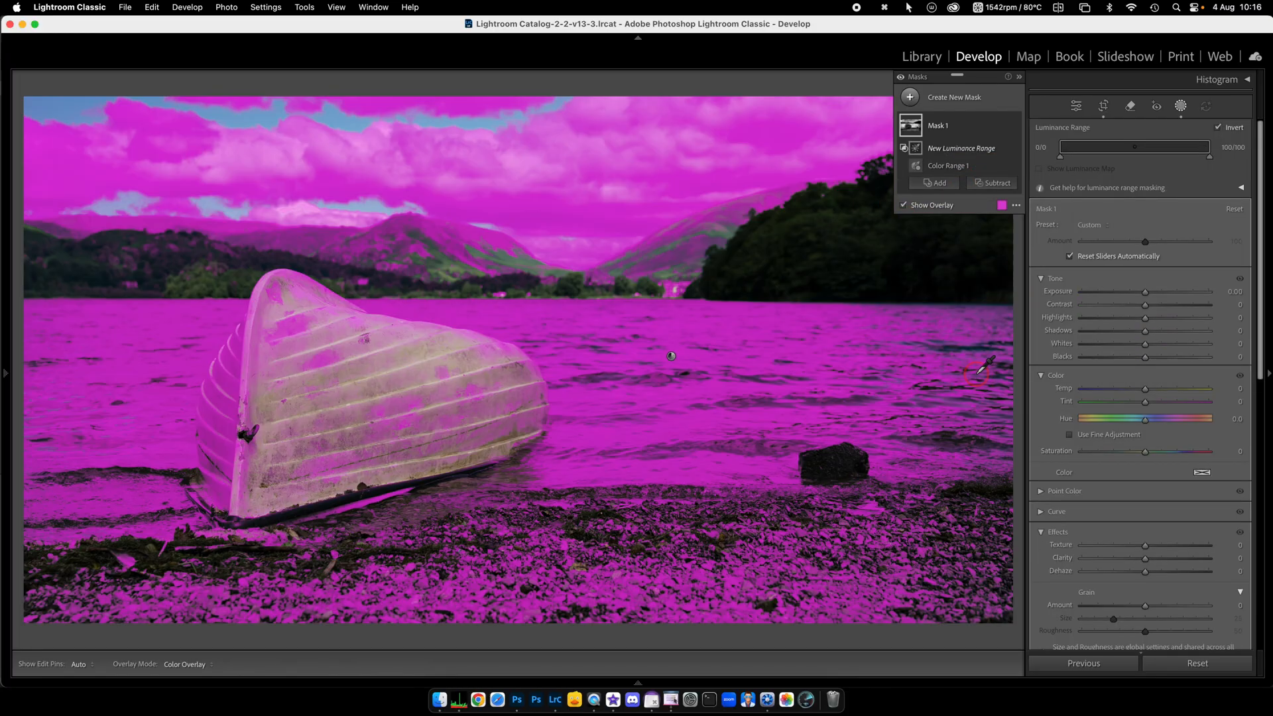
{"action": "left_click", "coordinate": [603, 356]}
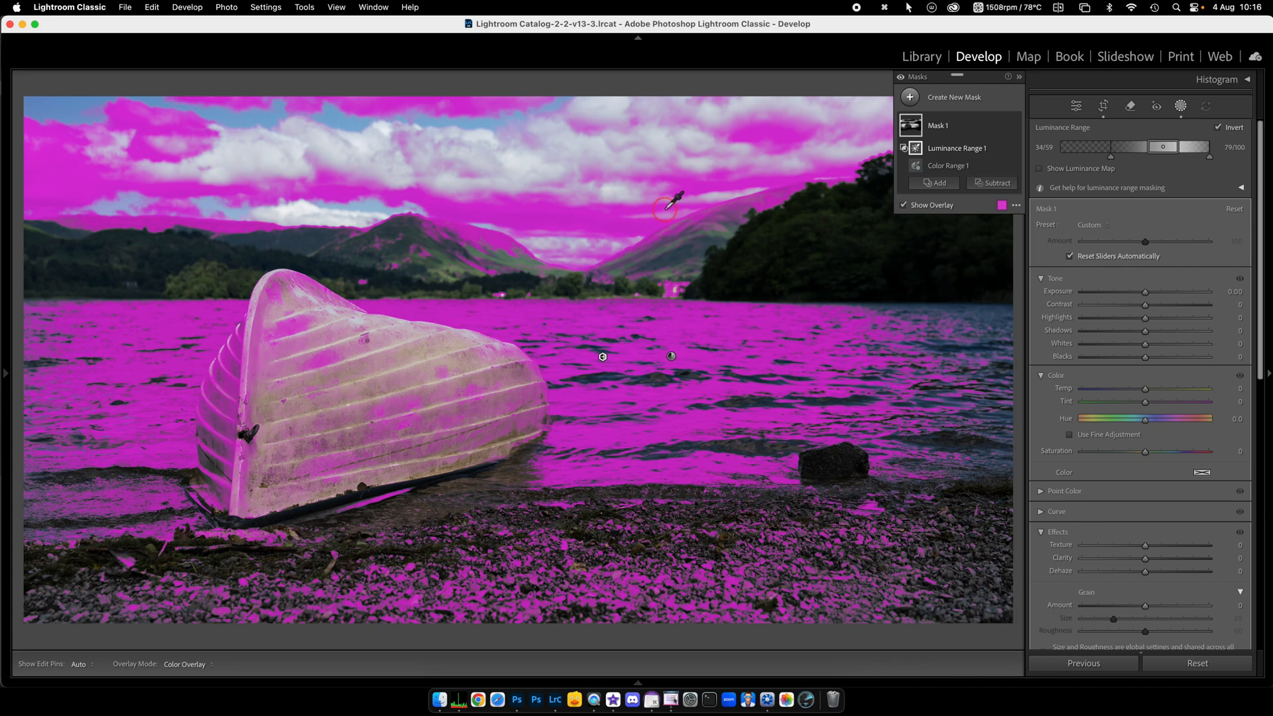
Step: Subtract the sky and hills above the far shoreline and the pebble beach from the mask with two linear gradients
{"action": "left_click", "coordinate": [994, 184]}
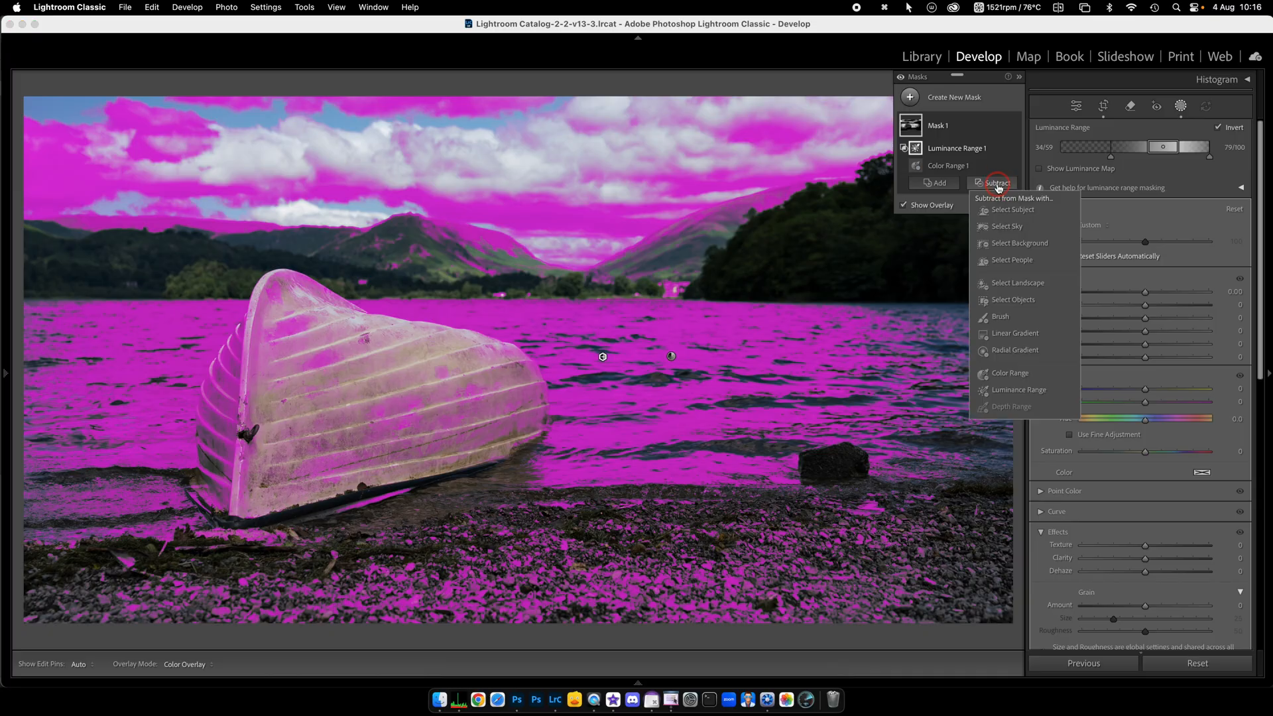
{"action": "left_click", "coordinate": [1014, 333]}
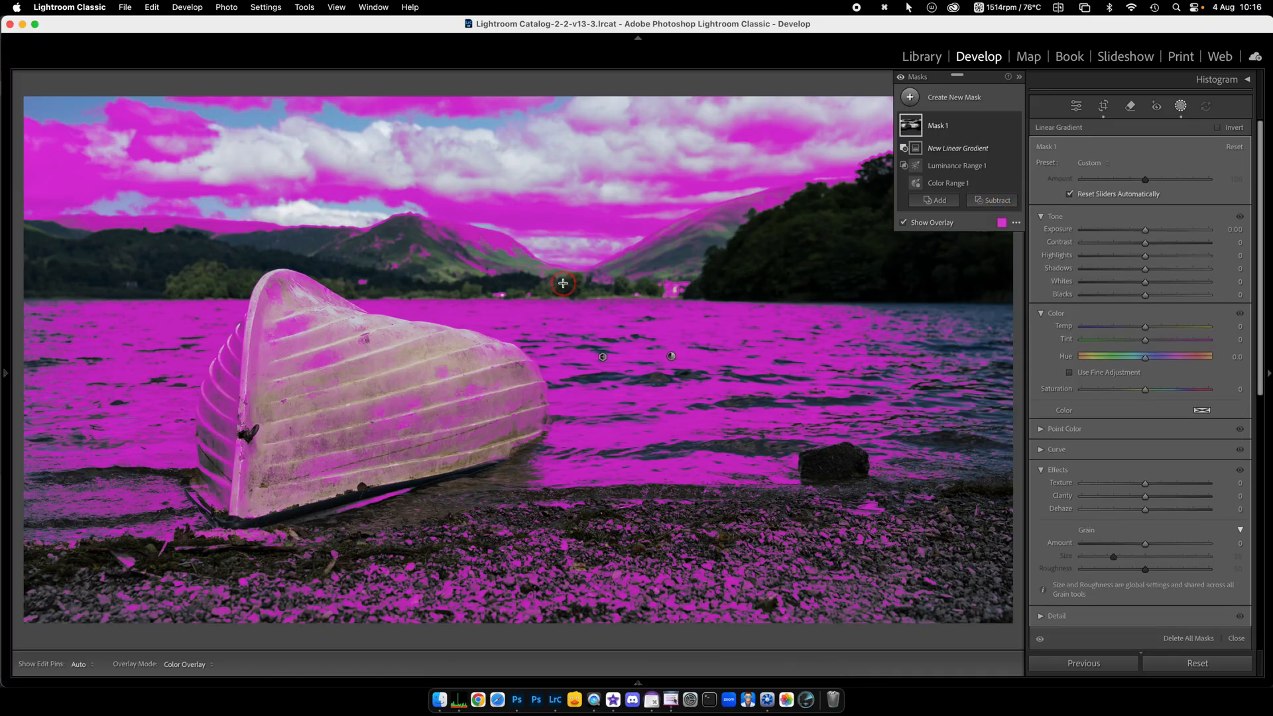
{"action": "left_click_drag", "start_coordinate": [562, 280], "coordinate": [562, 305]}
{"action": "left_click", "coordinate": [986, 207]}
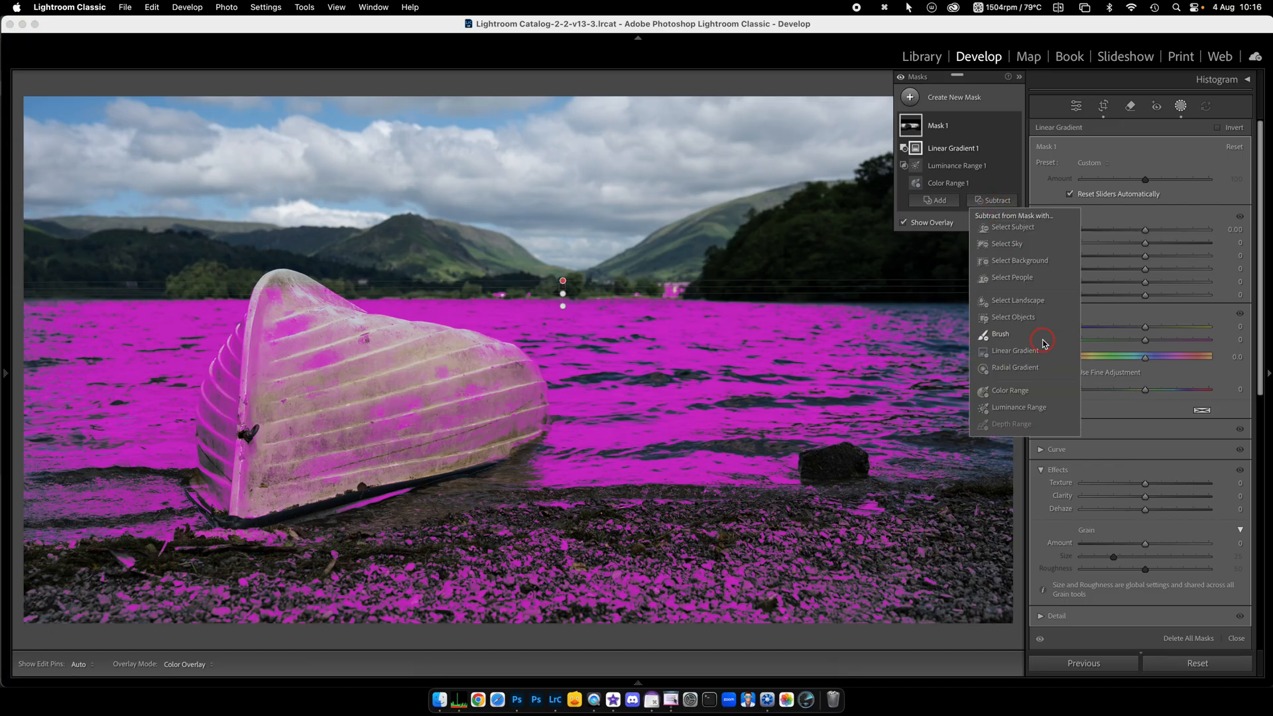
{"action": "left_click", "coordinate": [1032, 339]}
{"action": "left_click_drag", "start_coordinate": [557, 518], "coordinate": [555, 462]}
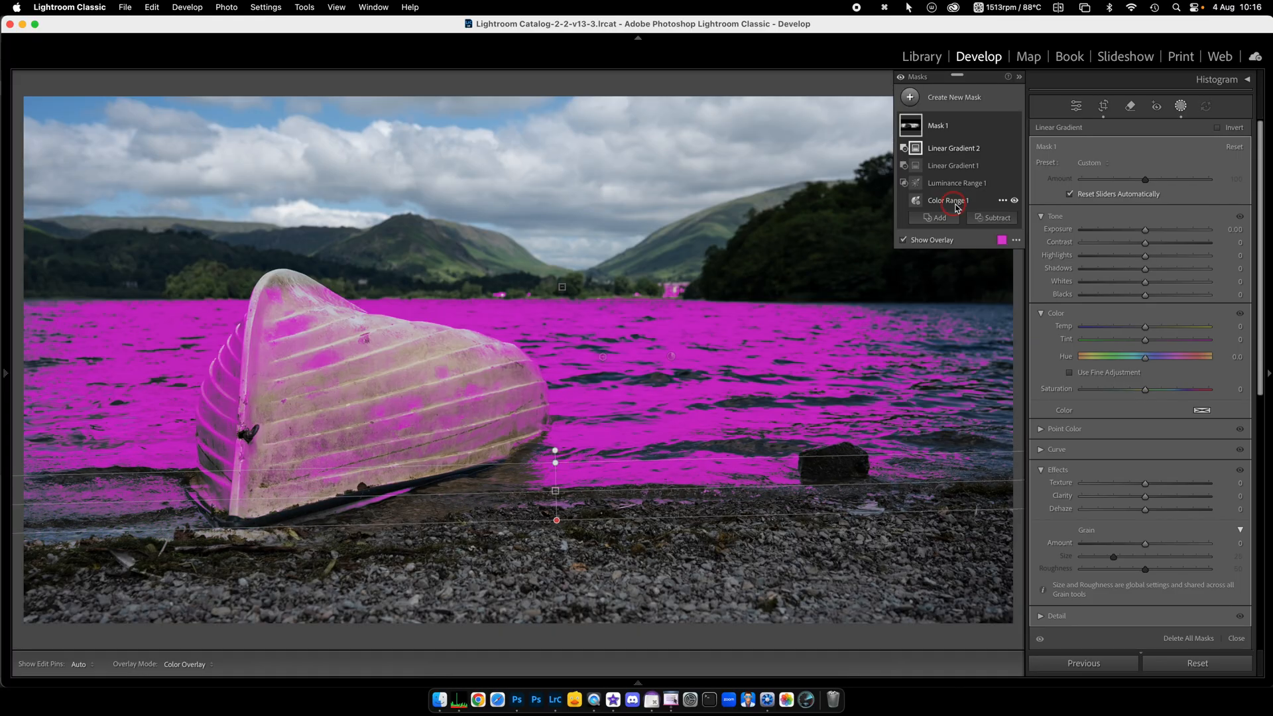
Step: Subtract the upturned boat from the mask with Select Objects, brushing over the boat
{"action": "left_click", "coordinate": [997, 219]}
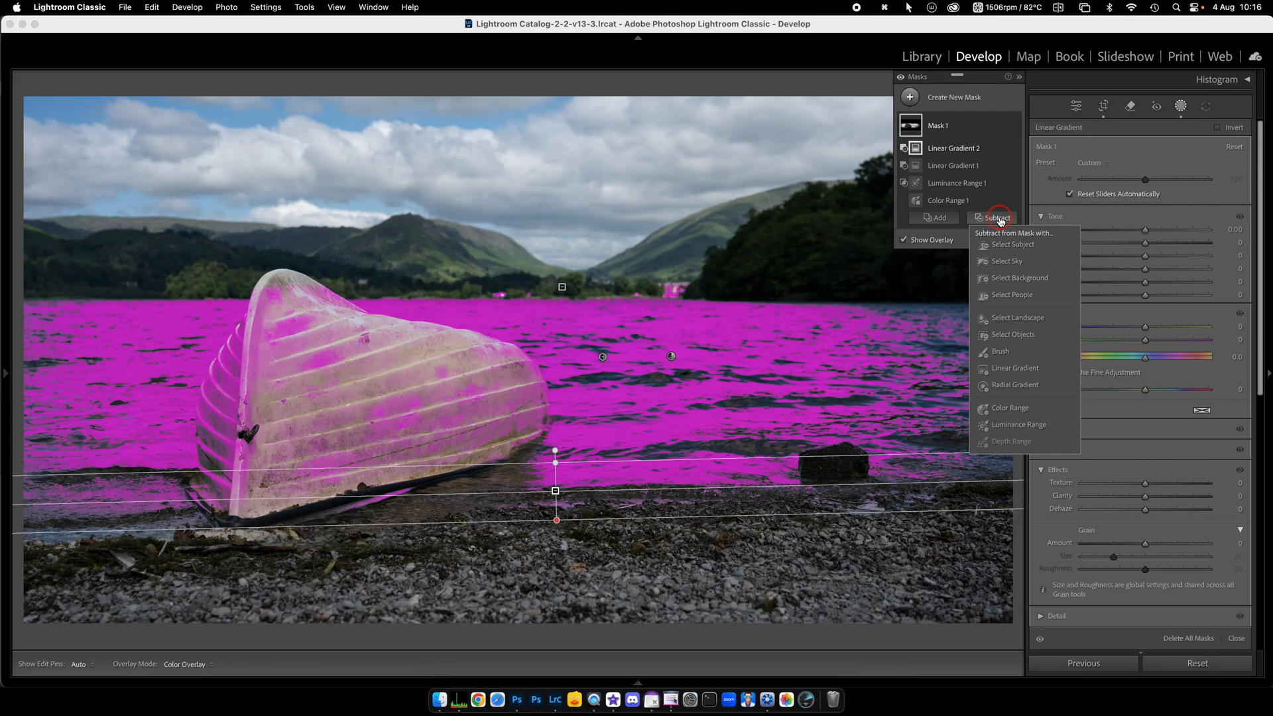
{"action": "left_click", "coordinate": [1005, 334]}
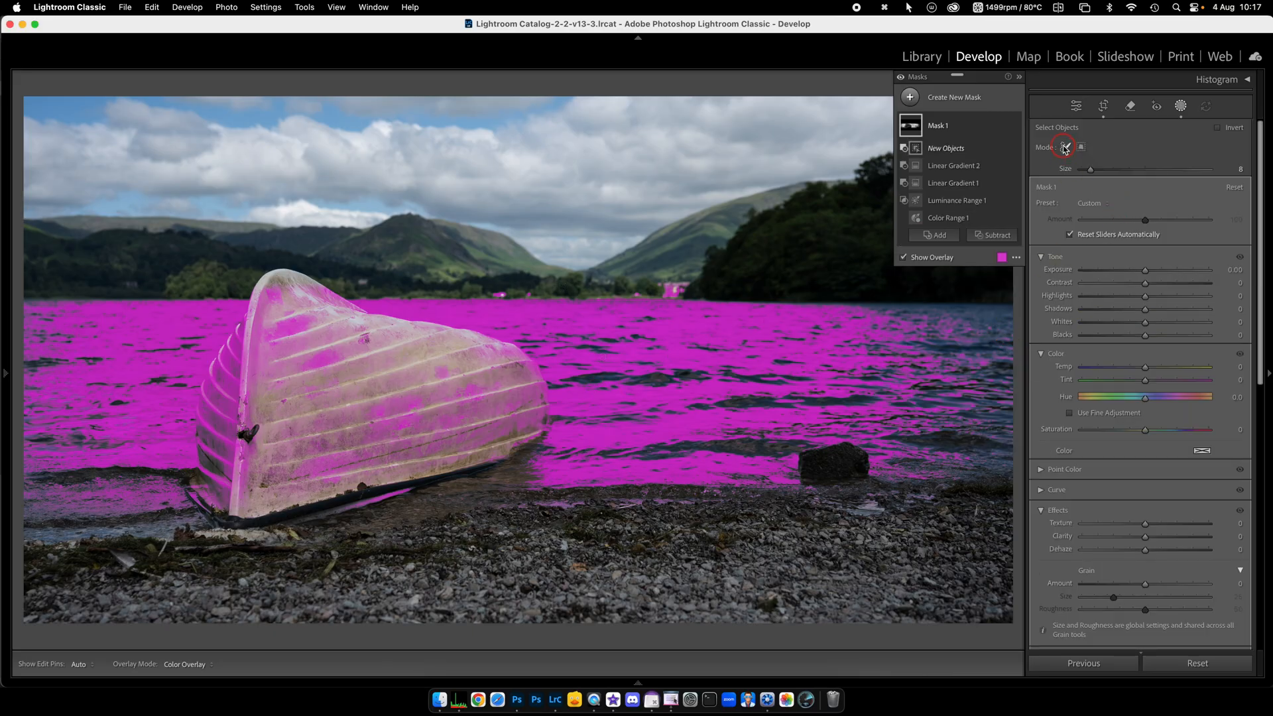
{"action": "mouse_move", "coordinate": [534, 439]}
{"action": "left_mouse_down"}
{"action": "mouse_move", "coordinate": [530, 378]}
{"action": "mouse_move", "coordinate": [482, 339]}
{"action": "mouse_move", "coordinate": [305, 281]}
{"action": "mouse_move", "coordinate": [260, 284]}
{"action": "mouse_move", "coordinate": [217, 371]}
{"action": "mouse_move", "coordinate": [198, 512]}
{"action": "mouse_move", "coordinate": [252, 528]}
{"action": "mouse_move", "coordinate": [358, 514]}
{"action": "mouse_move", "coordinate": [534, 436]}
{"action": "left_mouse_up"}
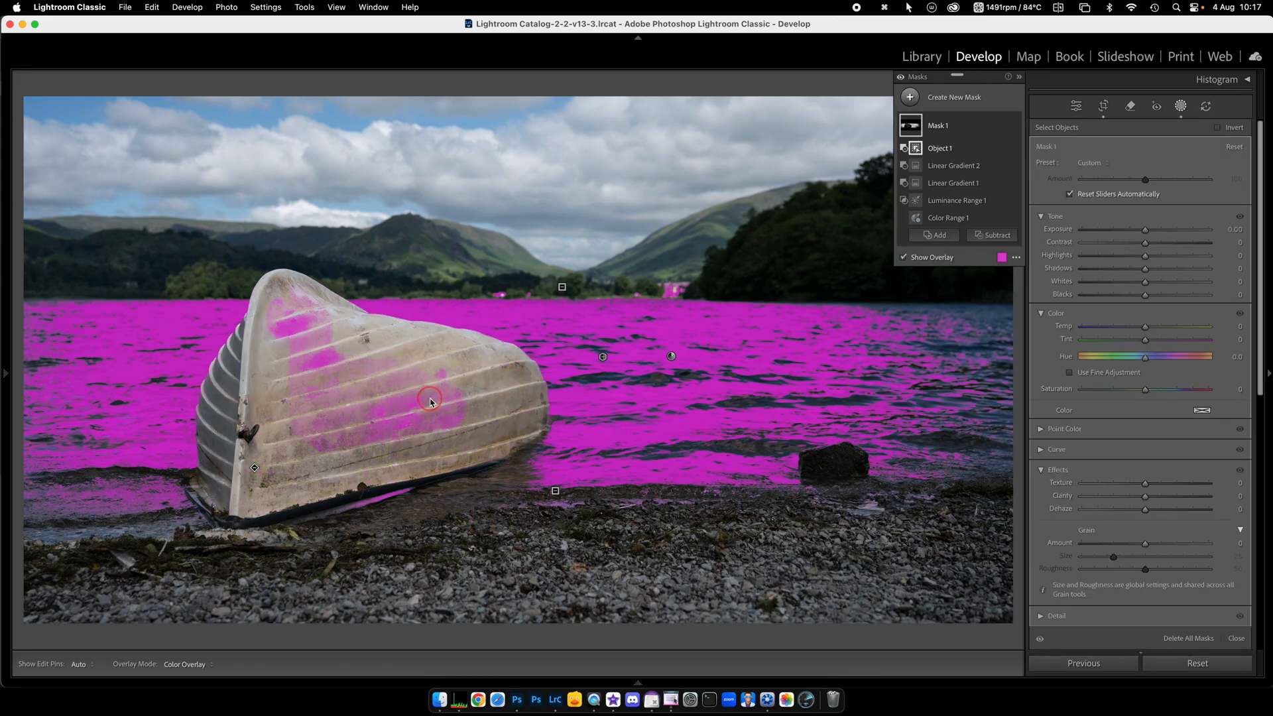
Step: Subtract the remaining overlay patches on the boat's hull from the mask with a brush
{"action": "left_click", "coordinate": [985, 235]}
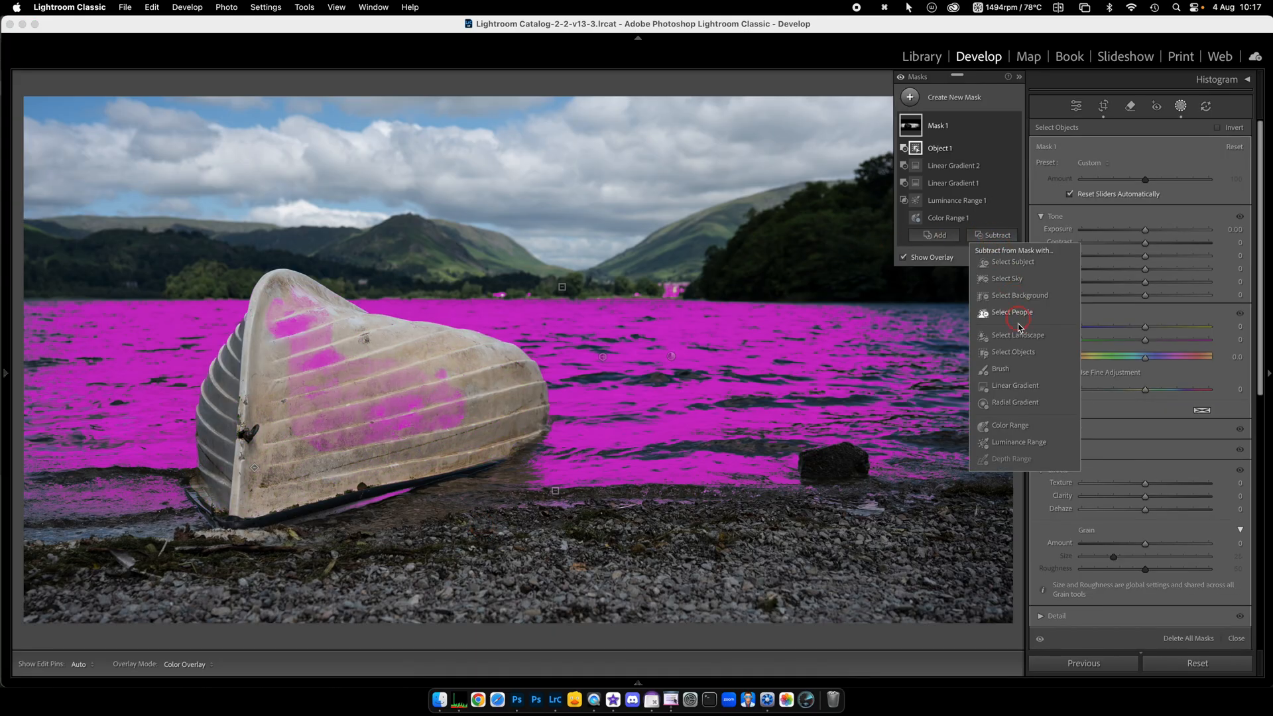
{"action": "left_click", "coordinate": [1001, 371]}
{"action": "mouse_move", "coordinate": [444, 402]}
{"action": "left_mouse_down"}
{"action": "mouse_move", "coordinate": [385, 421]}
{"action": "mouse_move", "coordinate": [295, 347]}
{"action": "mouse_move", "coordinate": [298, 318]}
{"action": "mouse_move", "coordinate": [463, 372]}
{"action": "mouse_move", "coordinate": [389, 449]}
{"action": "mouse_move", "coordinate": [382, 434]}
{"action": "left_mouse_up"}
{"action": "left_click", "coordinate": [971, 135]}
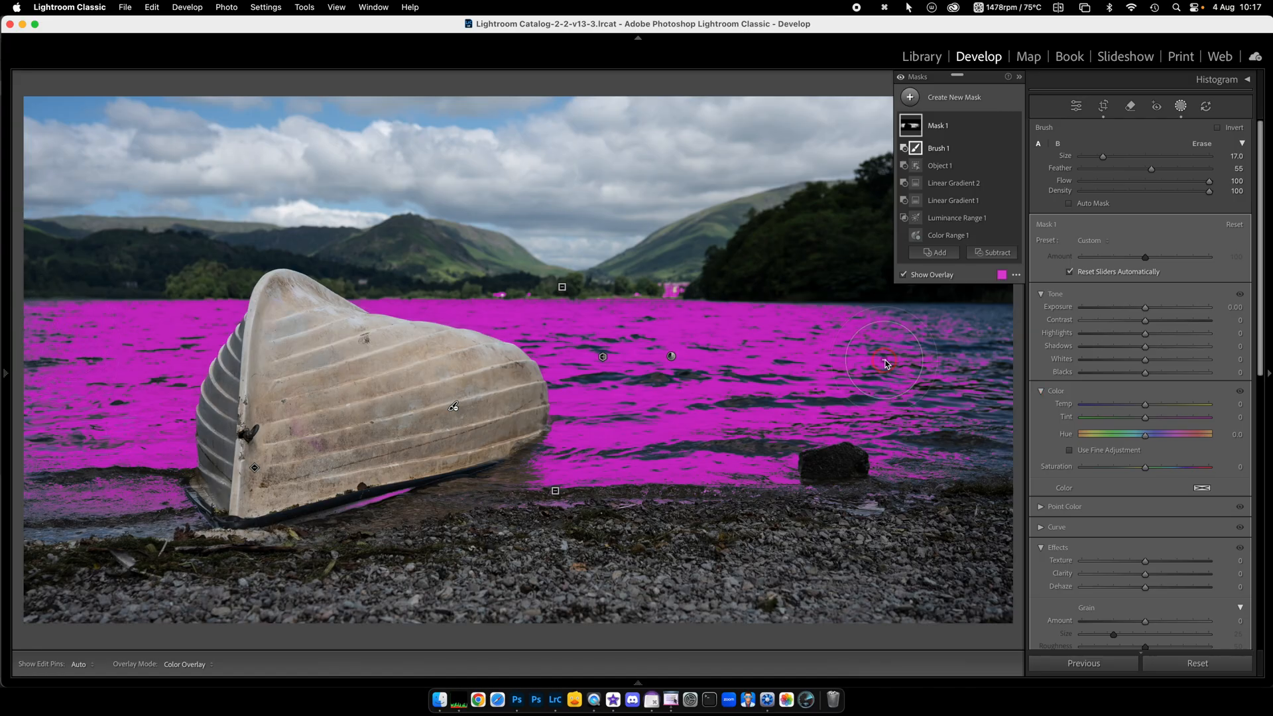
Step: Set the water mask's Saturation to −88 and Clarity to 26
{"action": "left_click_drag", "start_coordinate": [1146, 469], "coordinate": [1090, 486]}
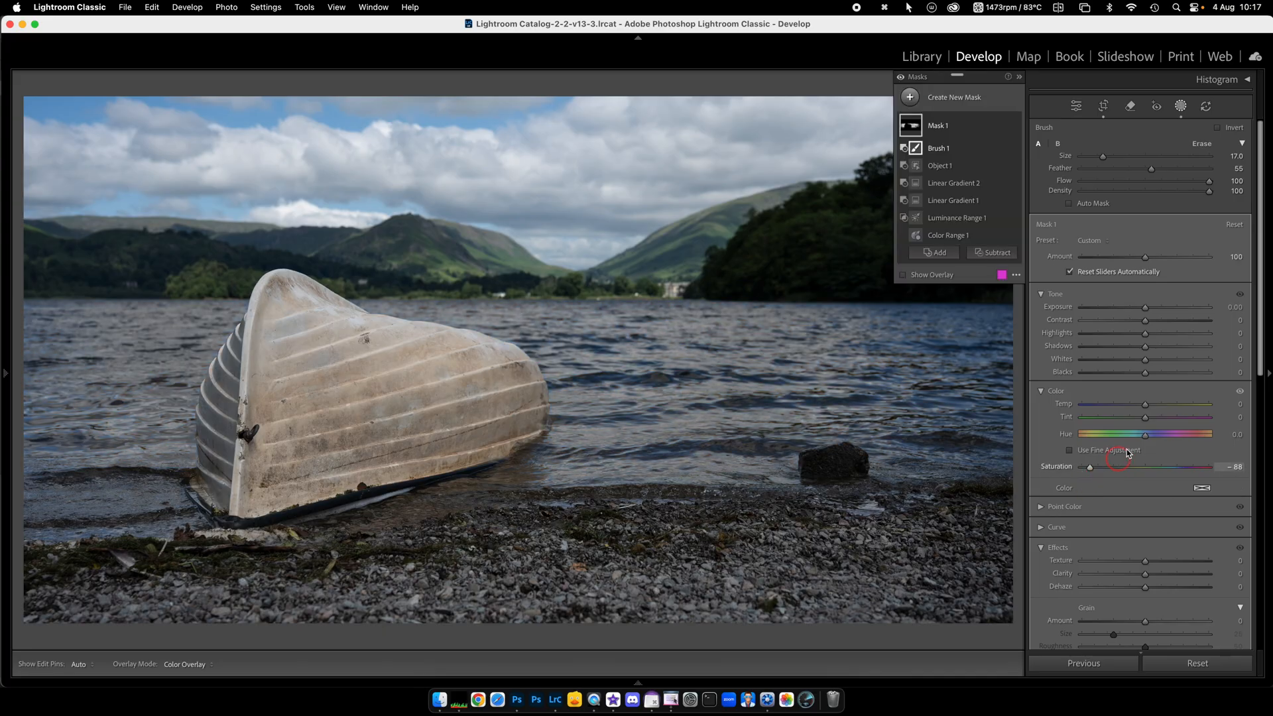
{"action": "left_click_drag", "start_coordinate": [1145, 574], "coordinate": [1160, 576]}
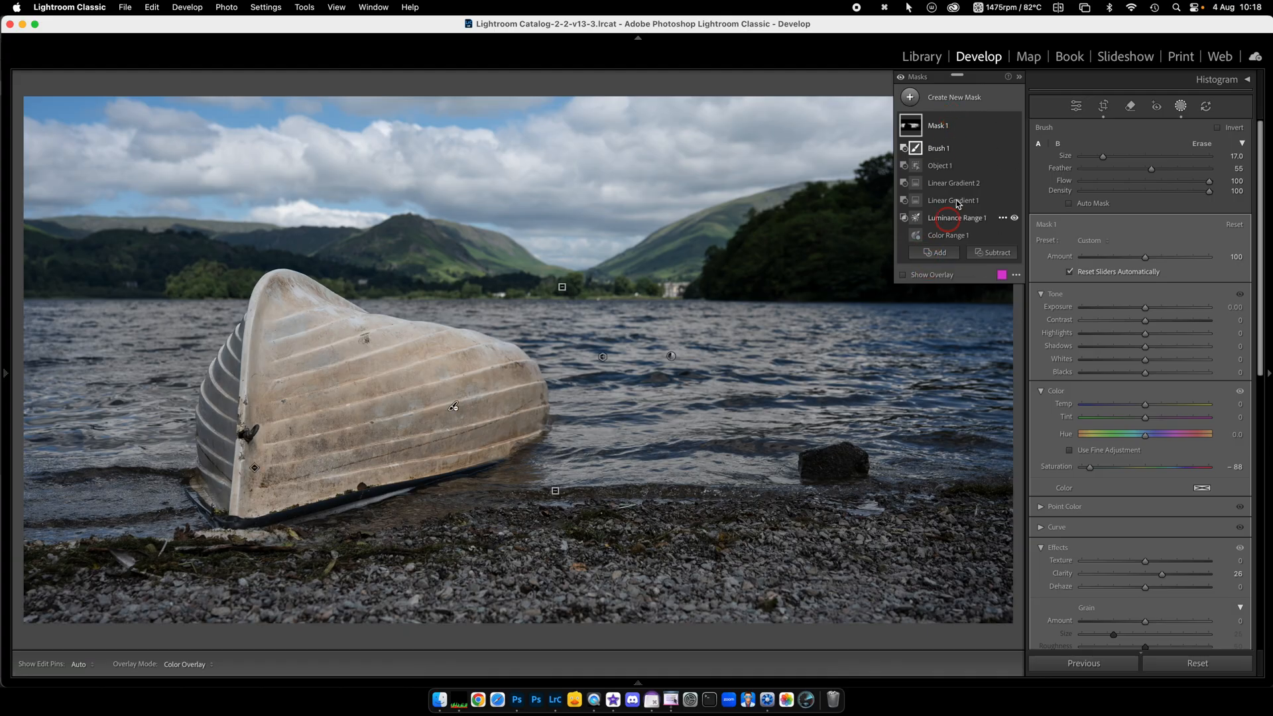
Step: Delete all masks from the lake photo and create a new Color Range mask sampled from the blue water
{"action": "left_click", "coordinate": [1003, 128]}
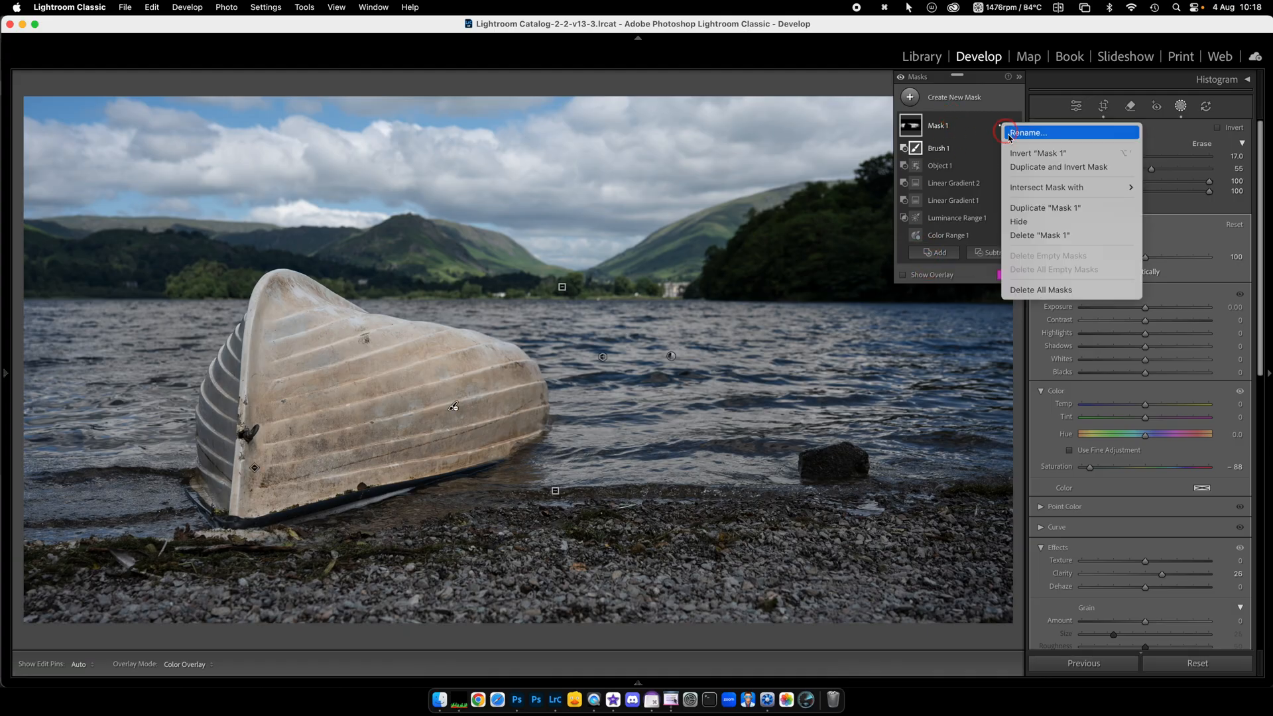
{"action": "left_click", "coordinate": [1039, 292]}
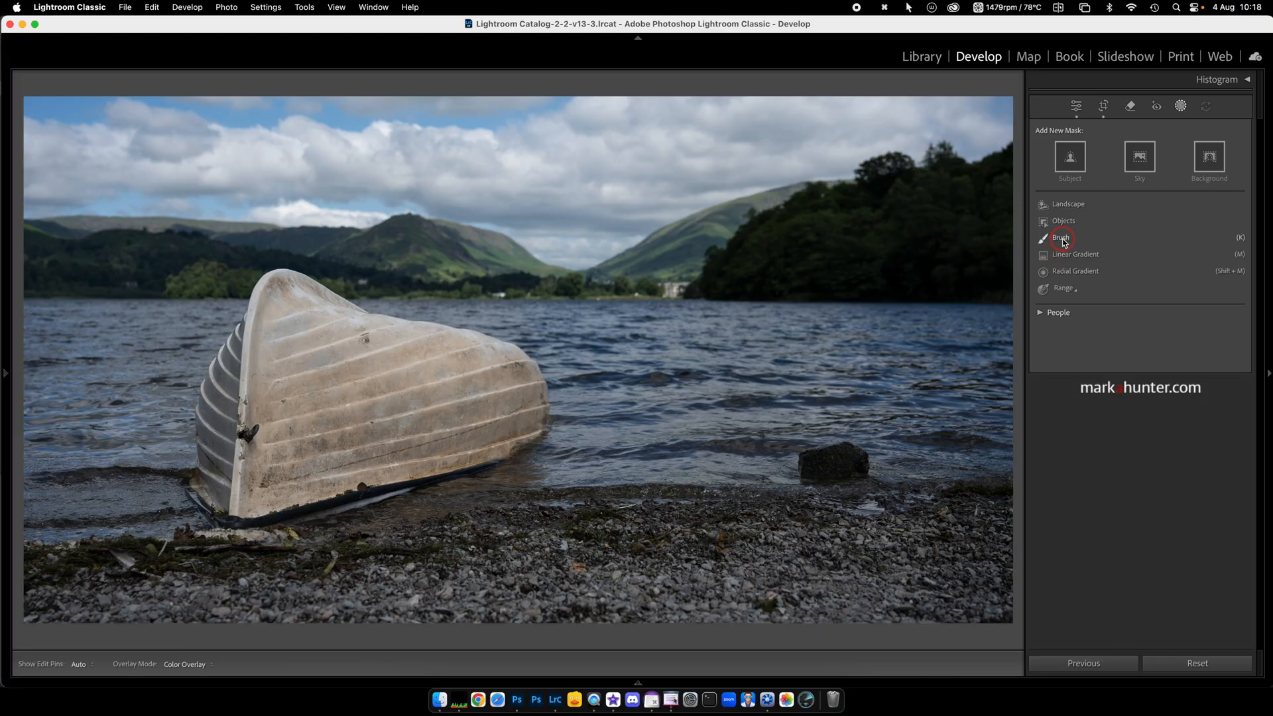
{"action": "left_click", "coordinate": [1062, 289]}
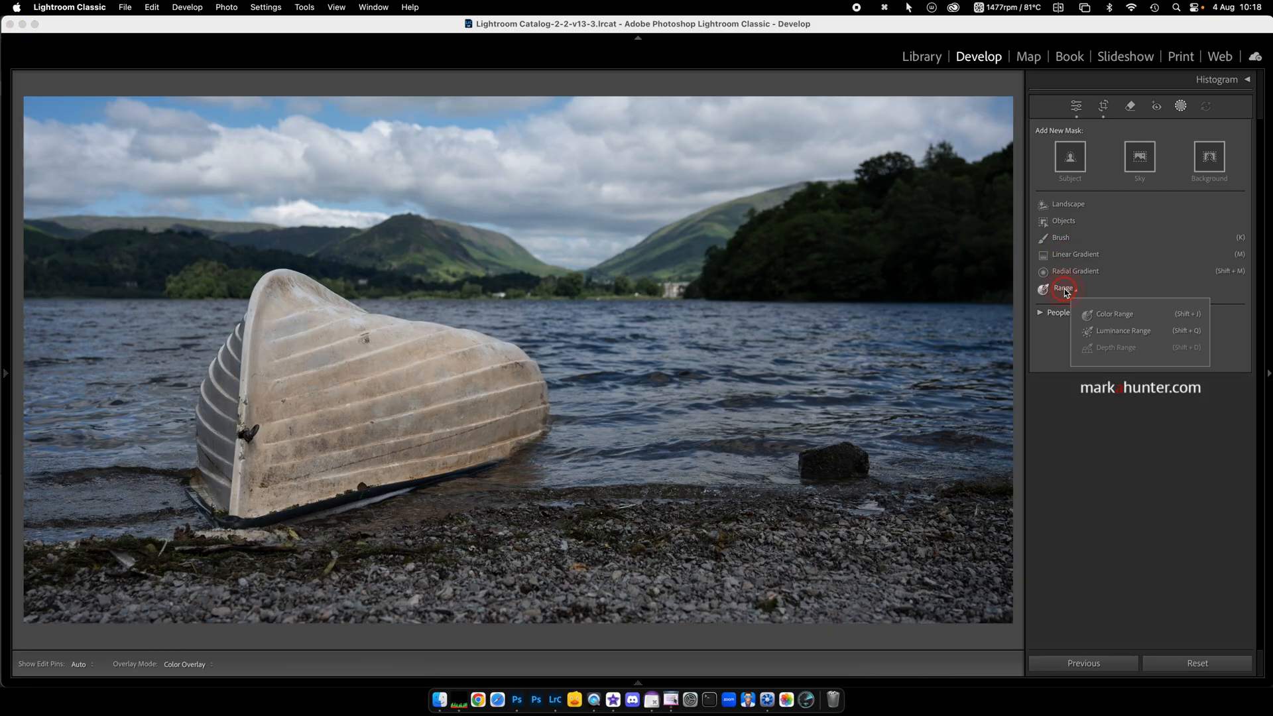
{"action": "left_click", "coordinate": [1101, 315]}
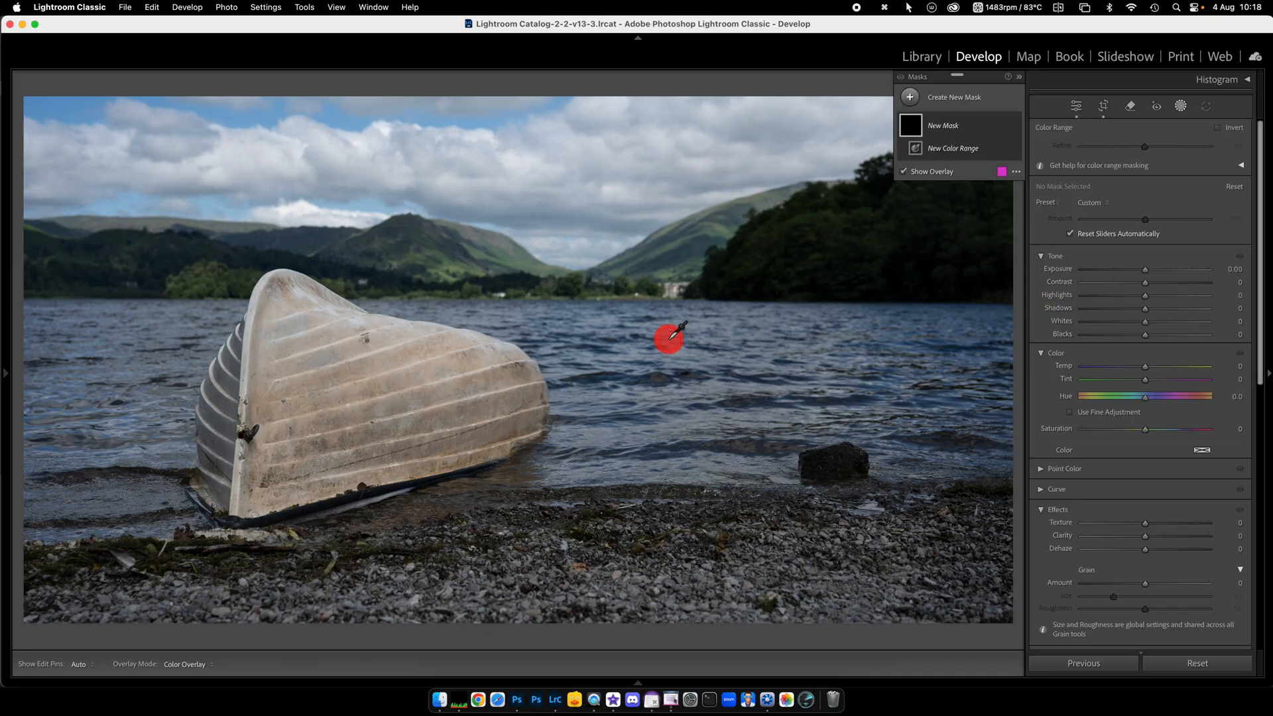
{"action": "left_click", "coordinate": [669, 336]}
Step: Subtract the sky and hills above the far shoreline and the pebble beach from the mask with two linear gradients
{"action": "left_click", "coordinate": [991, 167]}
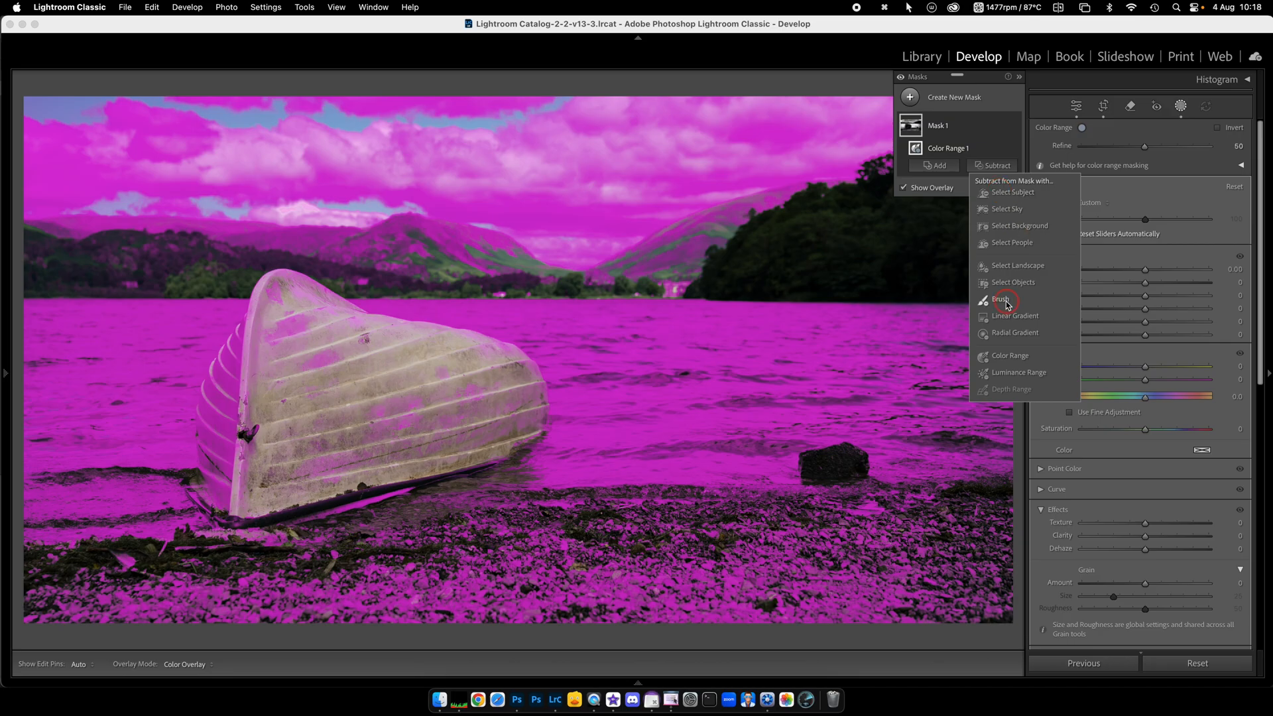
{"action": "left_click", "coordinate": [1002, 318]}
{"action": "left_click_drag", "start_coordinate": [576, 254], "coordinate": [576, 306]}
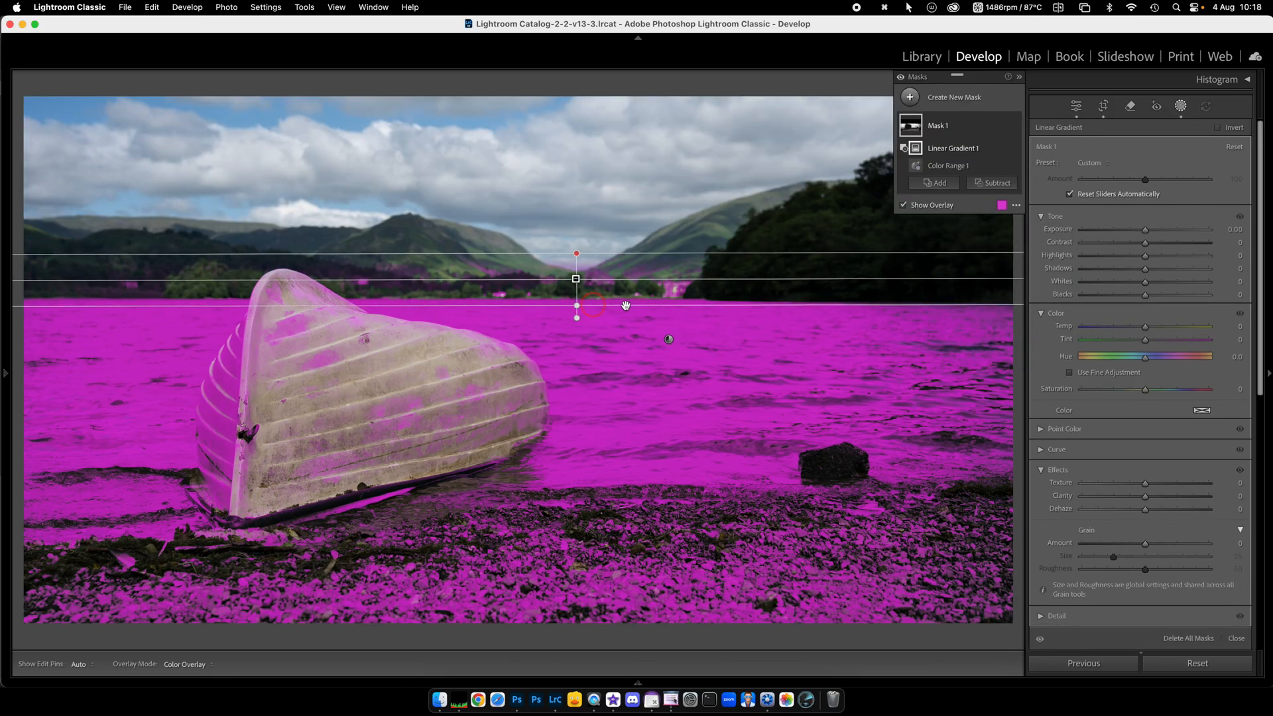
{"action": "left_click", "coordinate": [992, 183]}
{"action": "left_click", "coordinate": [1003, 303]}
{"action": "left_click", "coordinate": [1015, 333]}
{"action": "left_click_drag", "start_coordinate": [594, 572], "coordinate": [590, 467]}
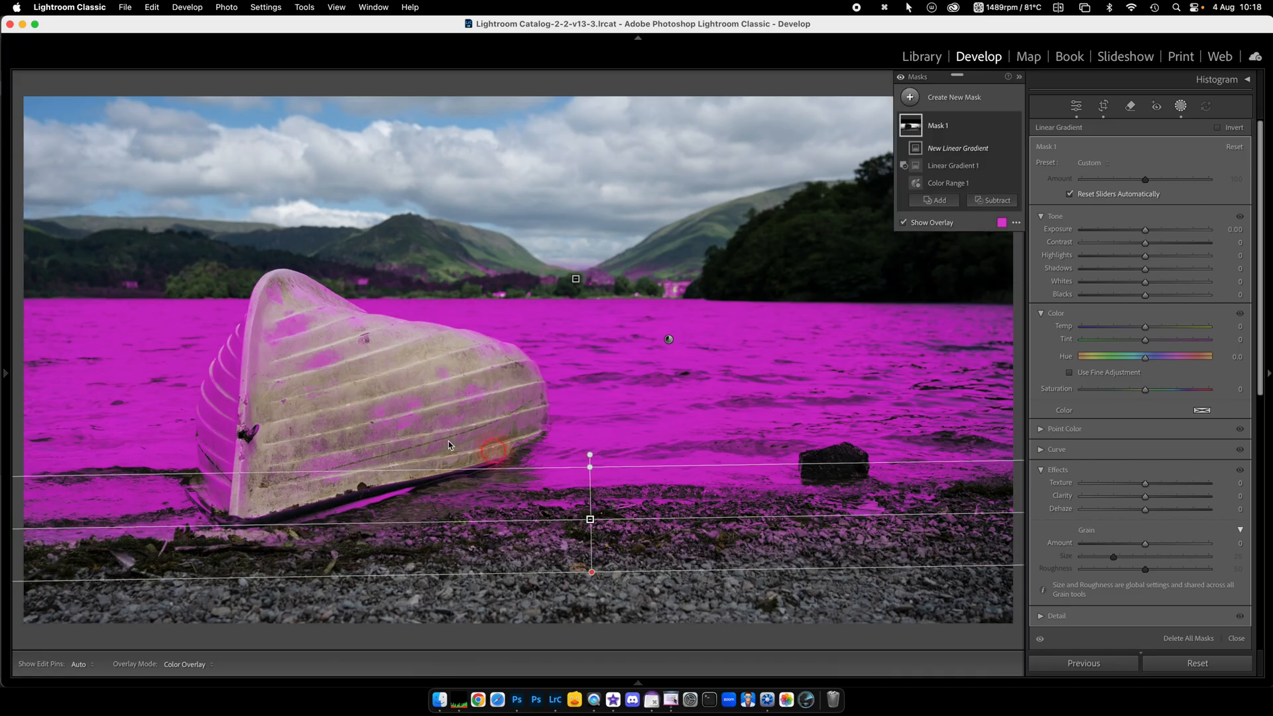
{"action": "left_click", "coordinate": [1010, 198]}
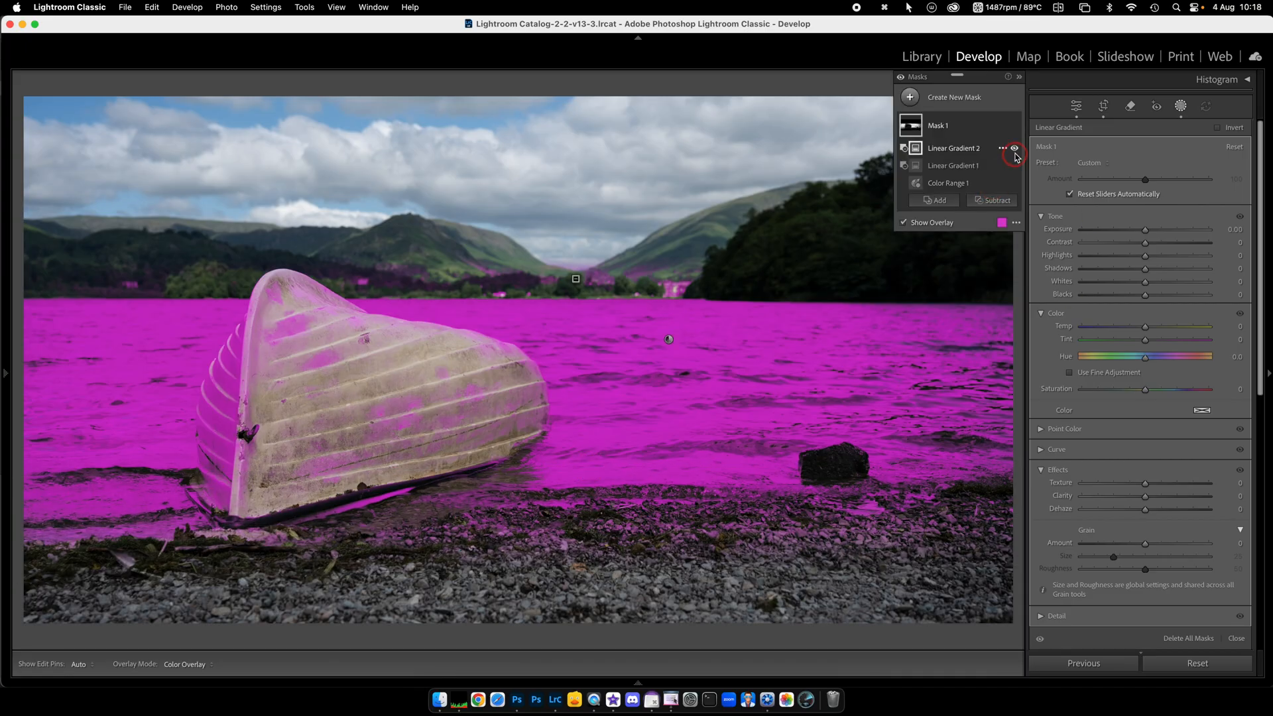
Step: Set the water mask's Clarity to 41 and Saturation to −45
{"action": "left_click", "coordinate": [1145, 495]}
{"action": "left_click_drag", "start_coordinate": [1146, 496], "coordinate": [1170, 495]}
{"action": "left_click", "coordinate": [1138, 326]}
{"action": "left_click", "coordinate": [1143, 399]}
{"action": "left_click_drag", "start_coordinate": [1145, 399], "coordinate": [1119, 393]}
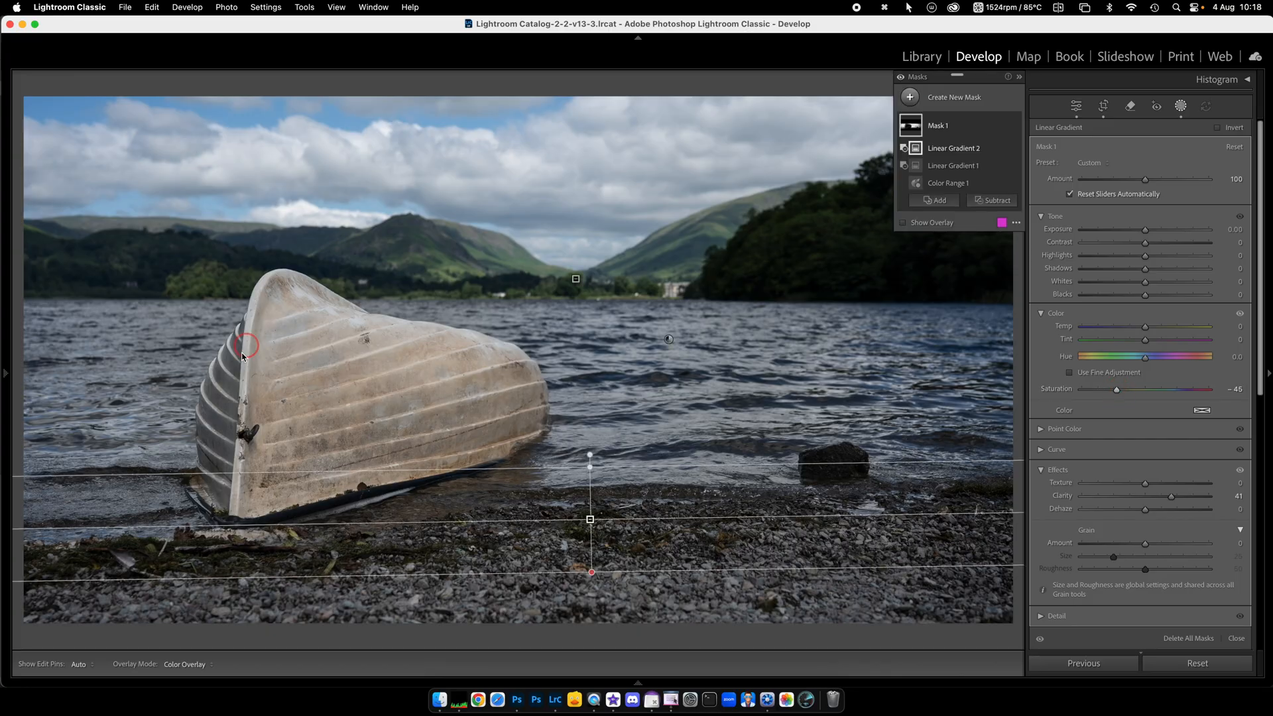
Step: Subtract the boat's shaded grey side from the water mask with a brush, and check the coverage with the mask overlay
{"action": "left_click", "coordinate": [1173, 108]}
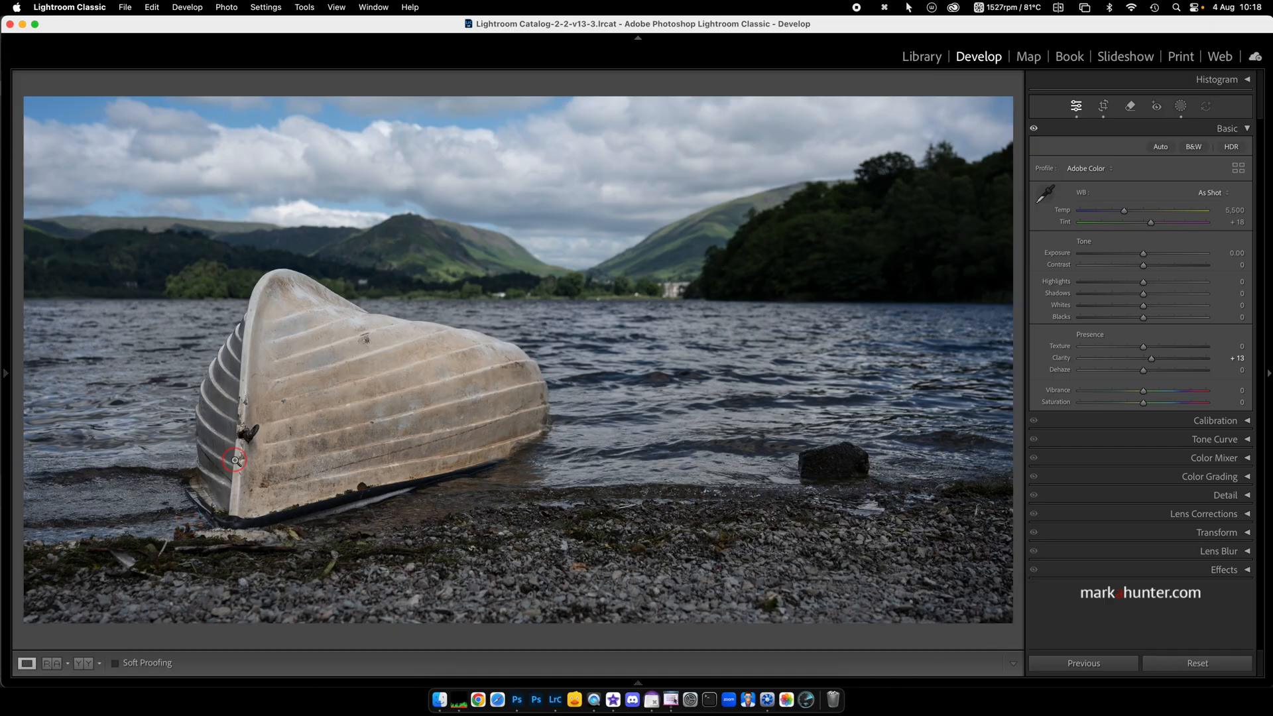
{"action": "left_click", "coordinate": [1181, 106]}
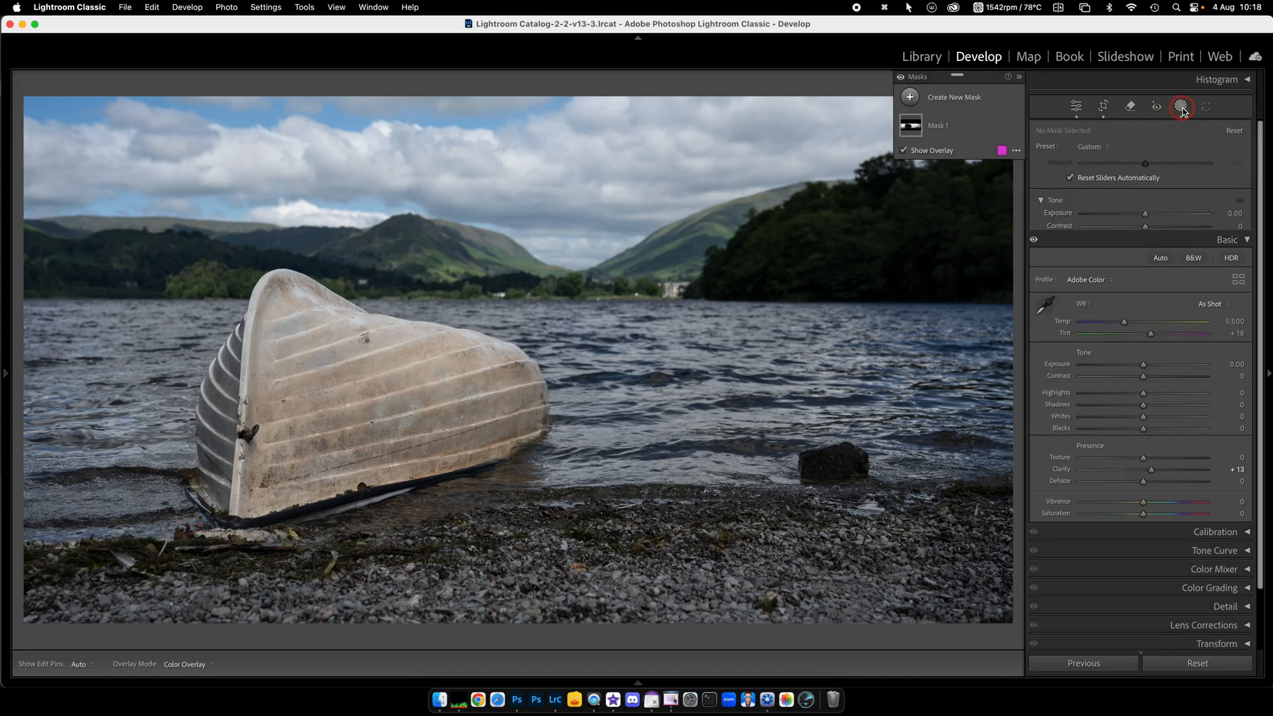
{"action": "left_click", "coordinate": [958, 133]}
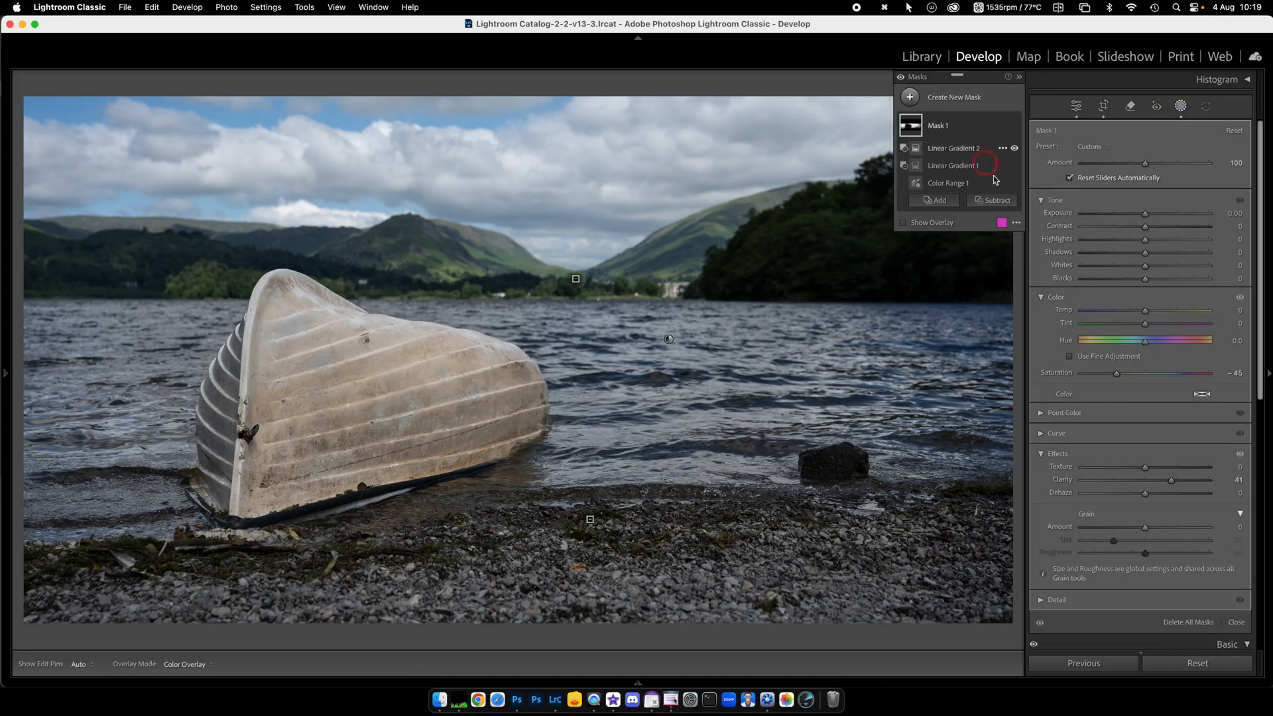
{"action": "left_click", "coordinate": [996, 202]}
{"action": "left_click", "coordinate": [1001, 335]}
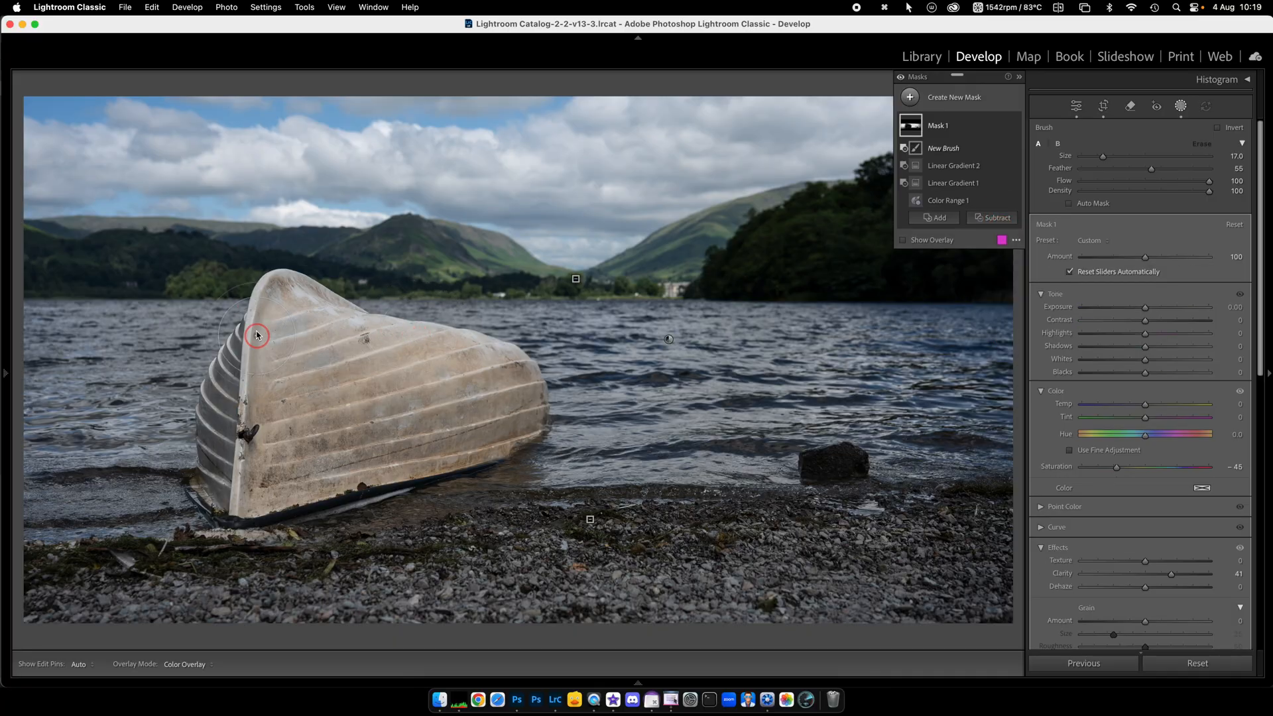
{"action": "key", "text": "h"}
{"action": "mouse_move", "coordinate": [220, 376]}
{"action": "left_mouse_down"}
{"action": "mouse_move", "coordinate": [211, 508]}
{"action": "mouse_move", "coordinate": [248, 414]}
{"action": "mouse_move", "coordinate": [236, 473]}
{"action": "mouse_move", "coordinate": [251, 384]}
{"action": "mouse_move", "coordinate": [226, 460]}
{"action": "mouse_move", "coordinate": [233, 344]}
{"action": "mouse_move", "coordinate": [213, 385]}
{"action": "mouse_move", "coordinate": [205, 487]}
{"action": "mouse_move", "coordinate": [237, 428]}
{"action": "left_mouse_up"}
{"action": "key", "text": "h"}
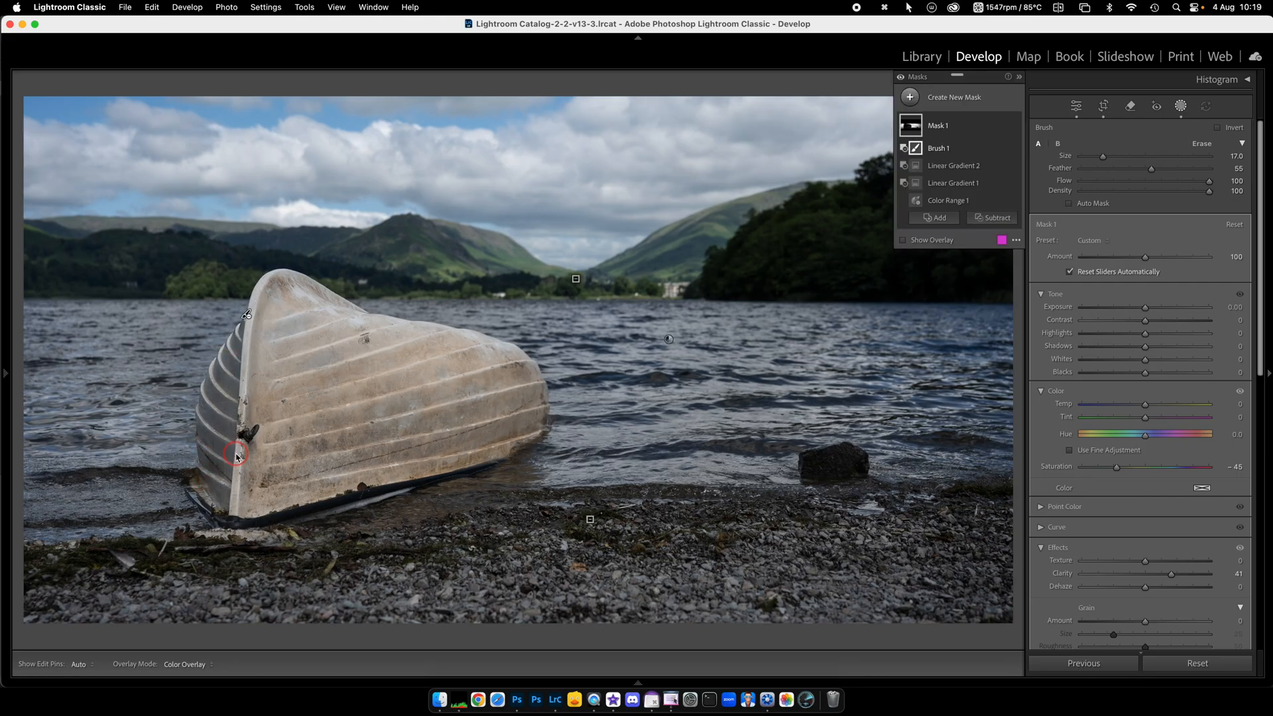
{"action": "key", "text": "o"}
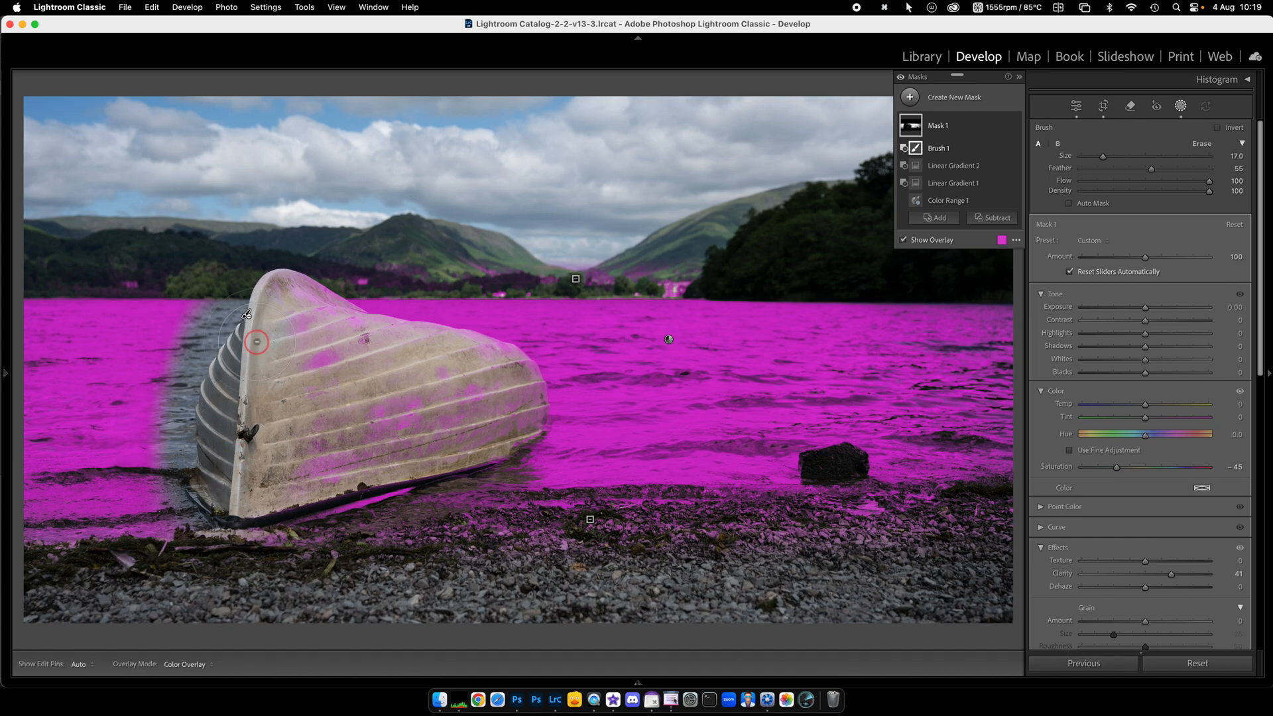
{"action": "key", "text": "o"}
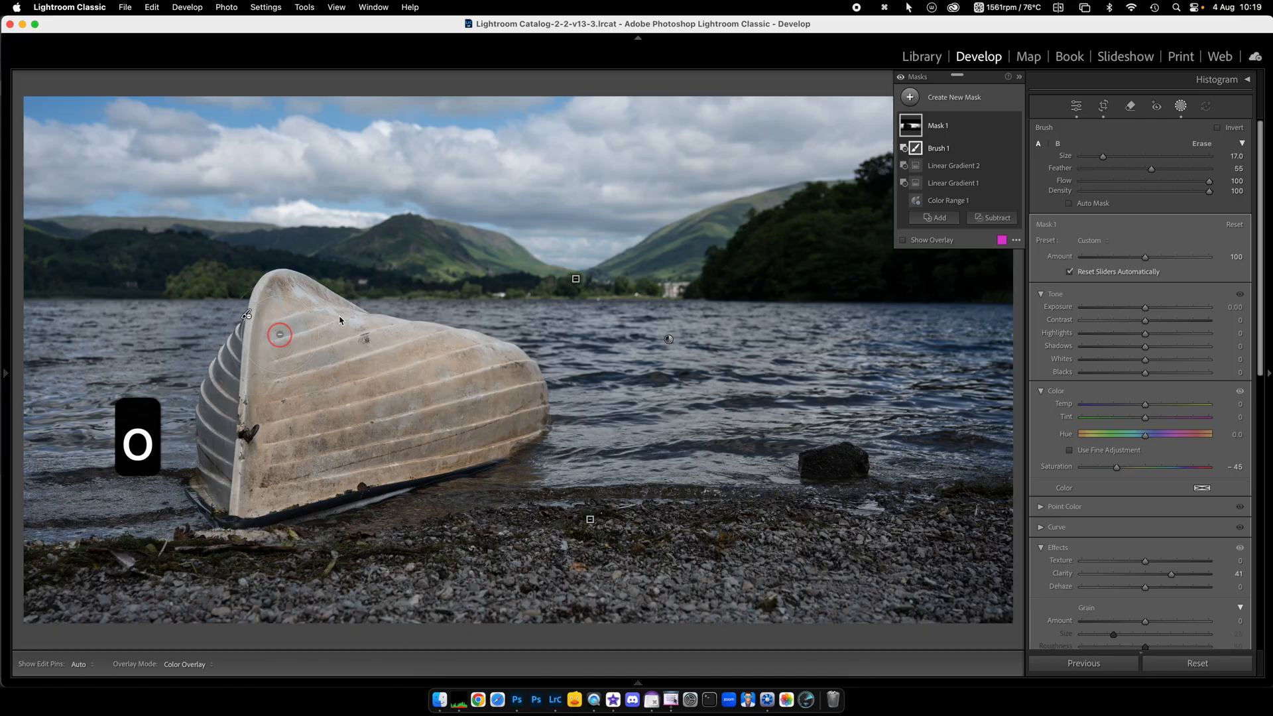
Step: Delete the linear gradient along the far shoreline from the mask so the sky is also adjusted, and close masking
{"action": "left_click", "coordinate": [1180, 108]}
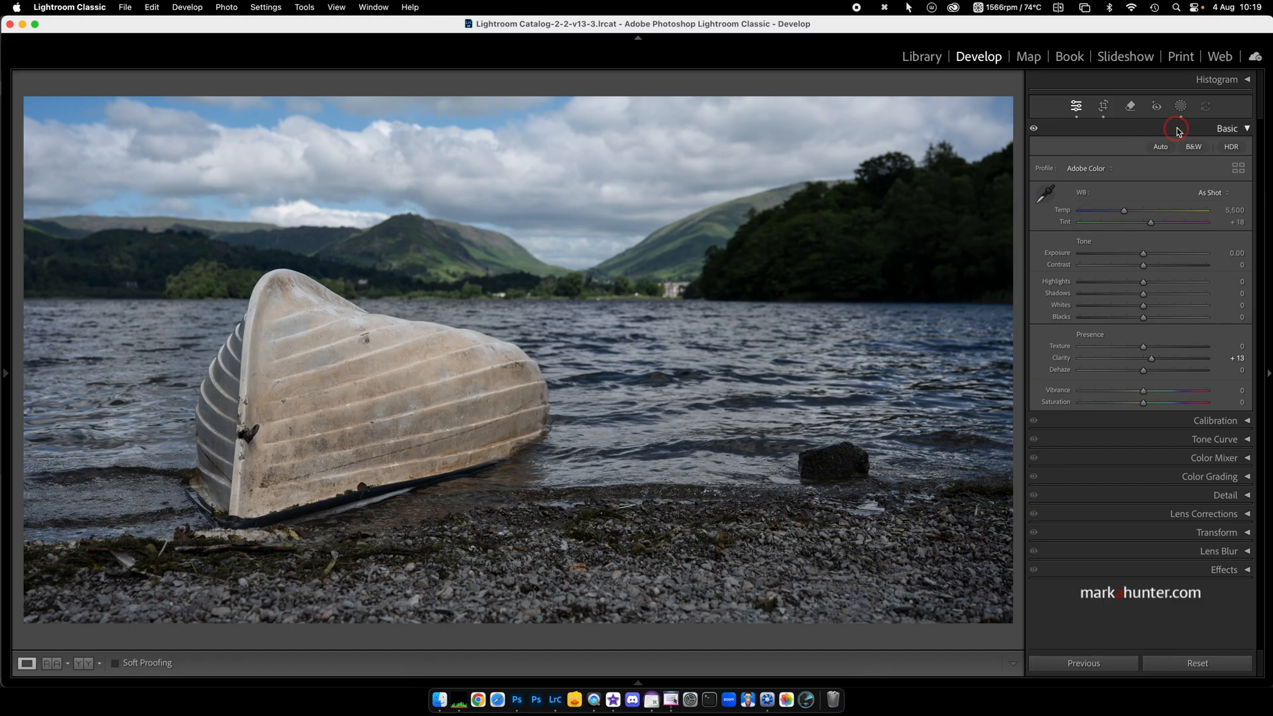
{"action": "left_click", "coordinate": [1180, 106]}
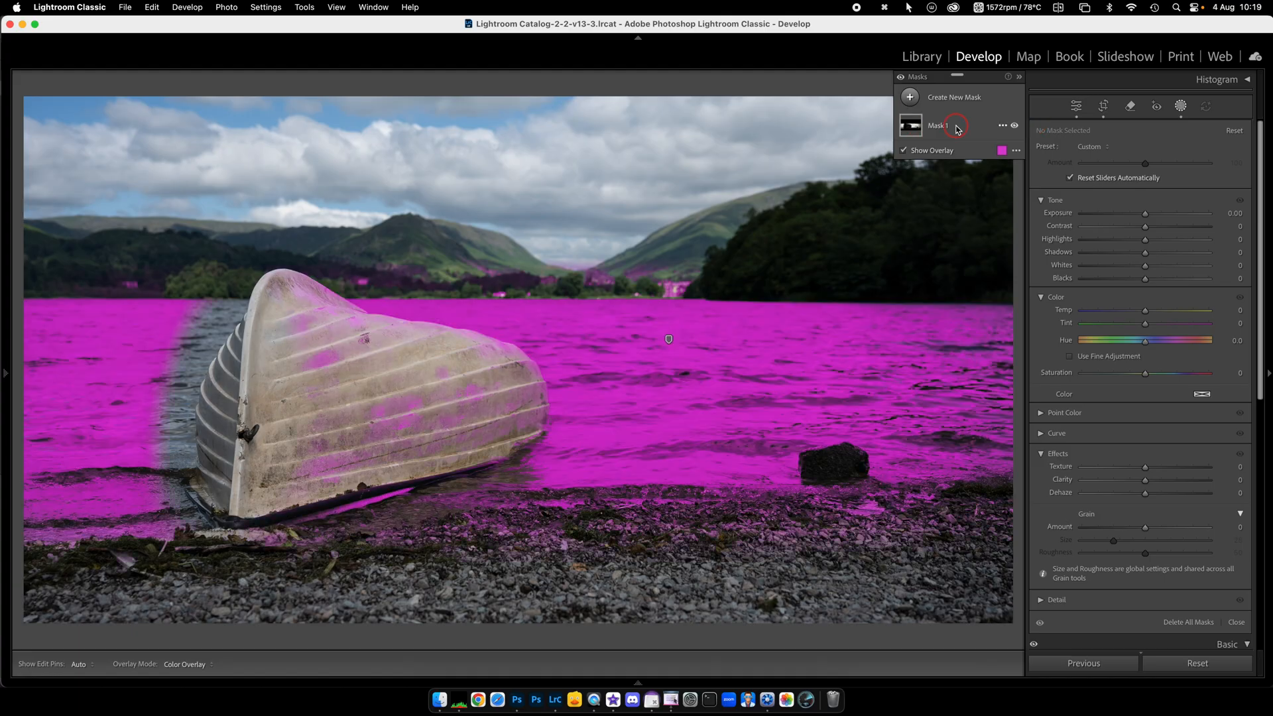
{"action": "left_click", "coordinate": [957, 127]}
{"action": "left_click", "coordinate": [948, 202]}
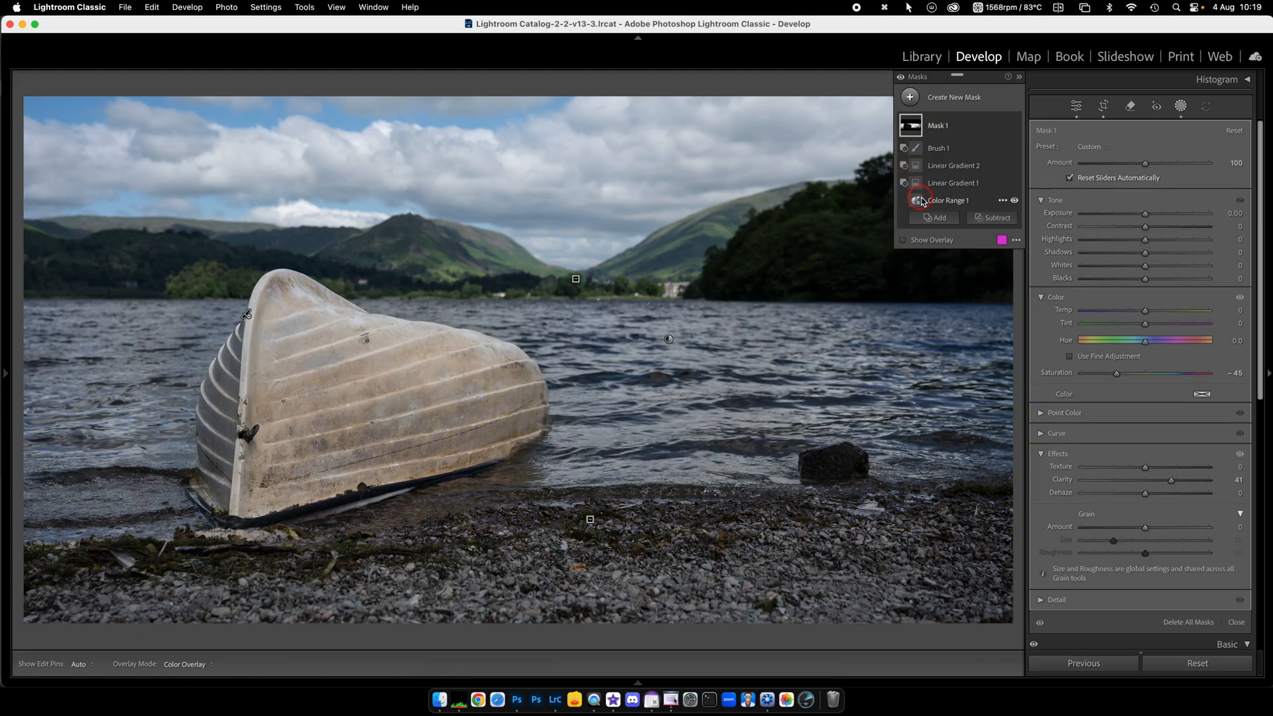
{"action": "left_click", "coordinate": [955, 187]}
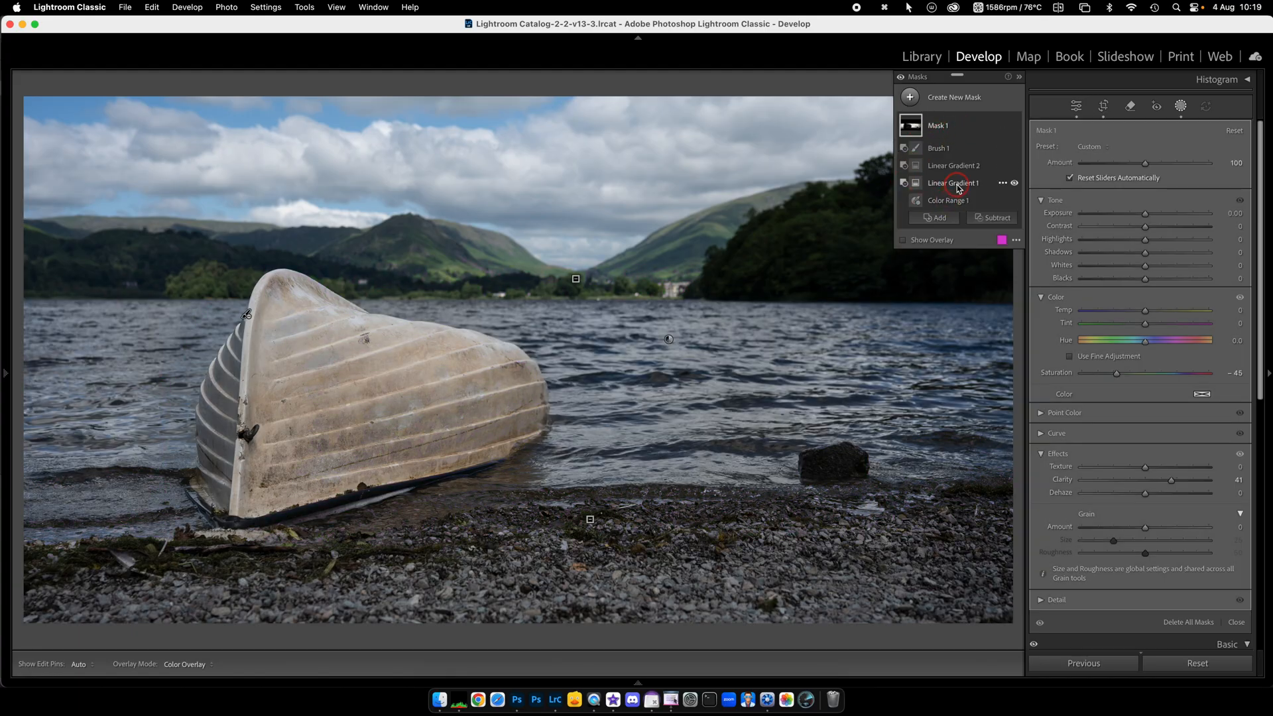
{"action": "left_click", "coordinate": [958, 188]}
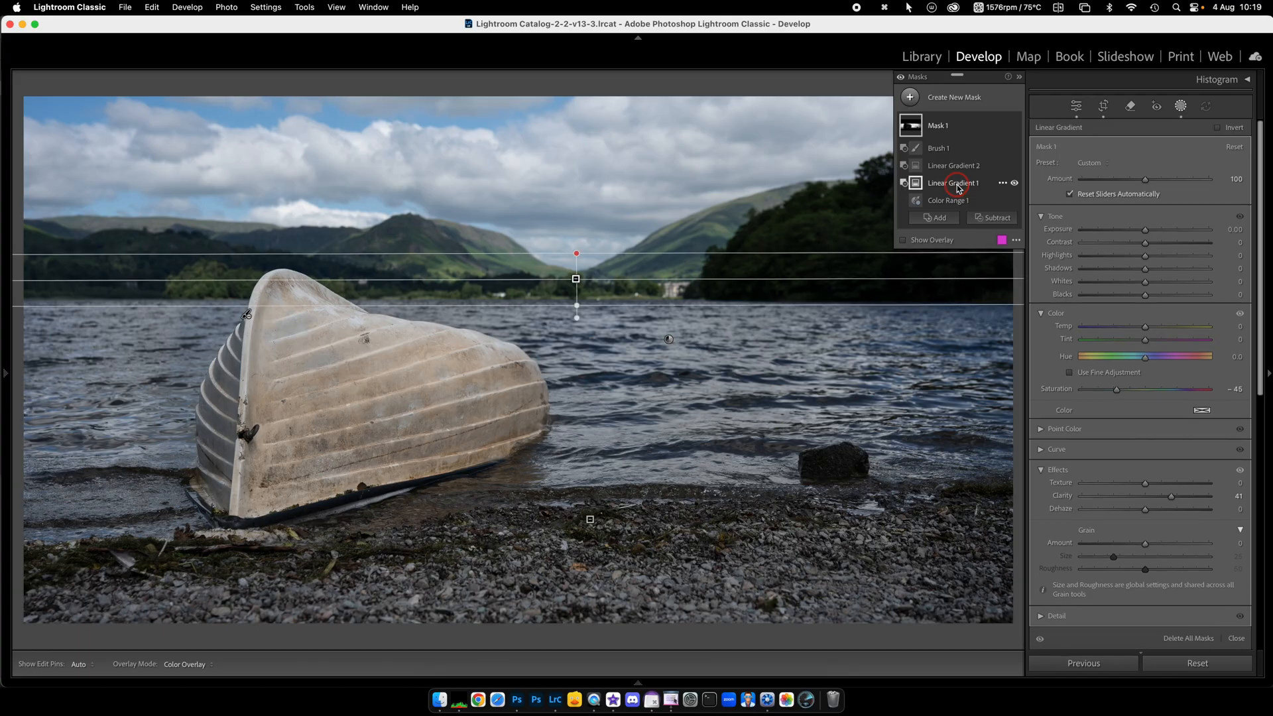
{"action": "key", "text": "BackSpace"}
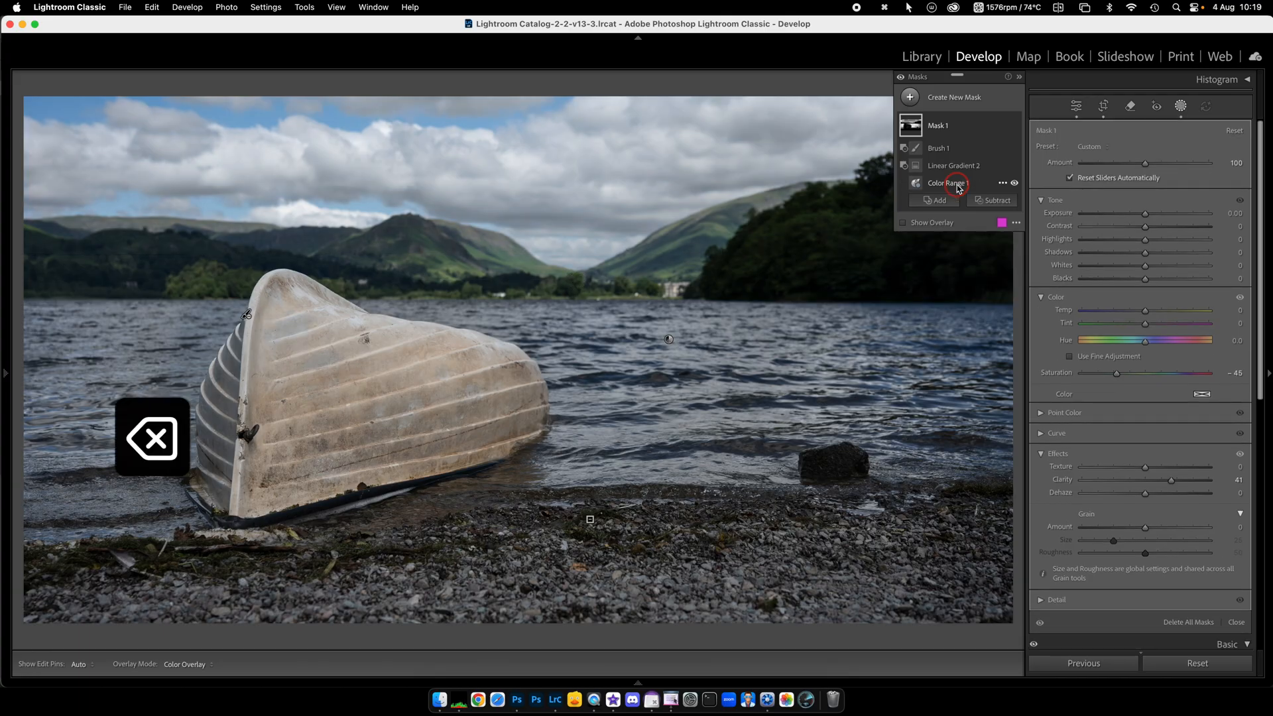
{"action": "left_click", "coordinate": [957, 164]}
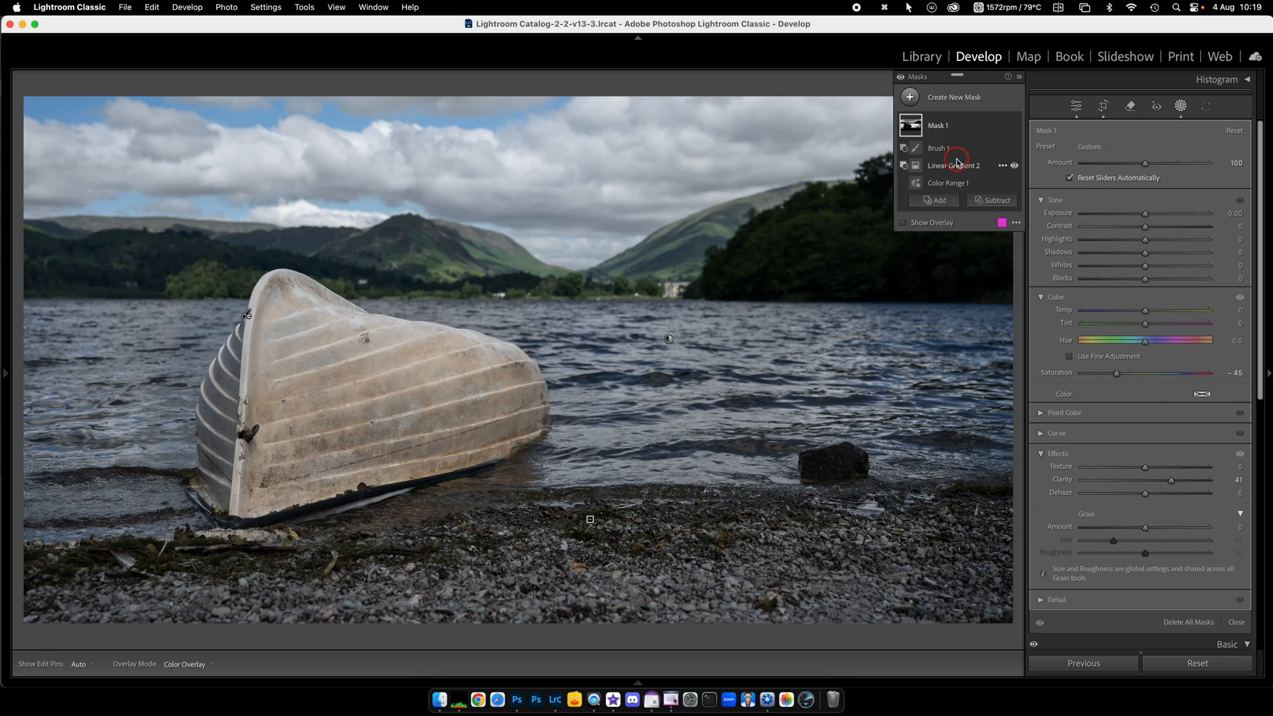
{"action": "left_click", "coordinate": [978, 185]}
{"action": "left_click", "coordinate": [1179, 107]}
{"action": "left_click", "coordinate": [1180, 107]}
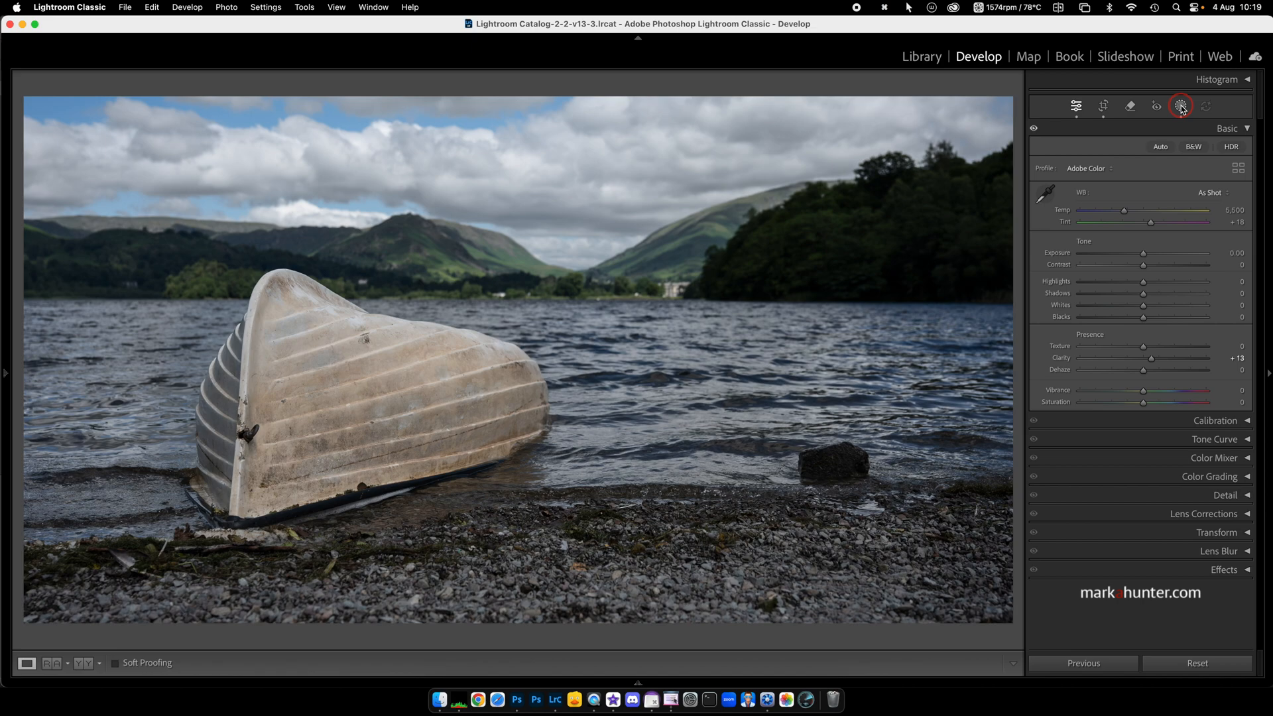
Step: Switch to the yellow aeroplane photo and create a Color Range mask sampled from the plane's bright yellow fuselage
{"action": "key", "text": "Right"}
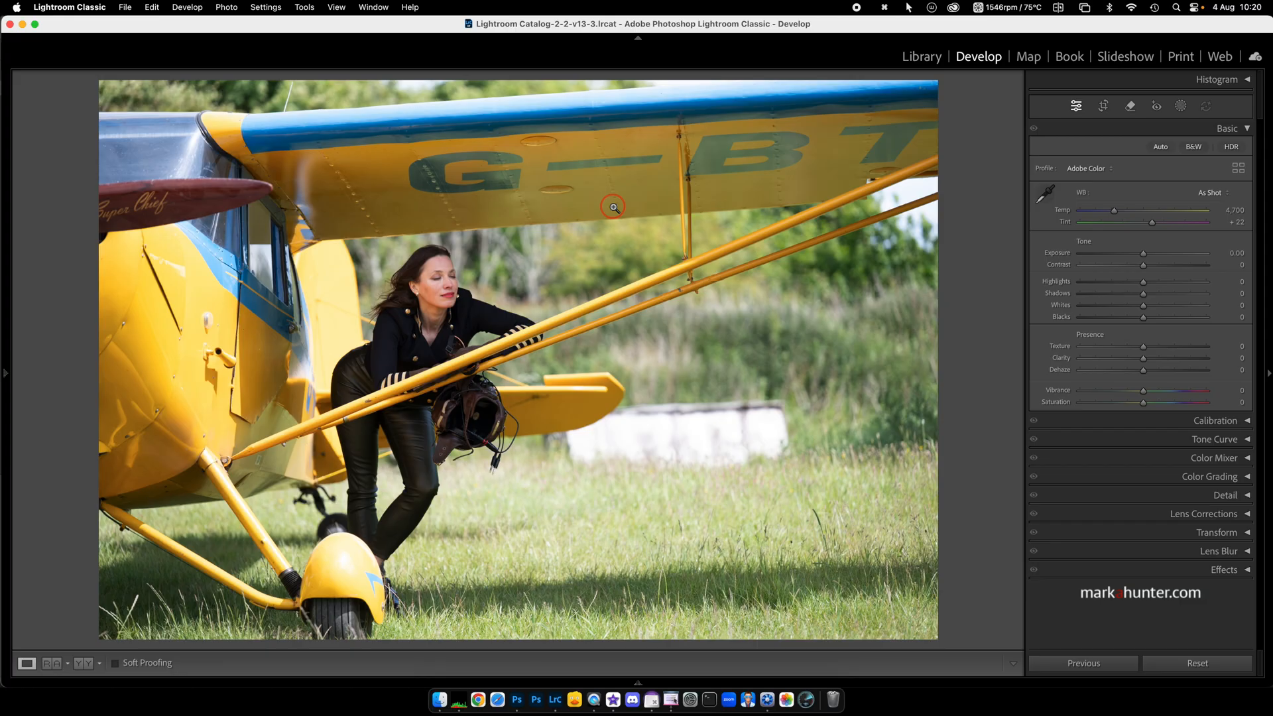
{"action": "left_click", "coordinate": [1181, 107]}
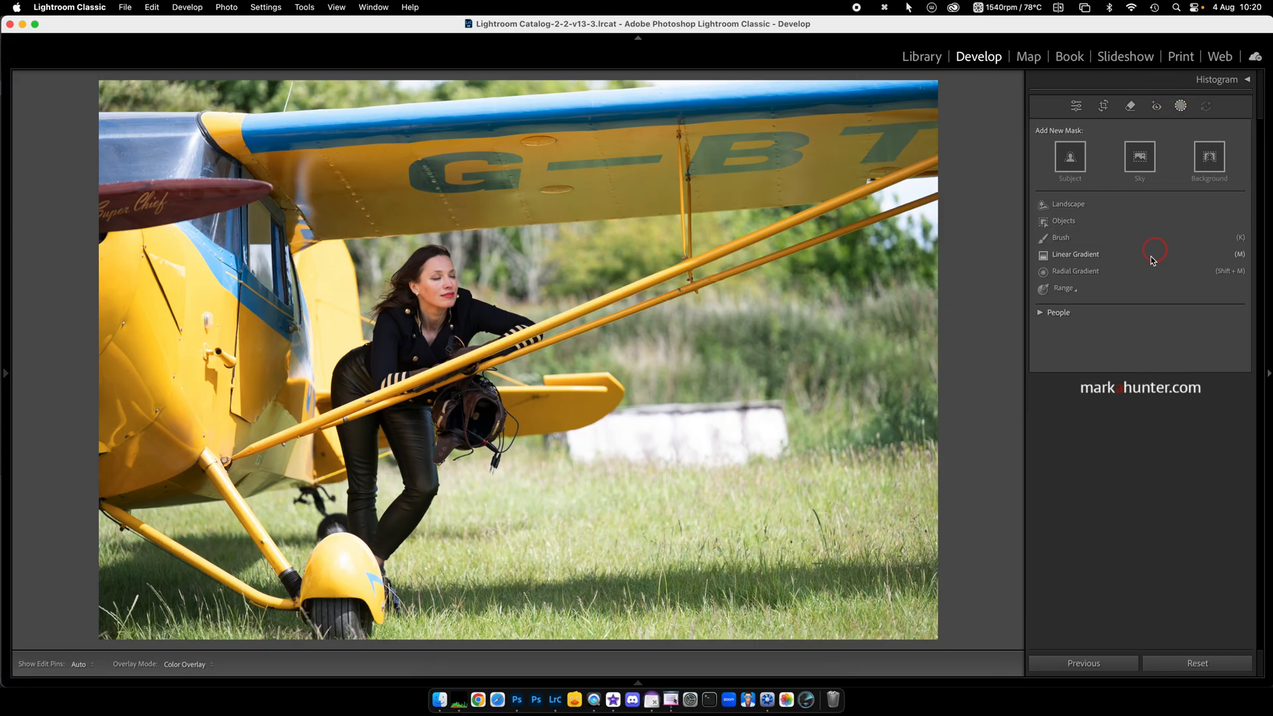
{"action": "left_click", "coordinate": [1063, 289]}
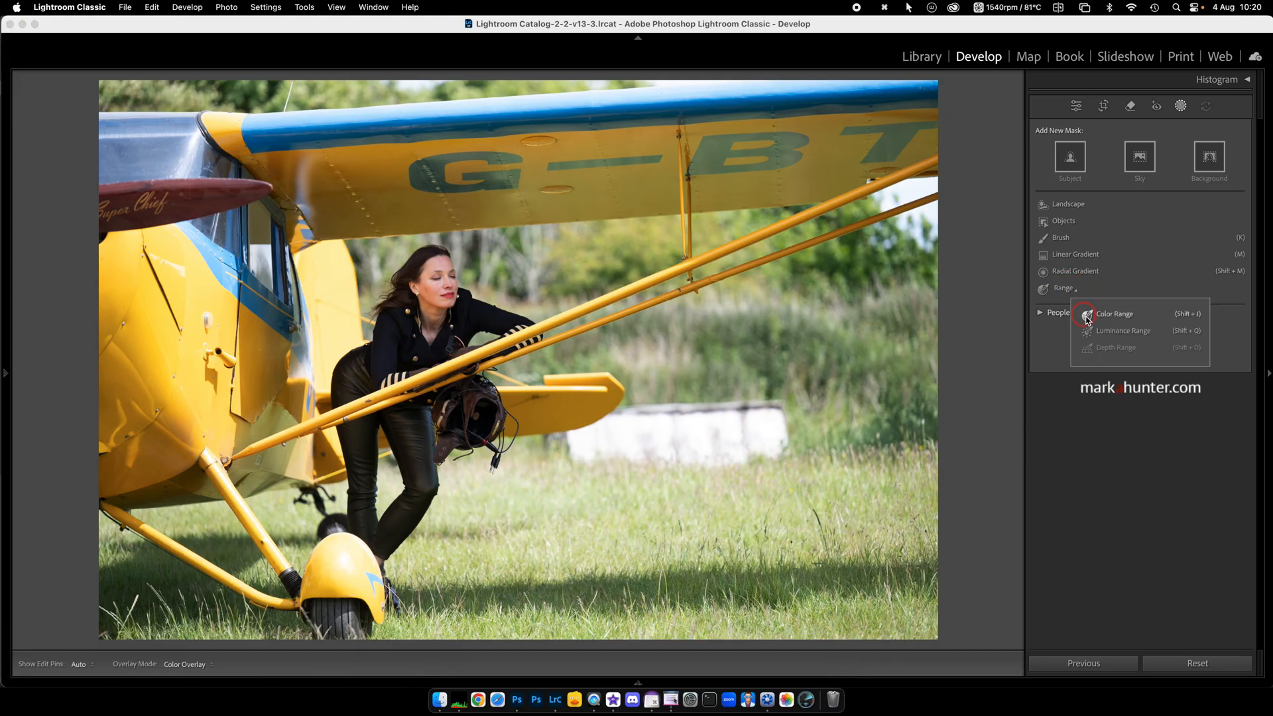
{"action": "left_click", "coordinate": [1114, 314]}
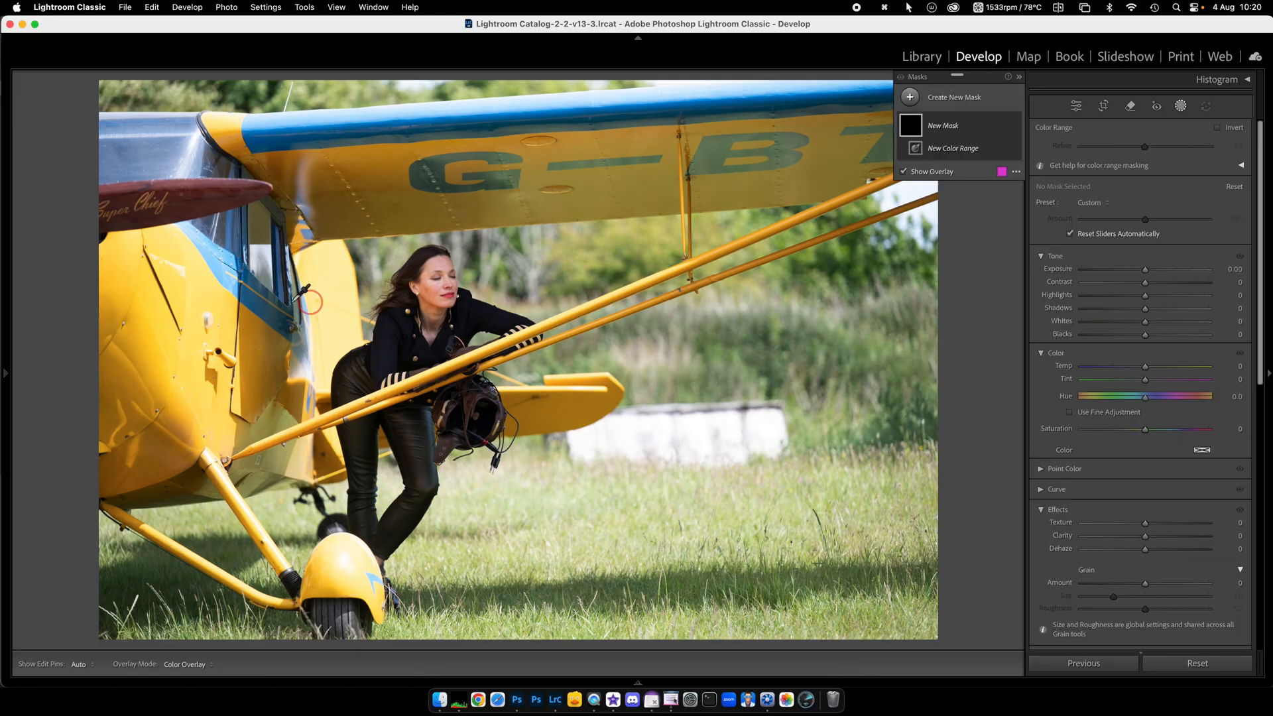
{"action": "left_click", "coordinate": [176, 344]}
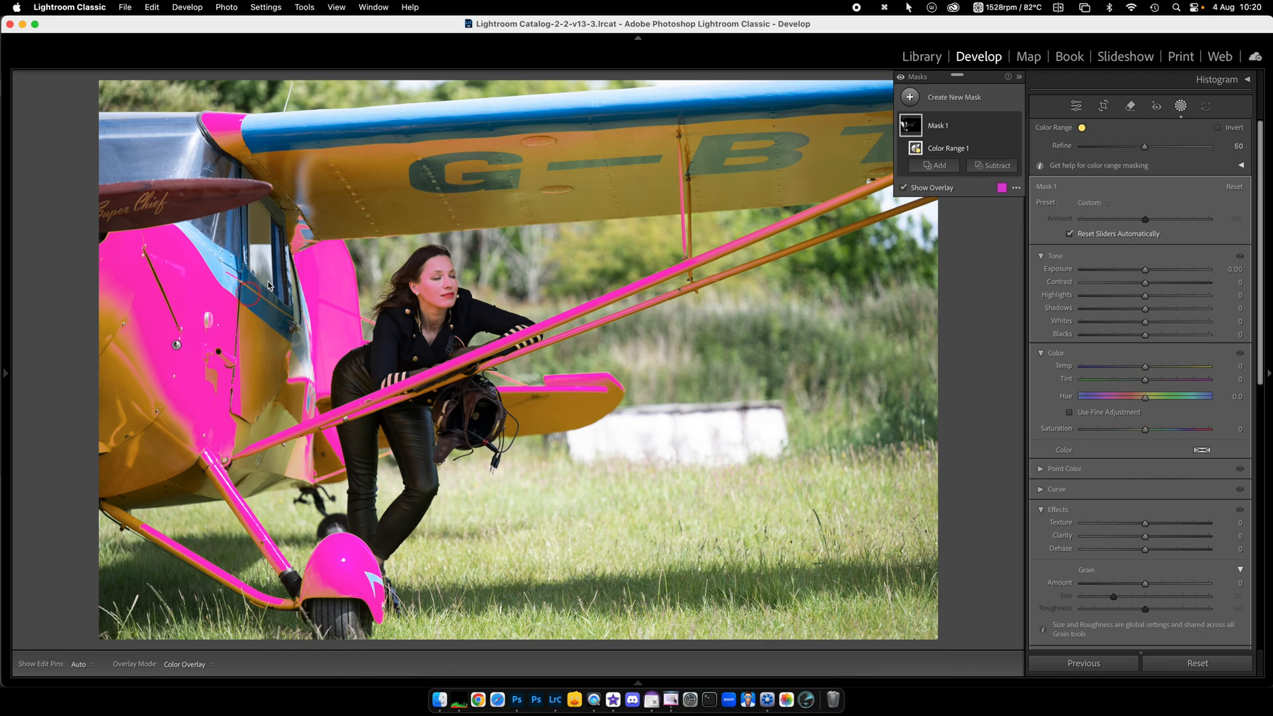
Step: Resample the color range from the wing's shaded underside and again from the bright fuselage to compare coverage, and hide the overlay
{"action": "left_click", "coordinate": [407, 206]}
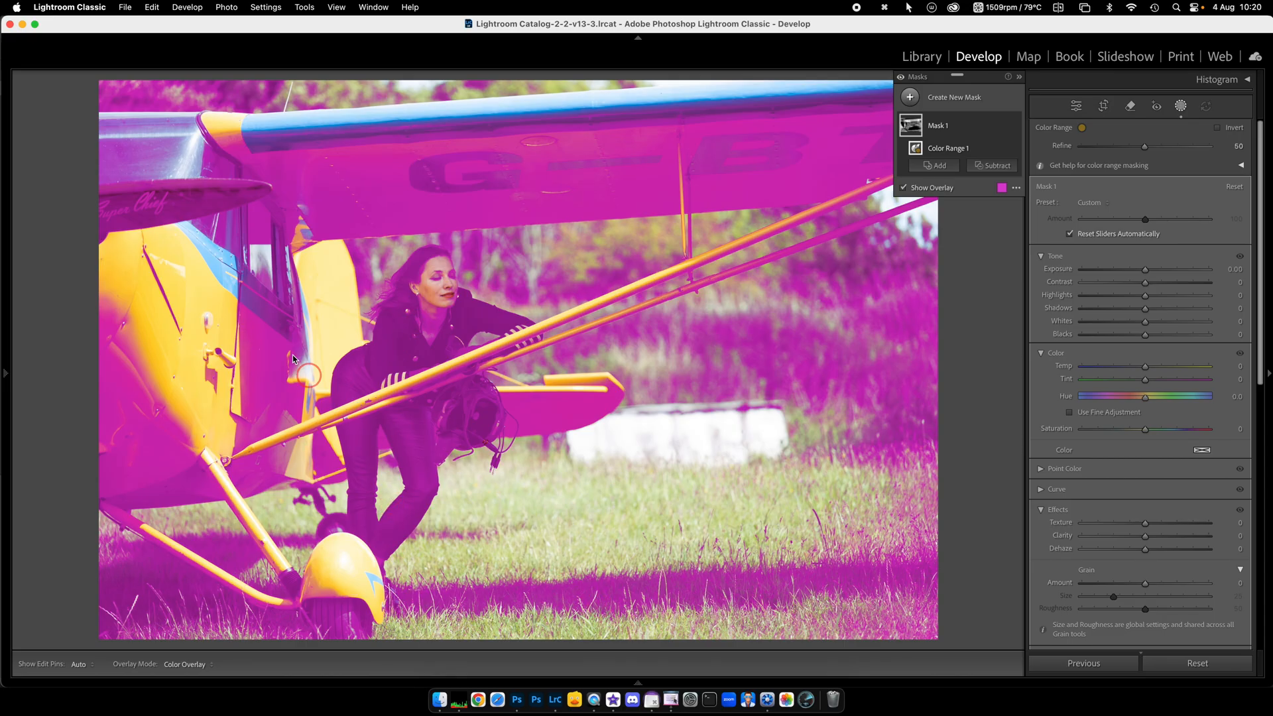
{"action": "left_click", "coordinate": [181, 281]}
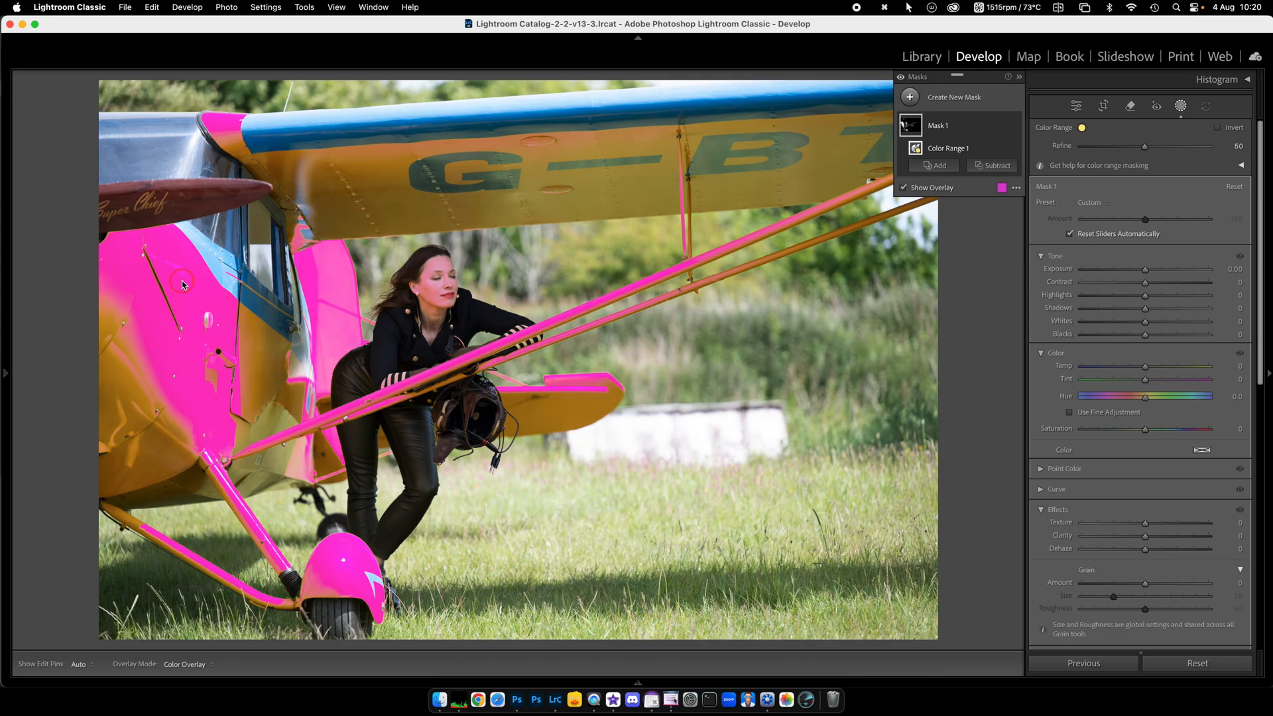
{"action": "left_click", "coordinate": [903, 189]}
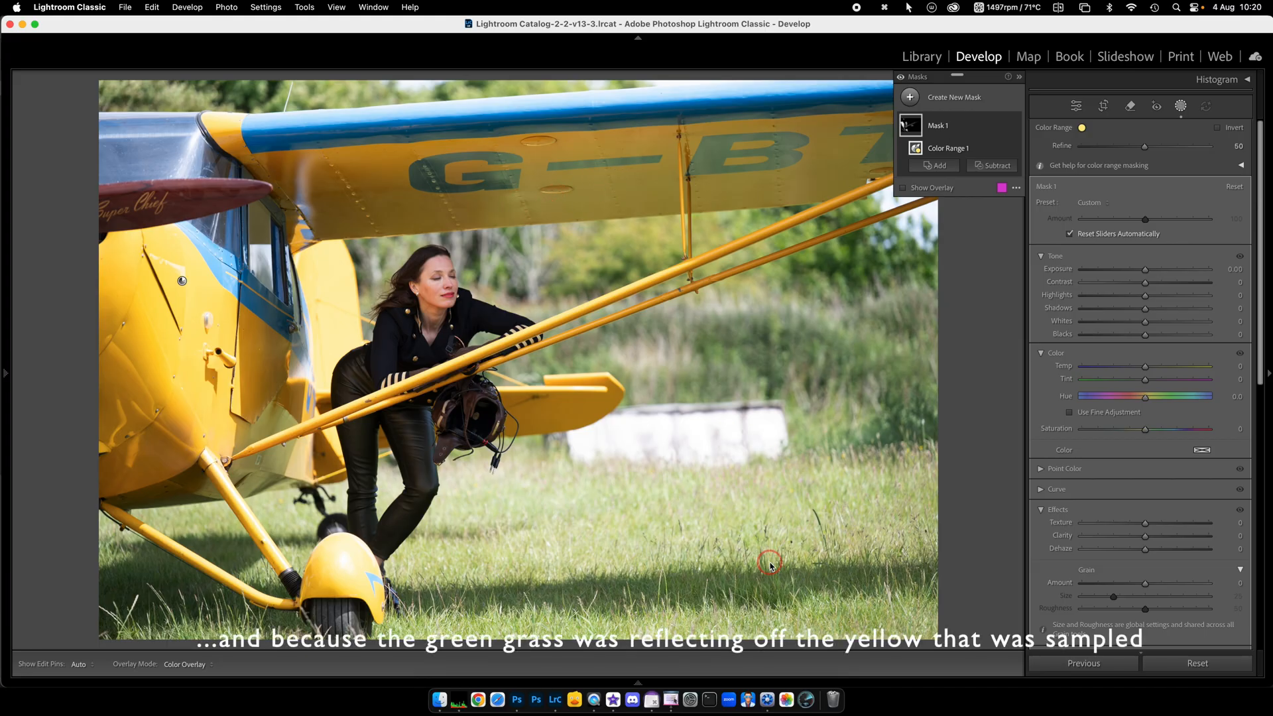
Step: Sample the wing's shaded yellow underside for the color range, show the mask overlay, and set Refine to 13
{"action": "left_click", "coordinate": [586, 177]}
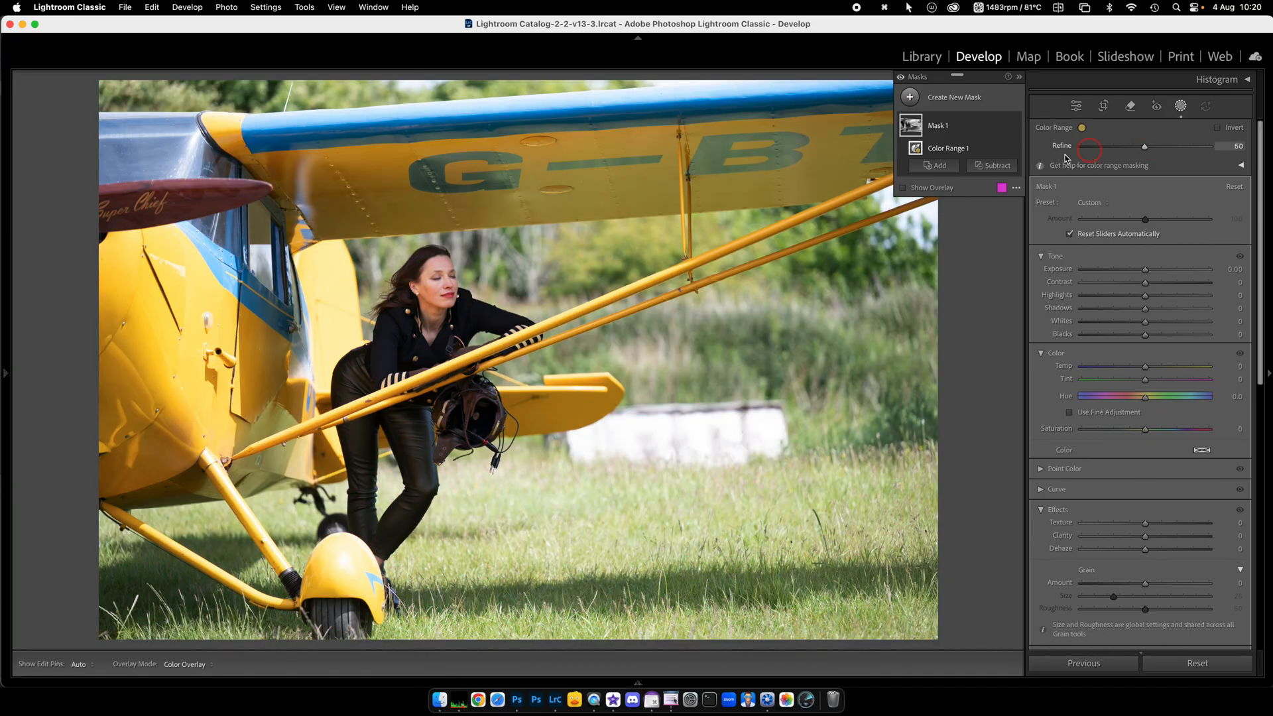
{"action": "left_click", "coordinate": [903, 188]}
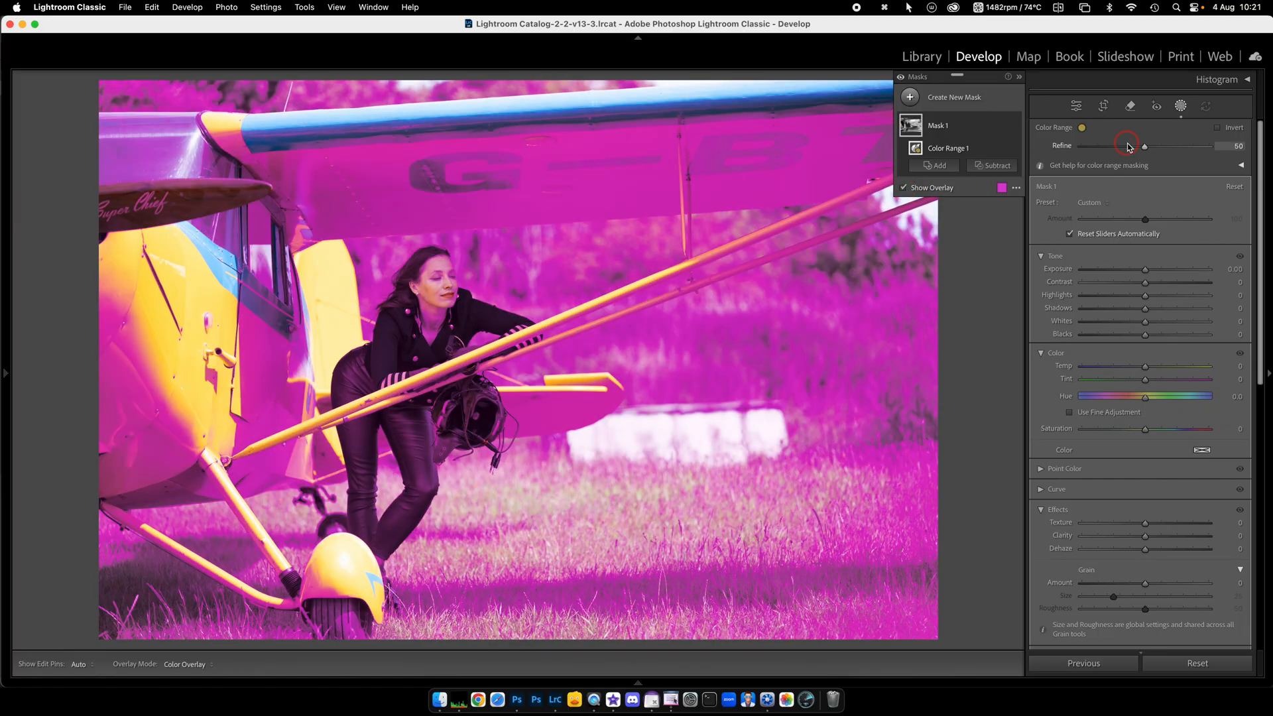
{"action": "left_click_drag", "start_coordinate": [1146, 149], "coordinate": [1095, 145]}
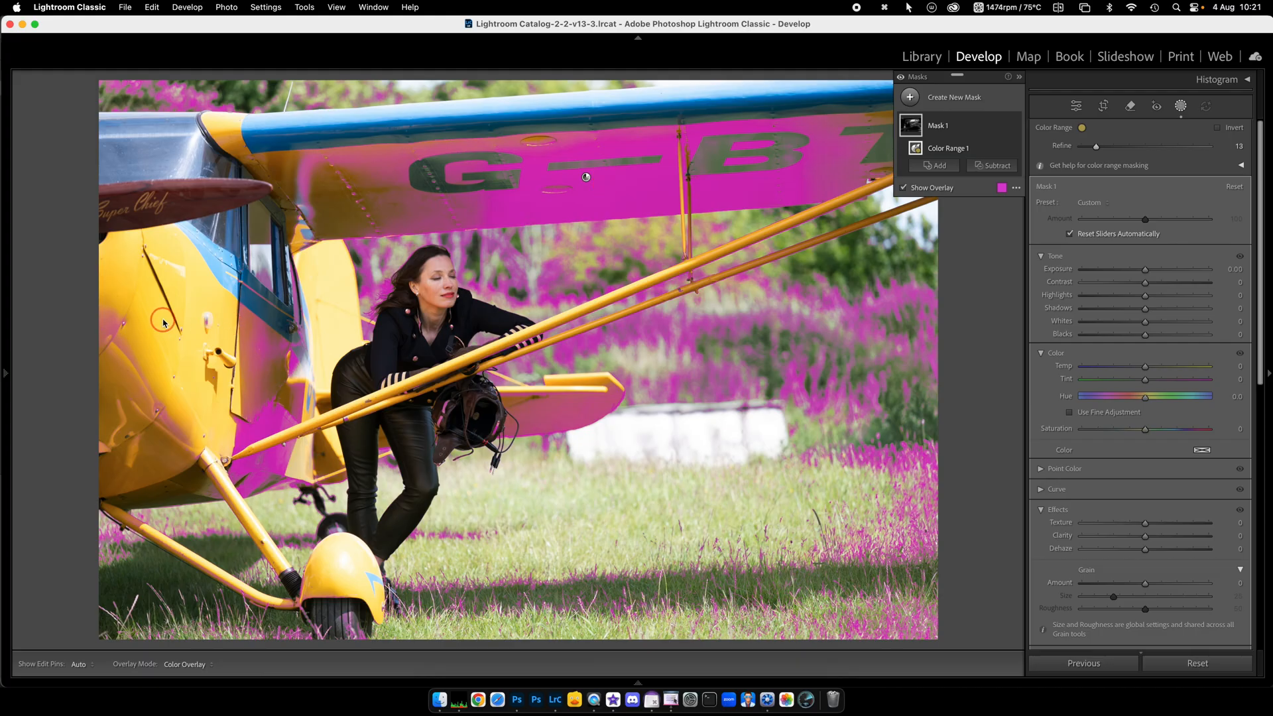
Step: Delete all masks from the aeroplane photo to clear the colour range selection
{"action": "left_click", "coordinate": [991, 167]}
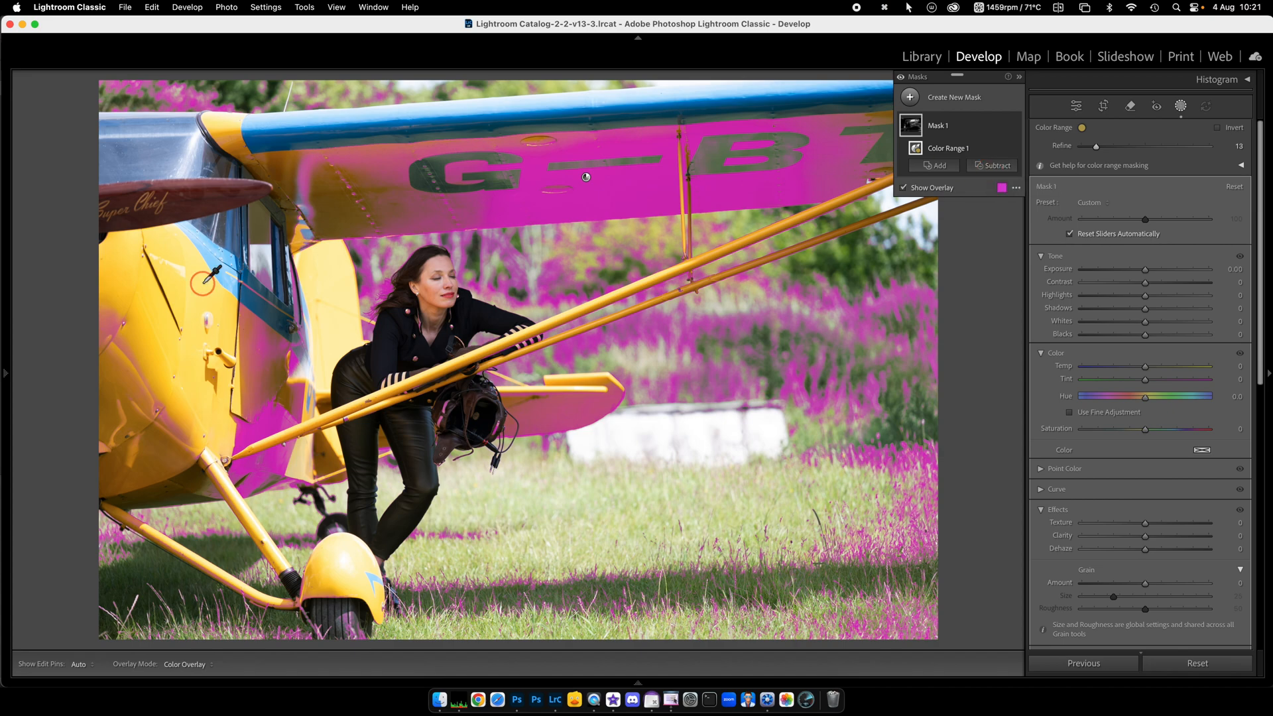
{"action": "left_click", "coordinate": [984, 167]}
{"action": "left_click", "coordinate": [1003, 133]}
{"action": "left_click", "coordinate": [1003, 127]}
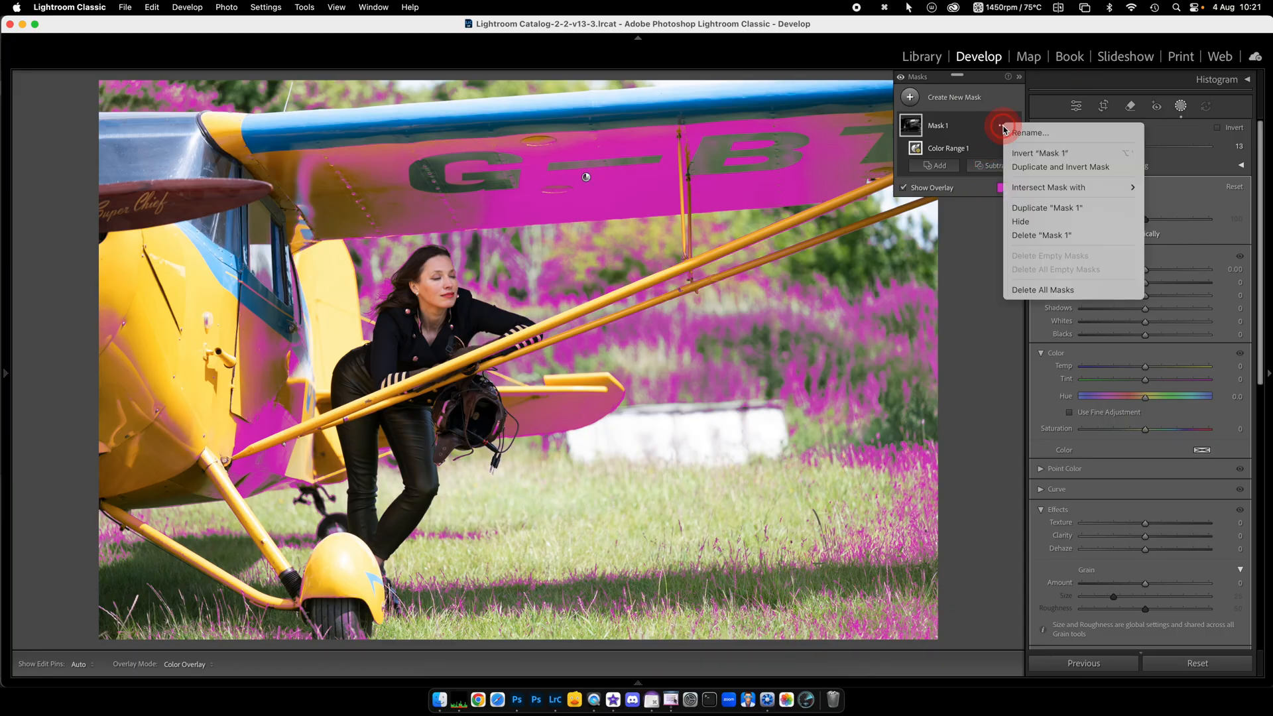
{"action": "left_click", "coordinate": [1024, 290]}
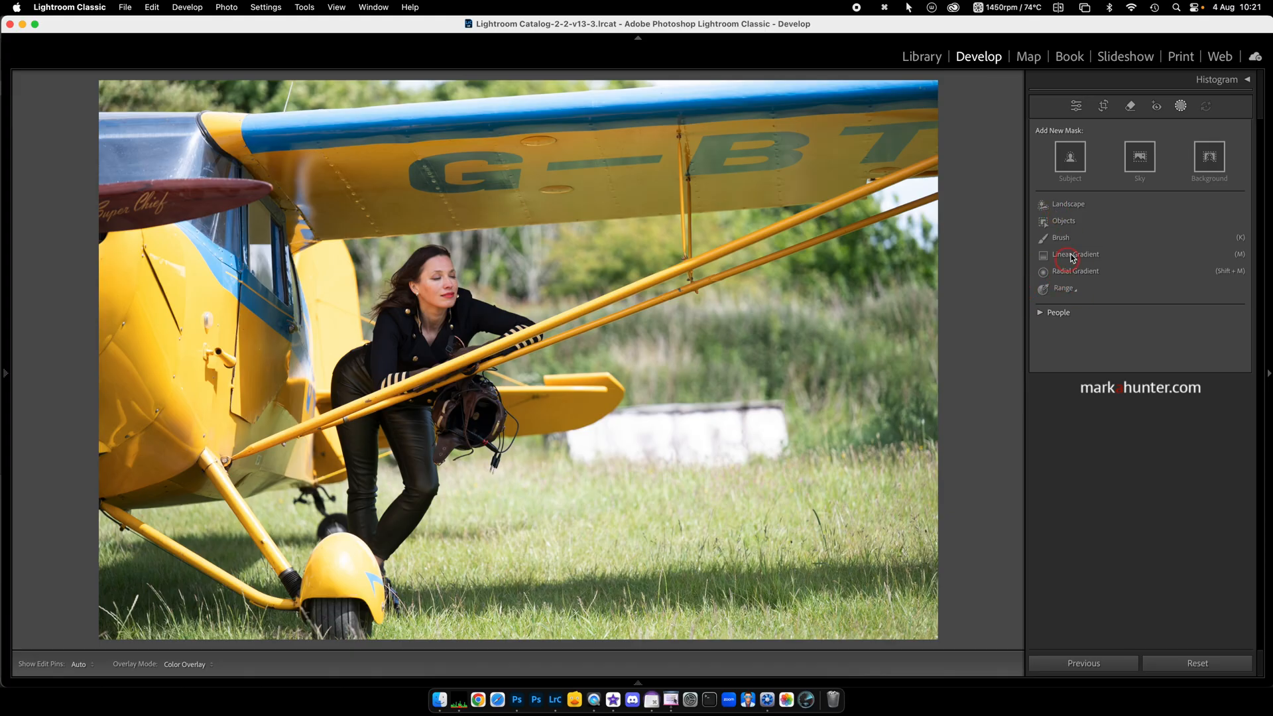
Step: Try an Objects mask painted over the wing root and wing, and delete all masks again
{"action": "left_click", "coordinate": [1072, 225]}
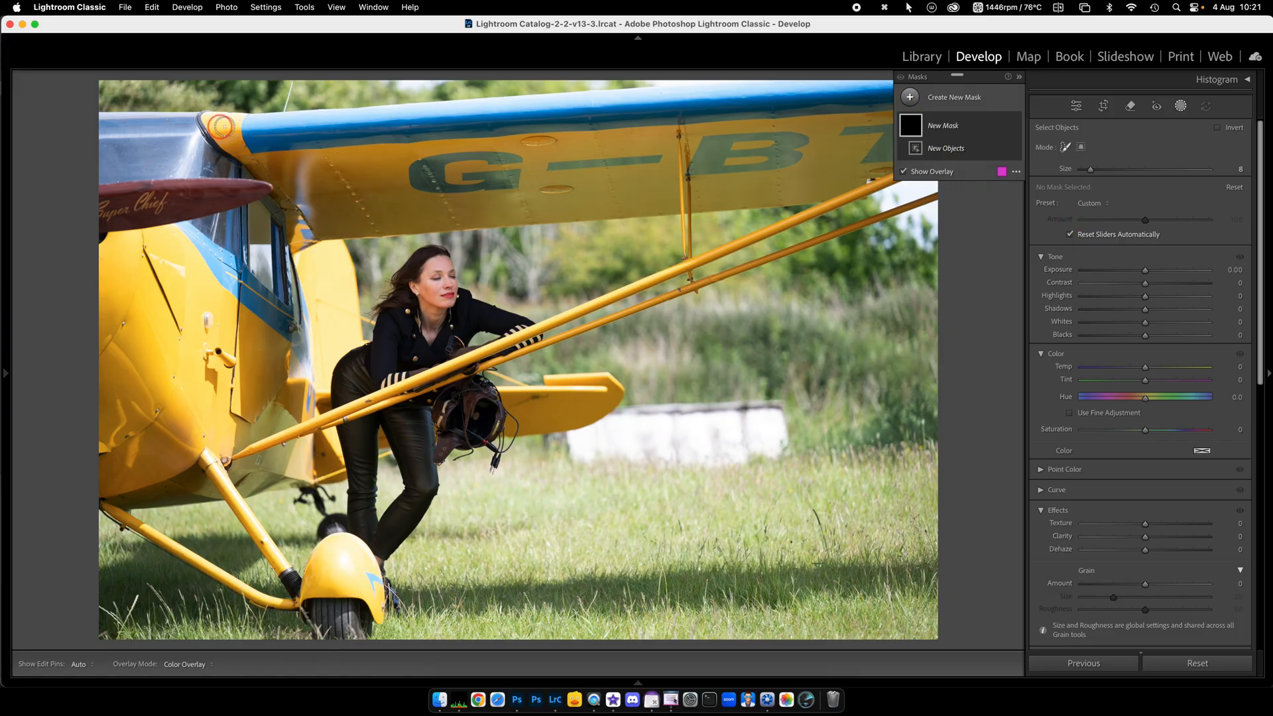
{"action": "mouse_move", "coordinate": [196, 120]}
{"action": "left_mouse_down"}
{"action": "mouse_move", "coordinate": [949, 88]}
{"action": "mouse_move", "coordinate": [952, 119]}
{"action": "mouse_move", "coordinate": [949, 188]}
{"action": "mouse_move", "coordinate": [328, 250]}
{"action": "mouse_move", "coordinate": [296, 250]}
{"action": "mouse_move", "coordinate": [236, 141]}
{"action": "mouse_move", "coordinate": [199, 133]}
{"action": "left_mouse_up"}
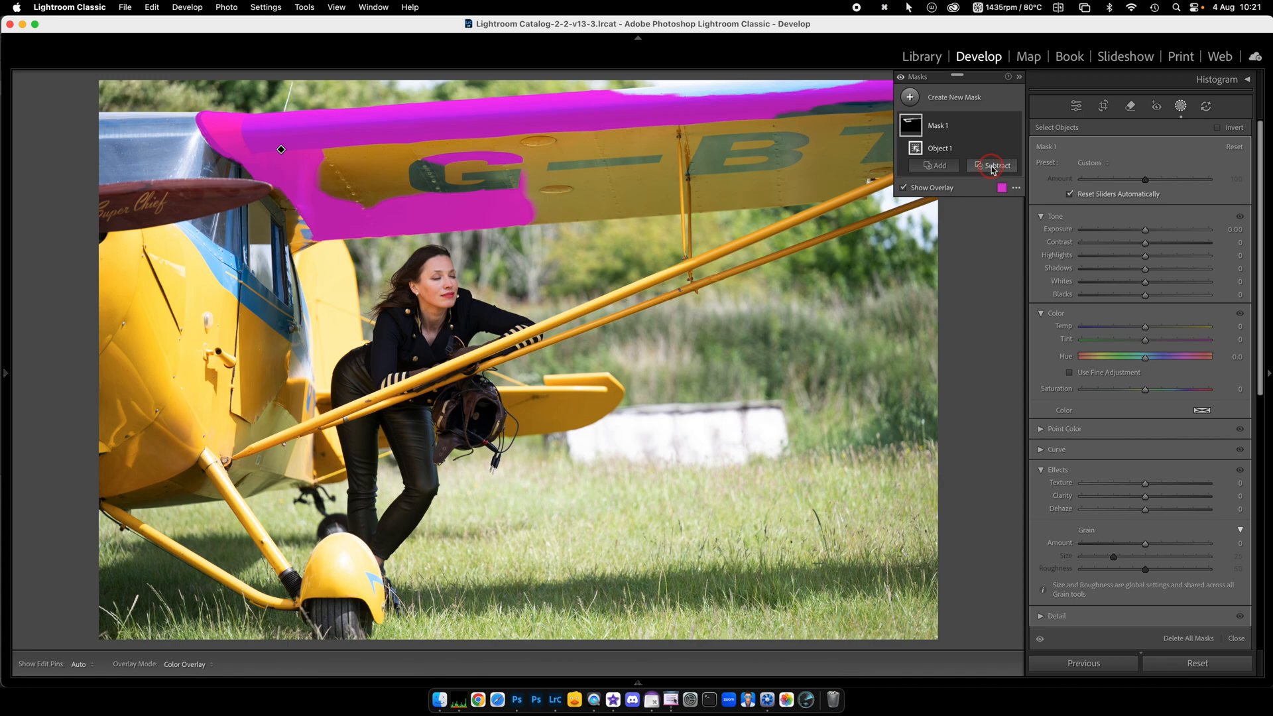
{"action": "left_click", "coordinate": [1001, 125]}
{"action": "left_click", "coordinate": [1049, 291]}
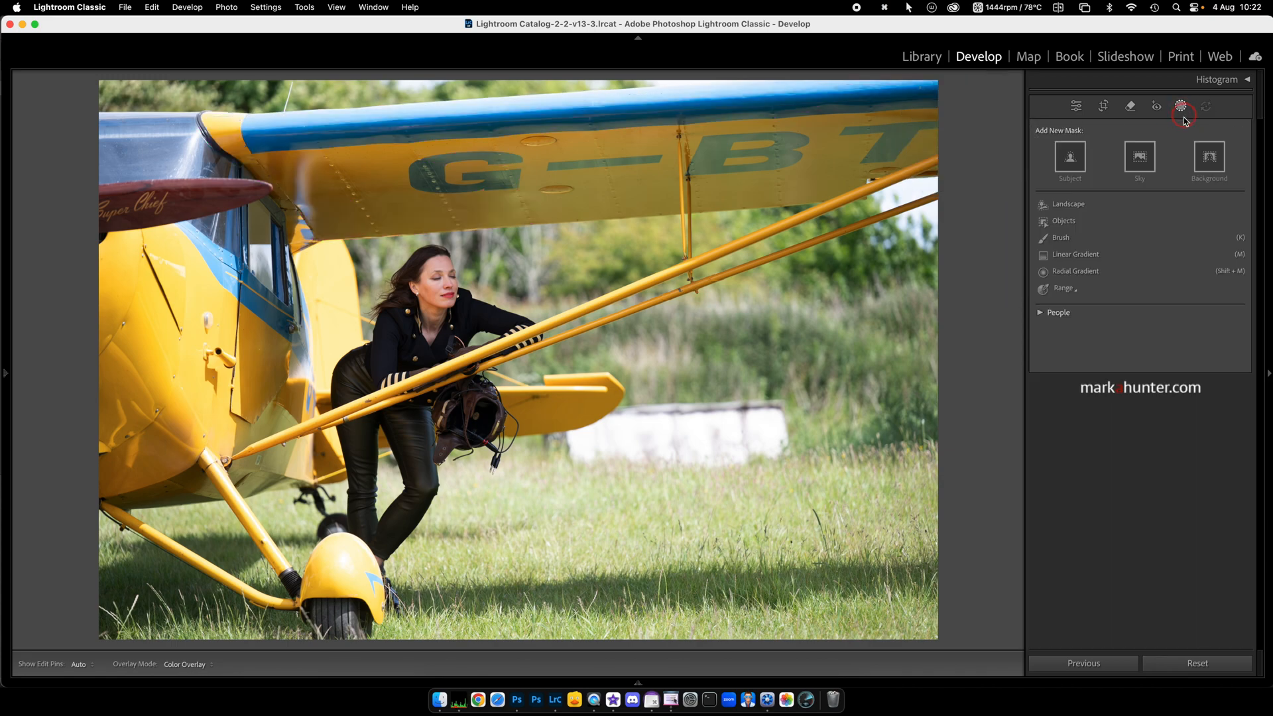
Step: Create a Linear Gradient mask drawn just outside the photo's right edge so that it covers the whole image
{"action": "left_click", "coordinate": [1076, 207]}
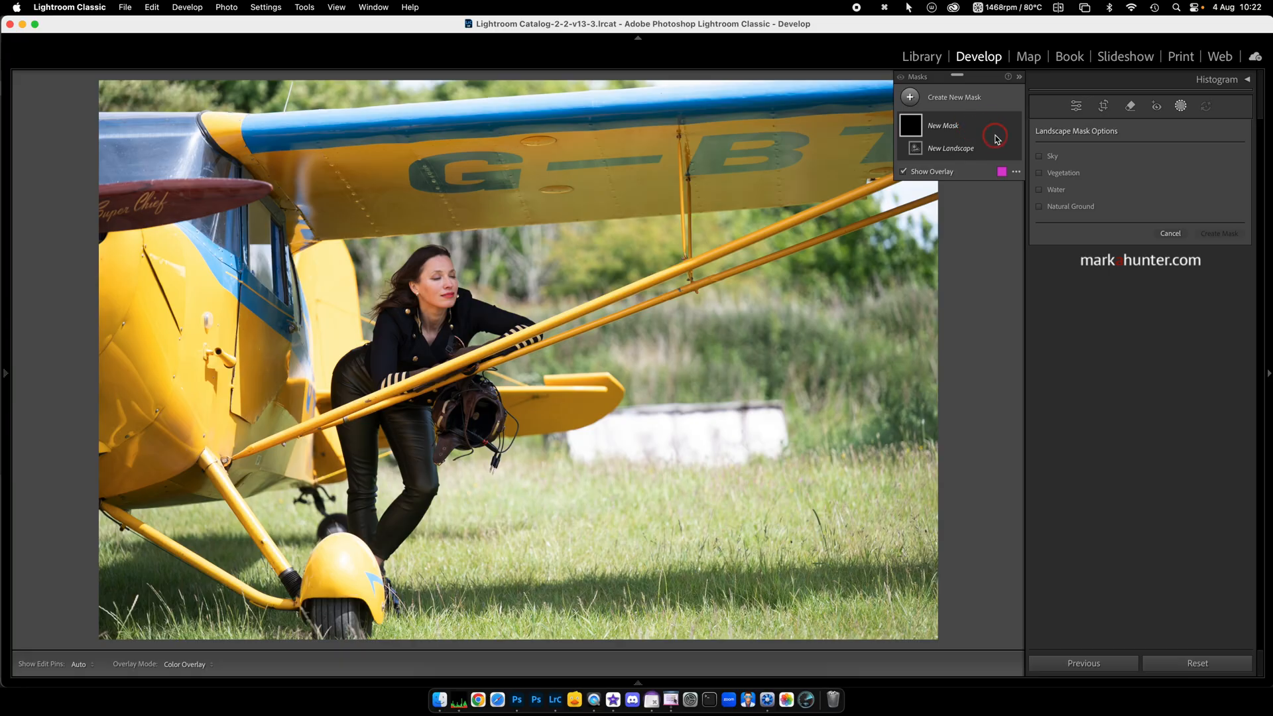
{"action": "left_click", "coordinate": [916, 99]}
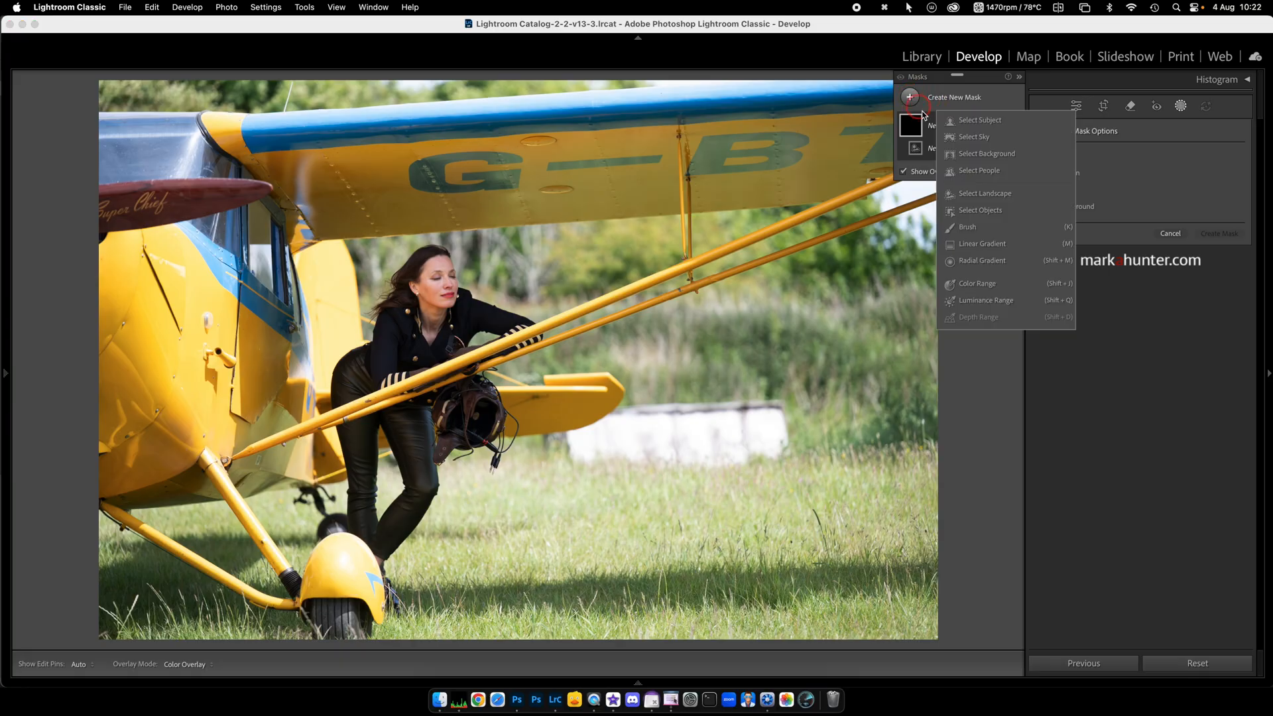
{"action": "left_click", "coordinate": [984, 245]}
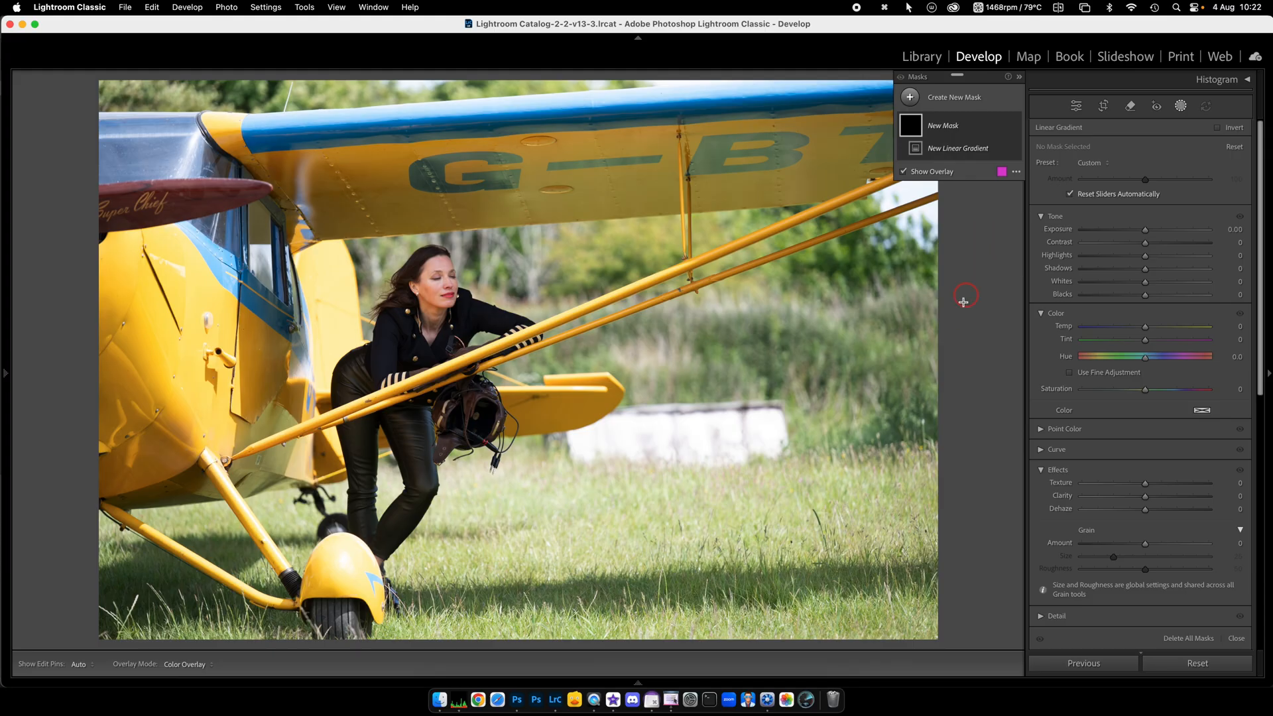
{"action": "left_click_drag", "start_coordinate": [954, 348], "coordinate": [973, 348]}
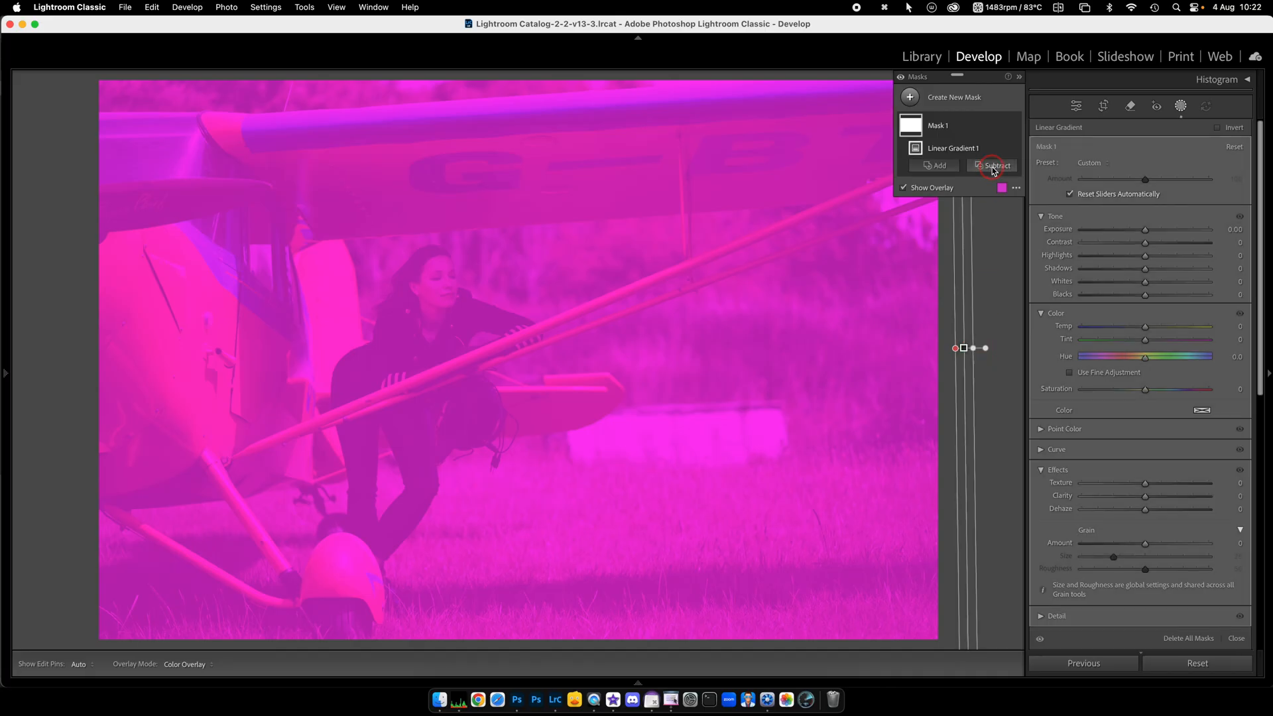
Step: Subtract the Landscape selections Sky, Vegetation, Water and Natural Ground from the gradient mask
{"action": "left_click", "coordinate": [992, 166]}
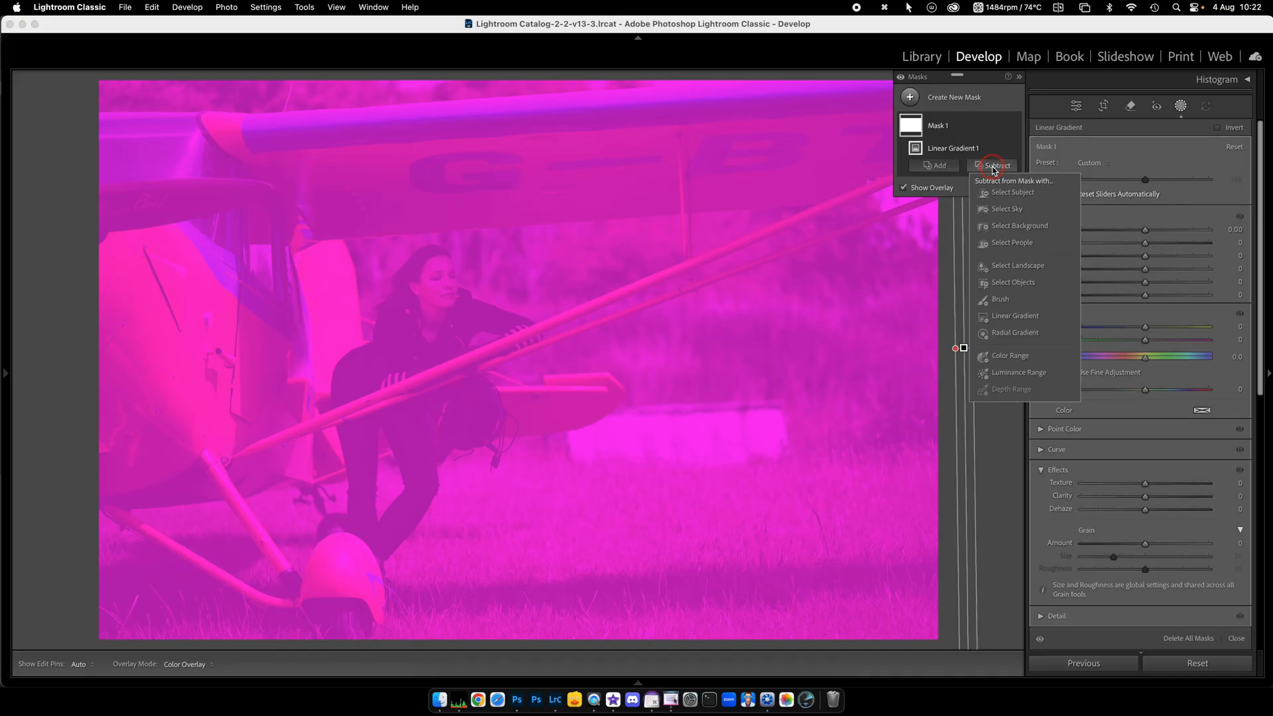
{"action": "left_click", "coordinate": [1007, 265]}
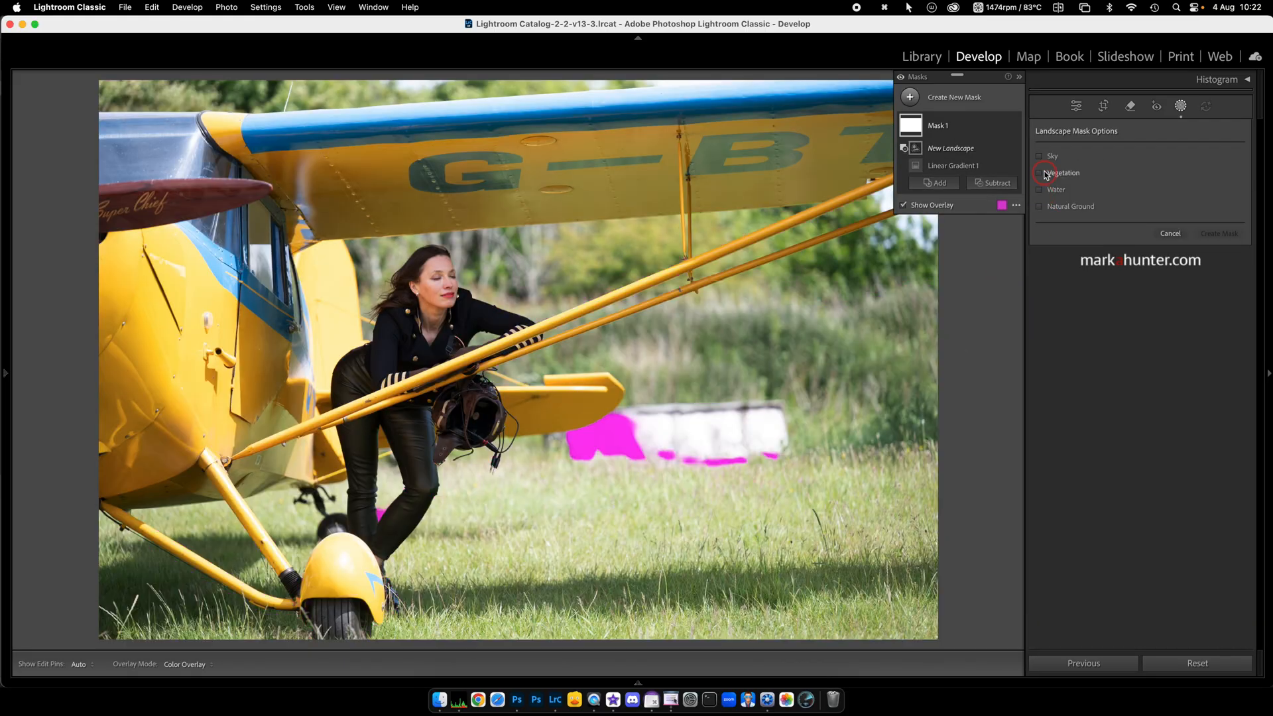
{"action": "left_click", "coordinate": [1039, 157]}
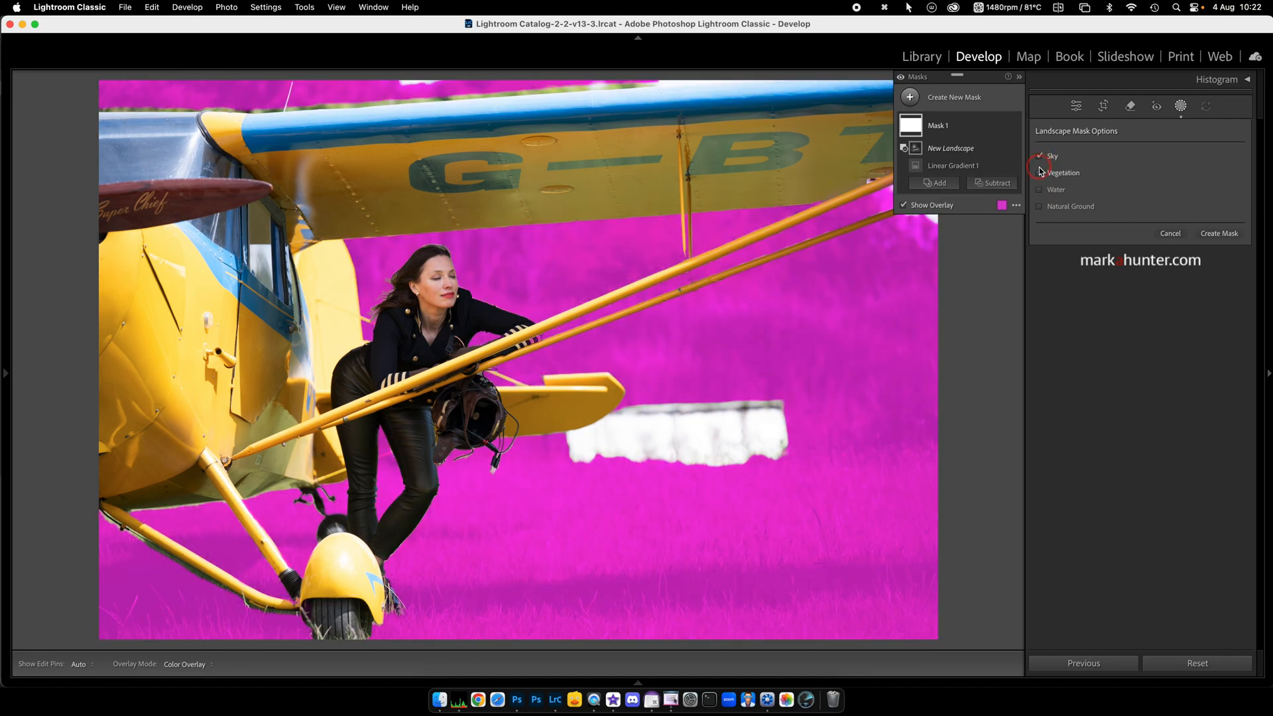
{"action": "left_click", "coordinate": [1039, 173]}
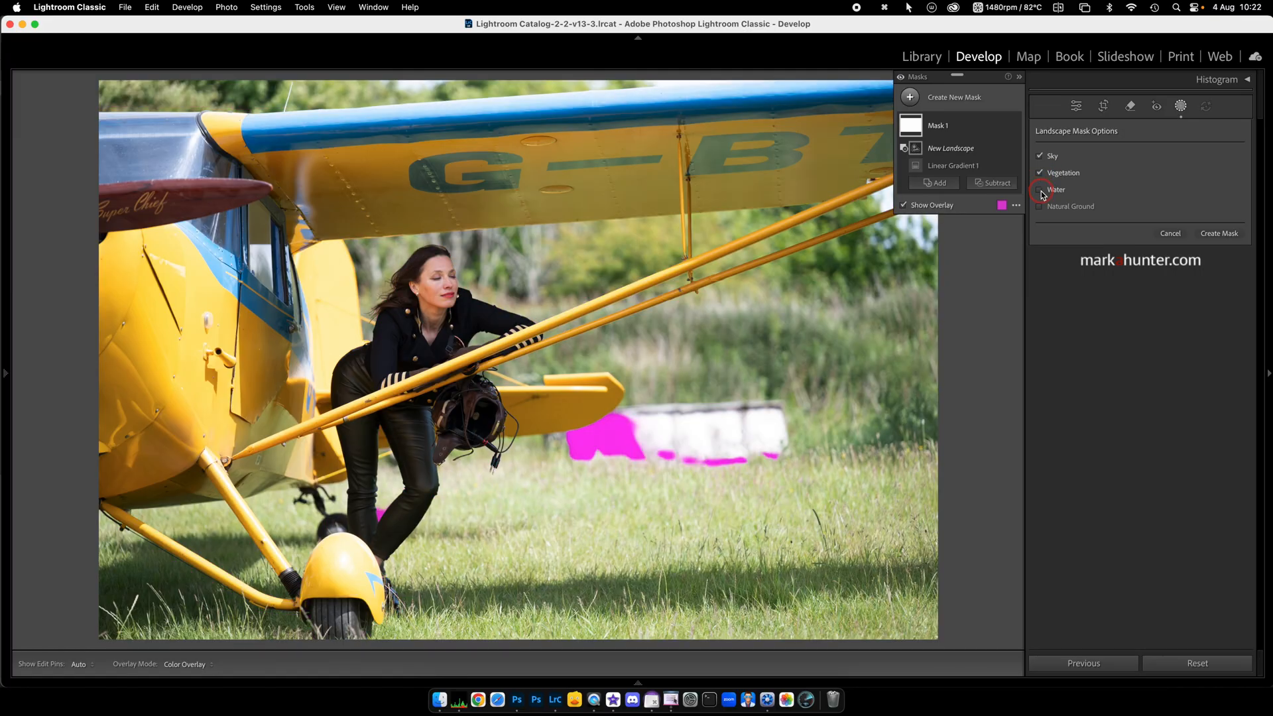
{"action": "left_click", "coordinate": [1039, 190]}
{"action": "left_click", "coordinate": [1040, 207]}
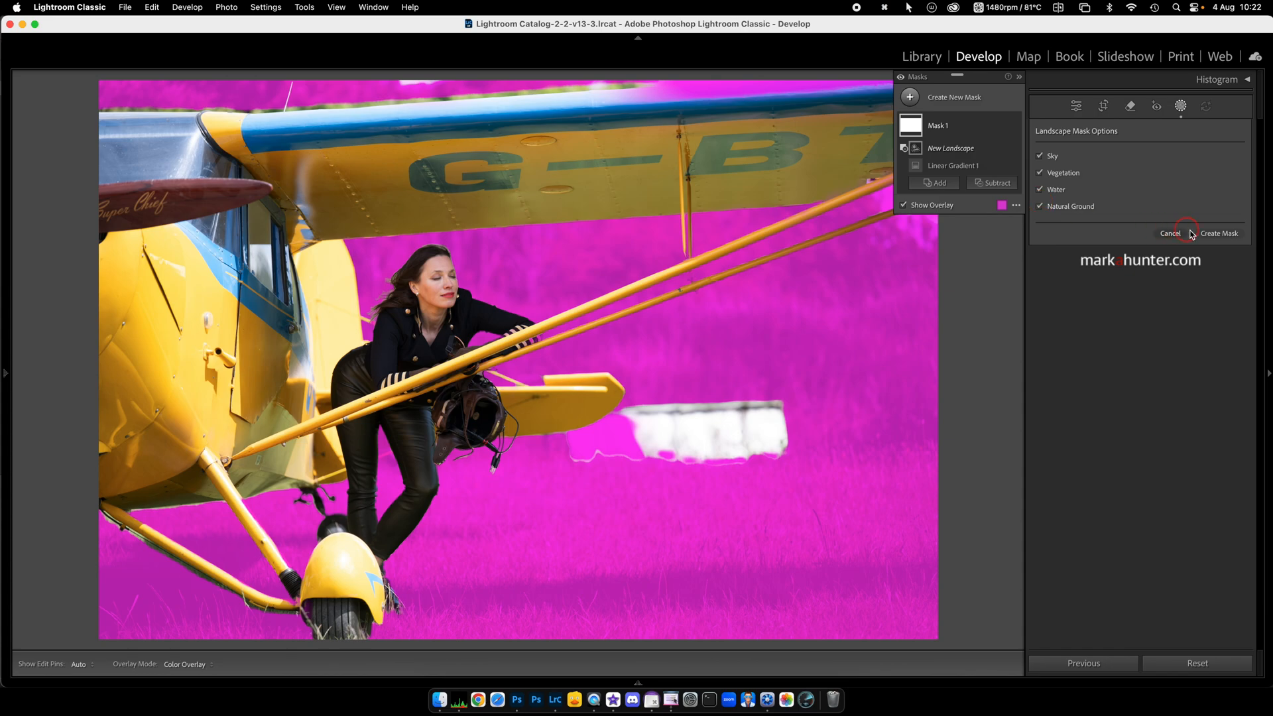
{"action": "left_click", "coordinate": [1219, 233]}
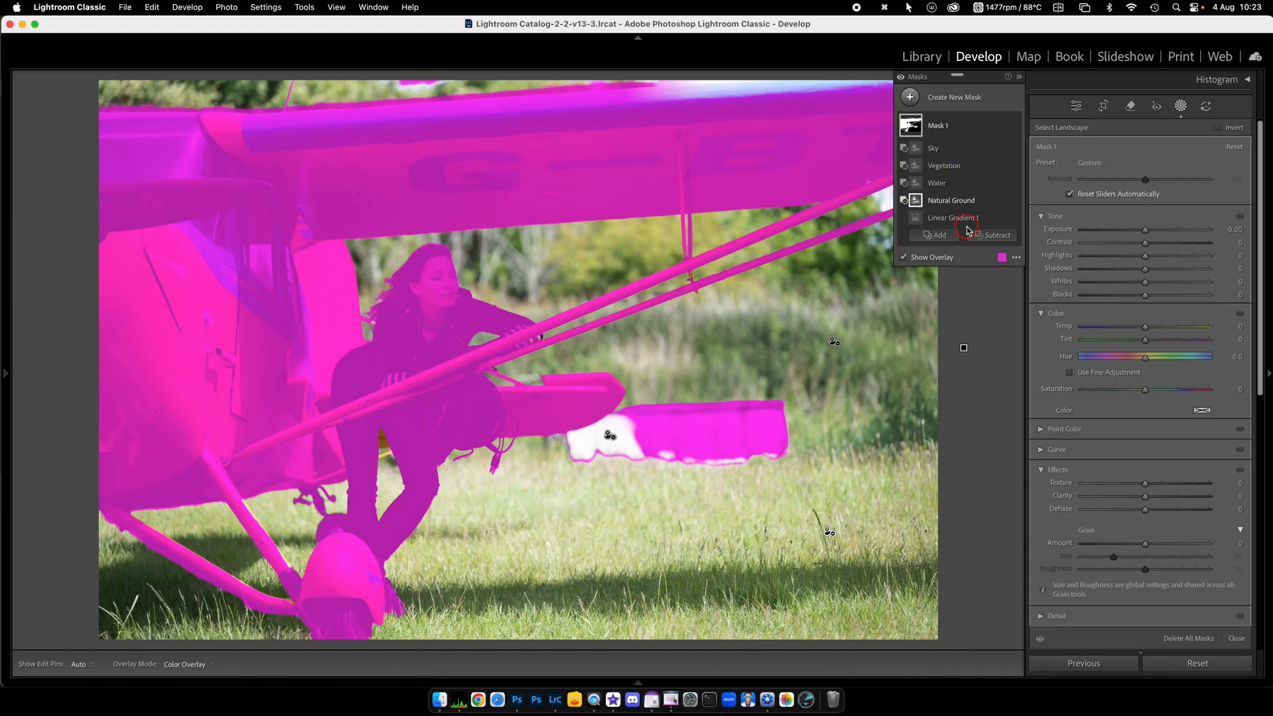
Step: Subtract the woman using Select Subject, and brush the leftover mask off the white block, her feet and her hair
{"action": "left_click", "coordinate": [990, 240]}
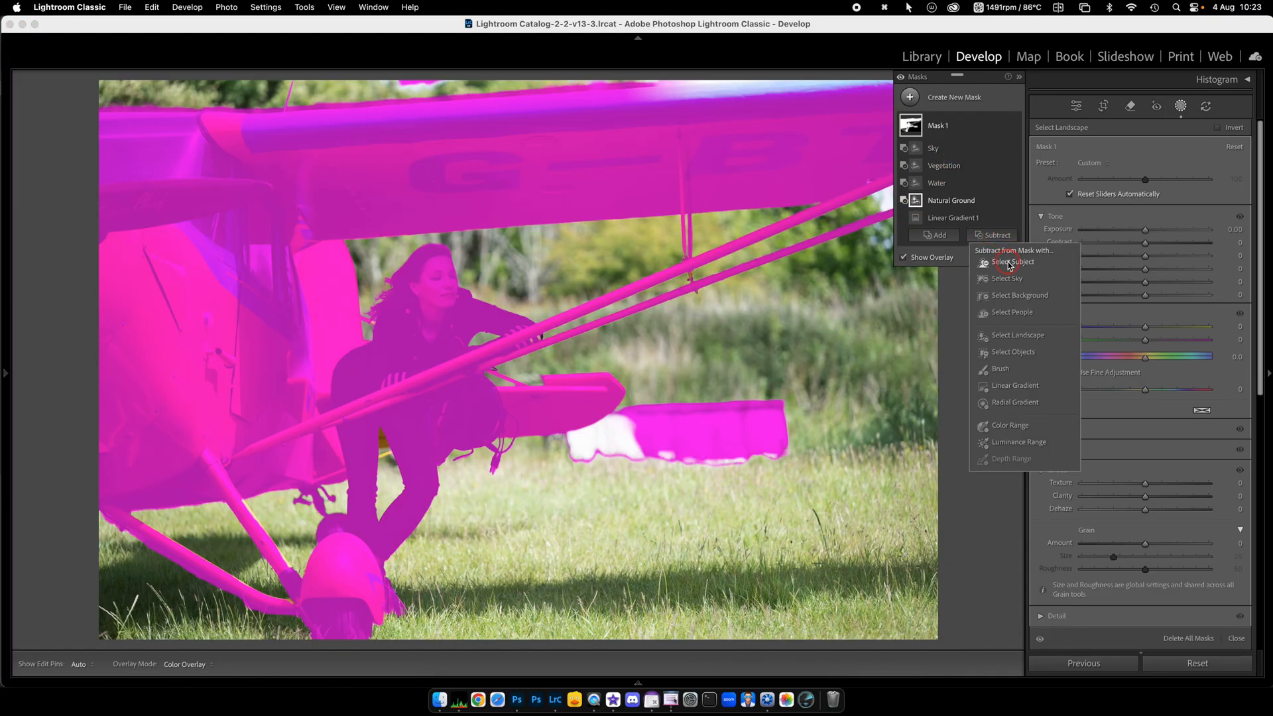
{"action": "left_click", "coordinate": [1008, 264]}
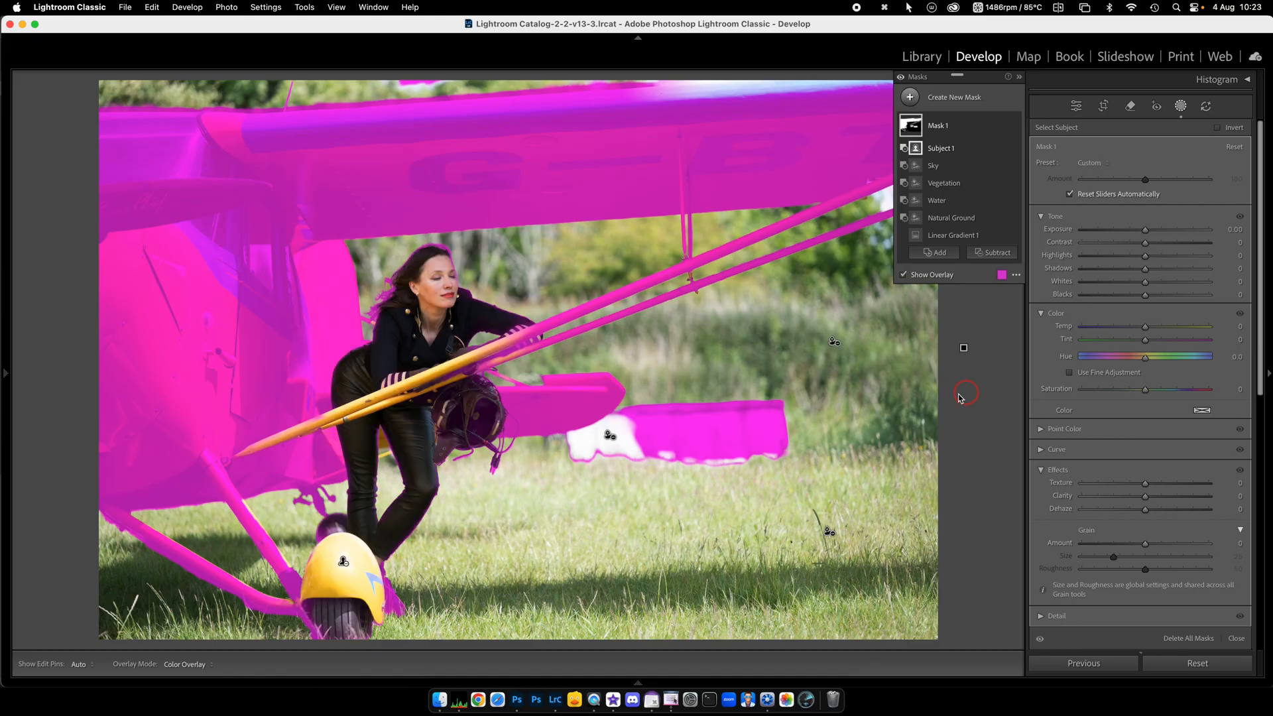
{"action": "left_click", "coordinate": [992, 252]}
{"action": "left_click", "coordinate": [1001, 385]}
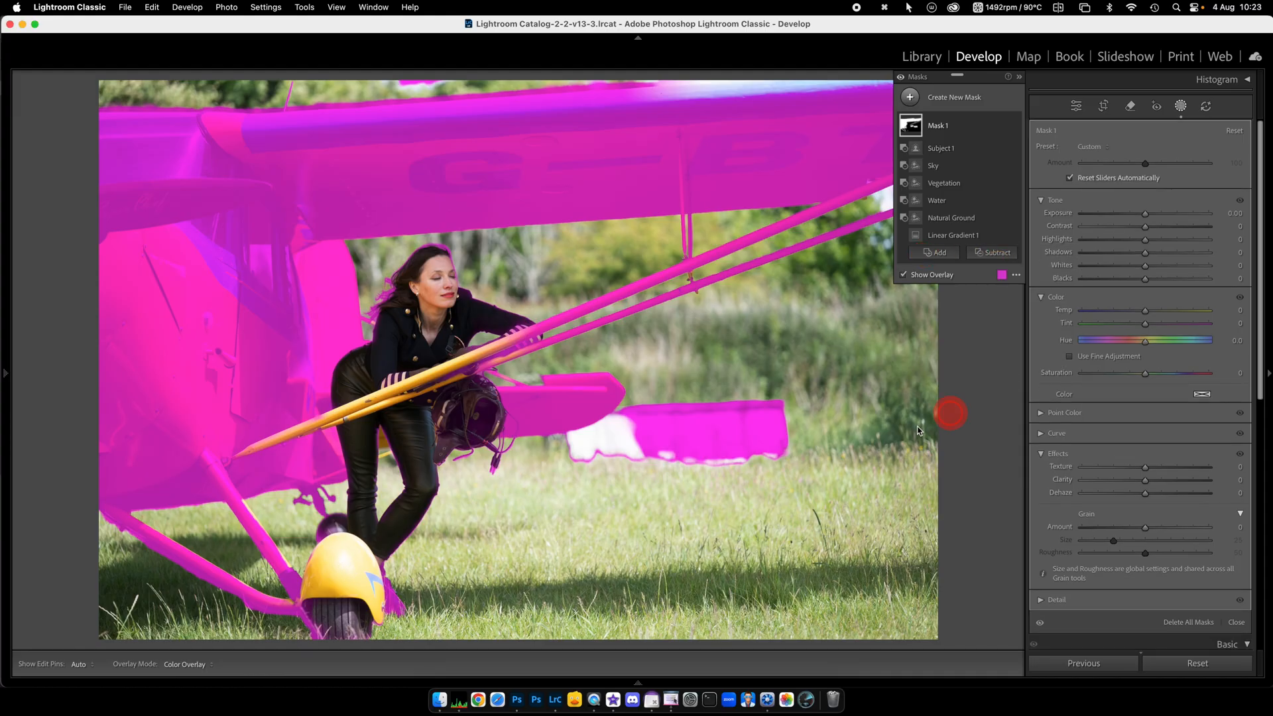
{"action": "mouse_move", "coordinate": [605, 468]}
{"action": "left_mouse_down"}
{"action": "mouse_move", "coordinate": [677, 398]}
{"action": "mouse_move", "coordinate": [621, 464]}
{"action": "mouse_move", "coordinate": [740, 416]}
{"action": "mouse_move", "coordinate": [786, 417]}
{"action": "mouse_move", "coordinate": [790, 440]}
{"action": "mouse_move", "coordinate": [763, 477]}
{"action": "left_mouse_up"}
{"action": "left_click_drag", "start_coordinate": [398, 609], "coordinate": [391, 570]}
{"action": "left_click_drag", "start_coordinate": [384, 275], "coordinate": [388, 358]}
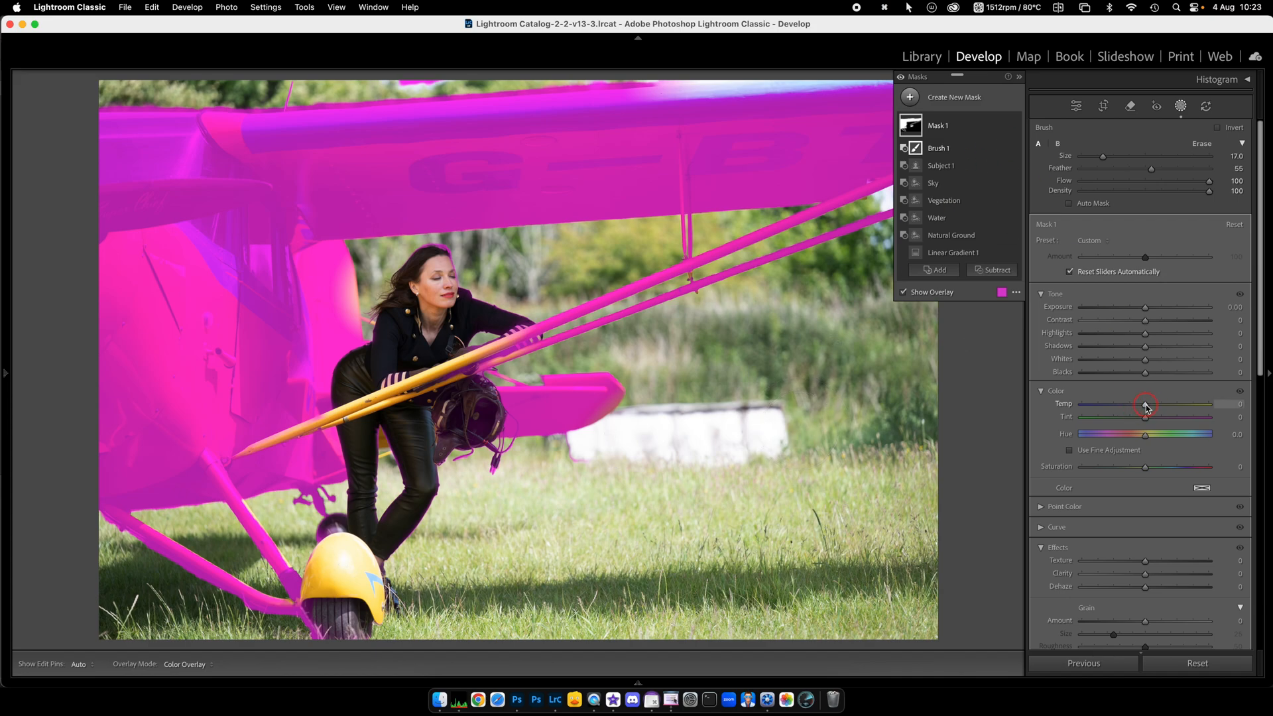
Step: Adjust the masked aeroplane with Hue -2.5, Saturation 10 and Clarity 27
{"action": "left_click_drag", "start_coordinate": [1146, 439], "coordinate": [1095, 440]}
{"action": "left_click_drag", "start_coordinate": [1103, 438], "coordinate": [1153, 469]}
{"action": "left_click_drag", "start_coordinate": [1147, 575], "coordinate": [1161, 578]}
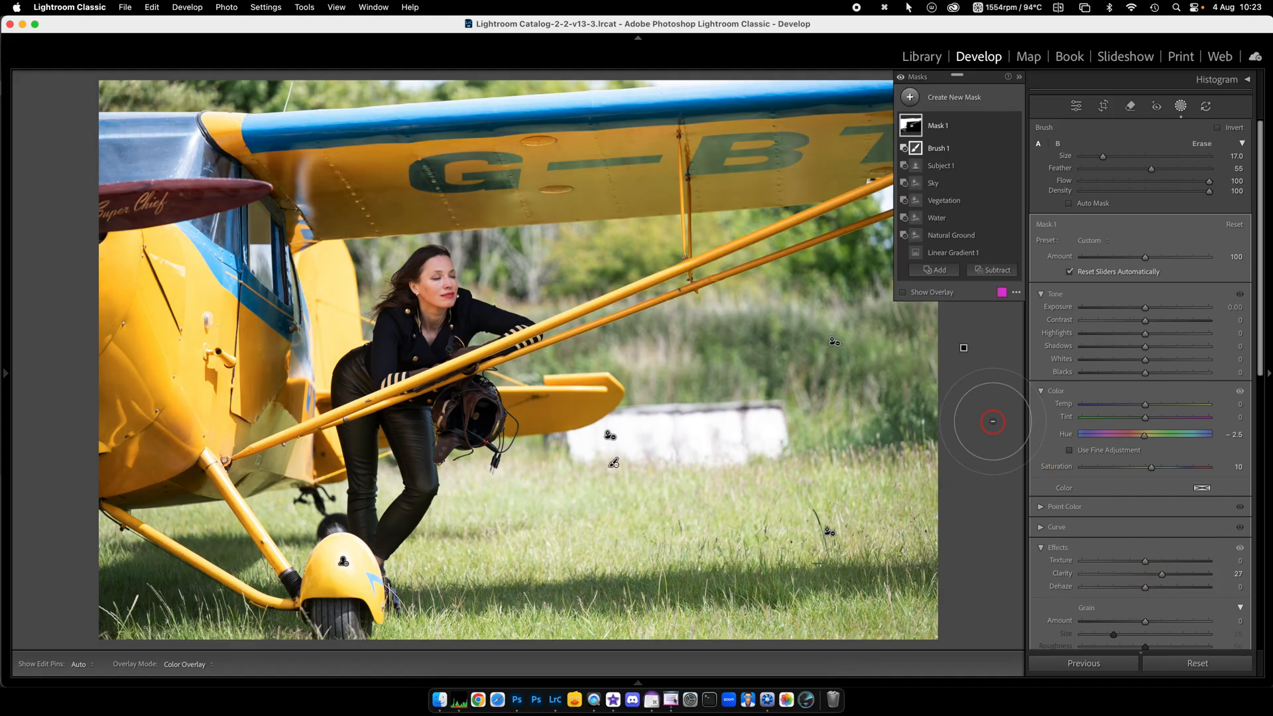